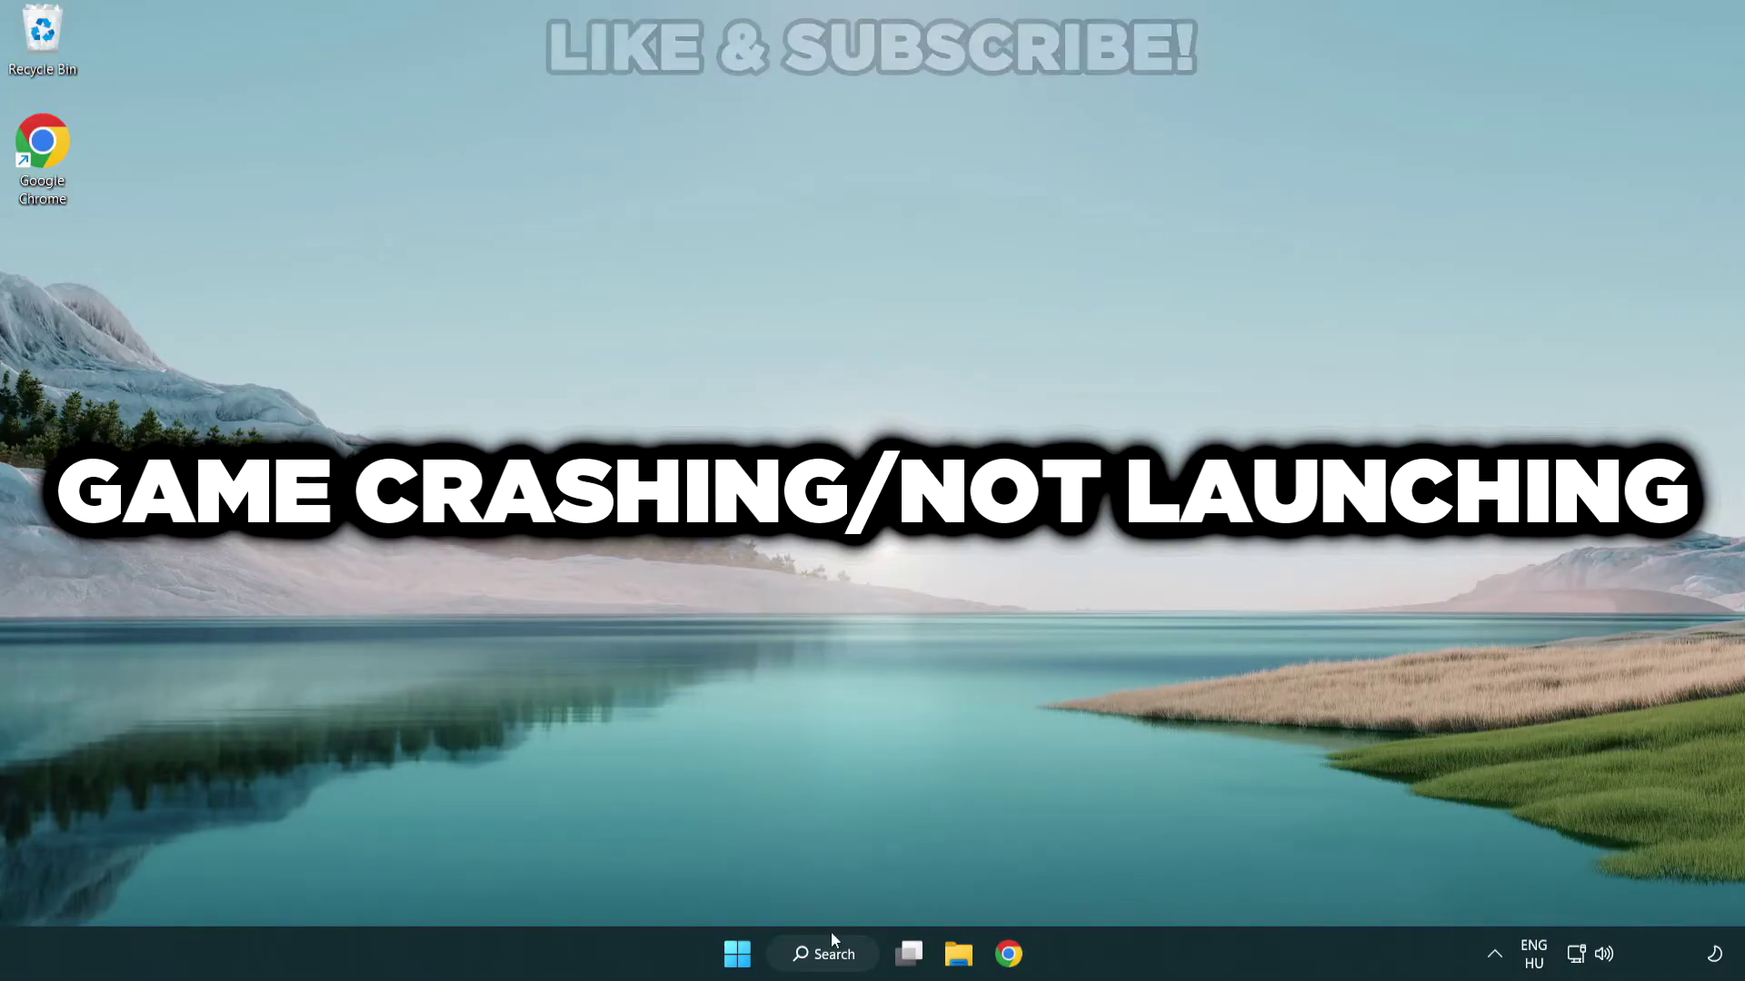
- Search for 'device manager' and open Device Manager from the best match
{"action": "left_click", "coordinate": [842, 965]}
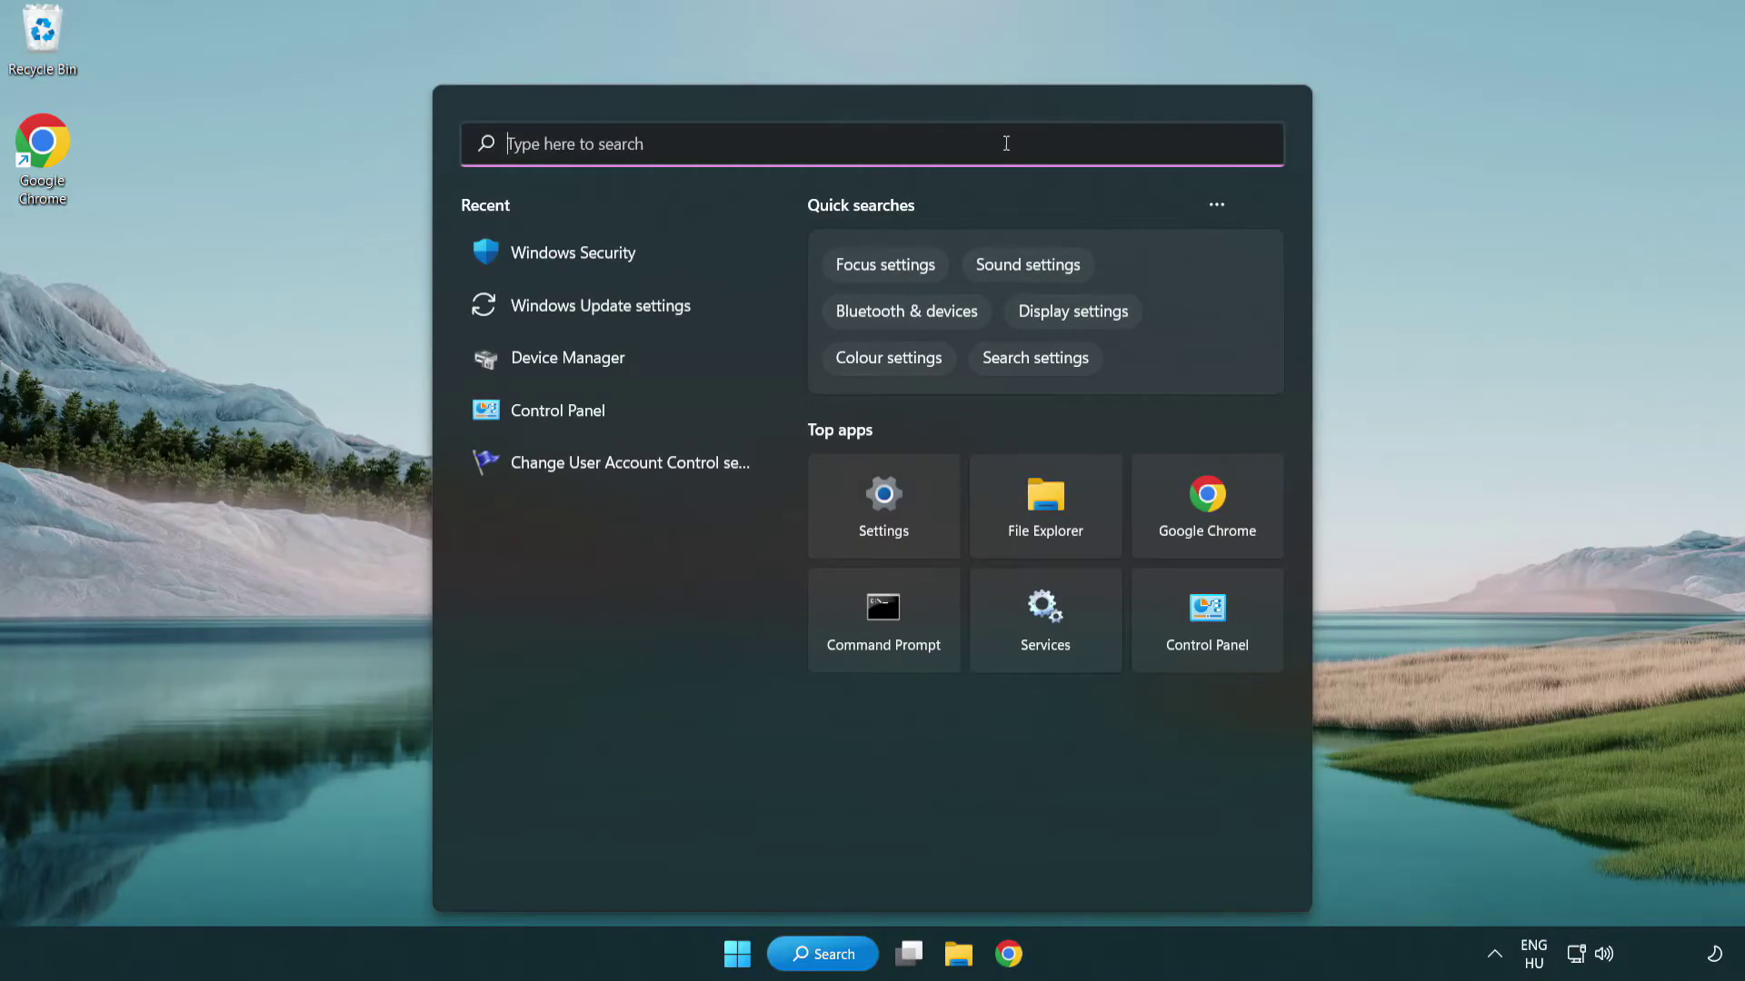
{"action": "type", "text": "device m"}
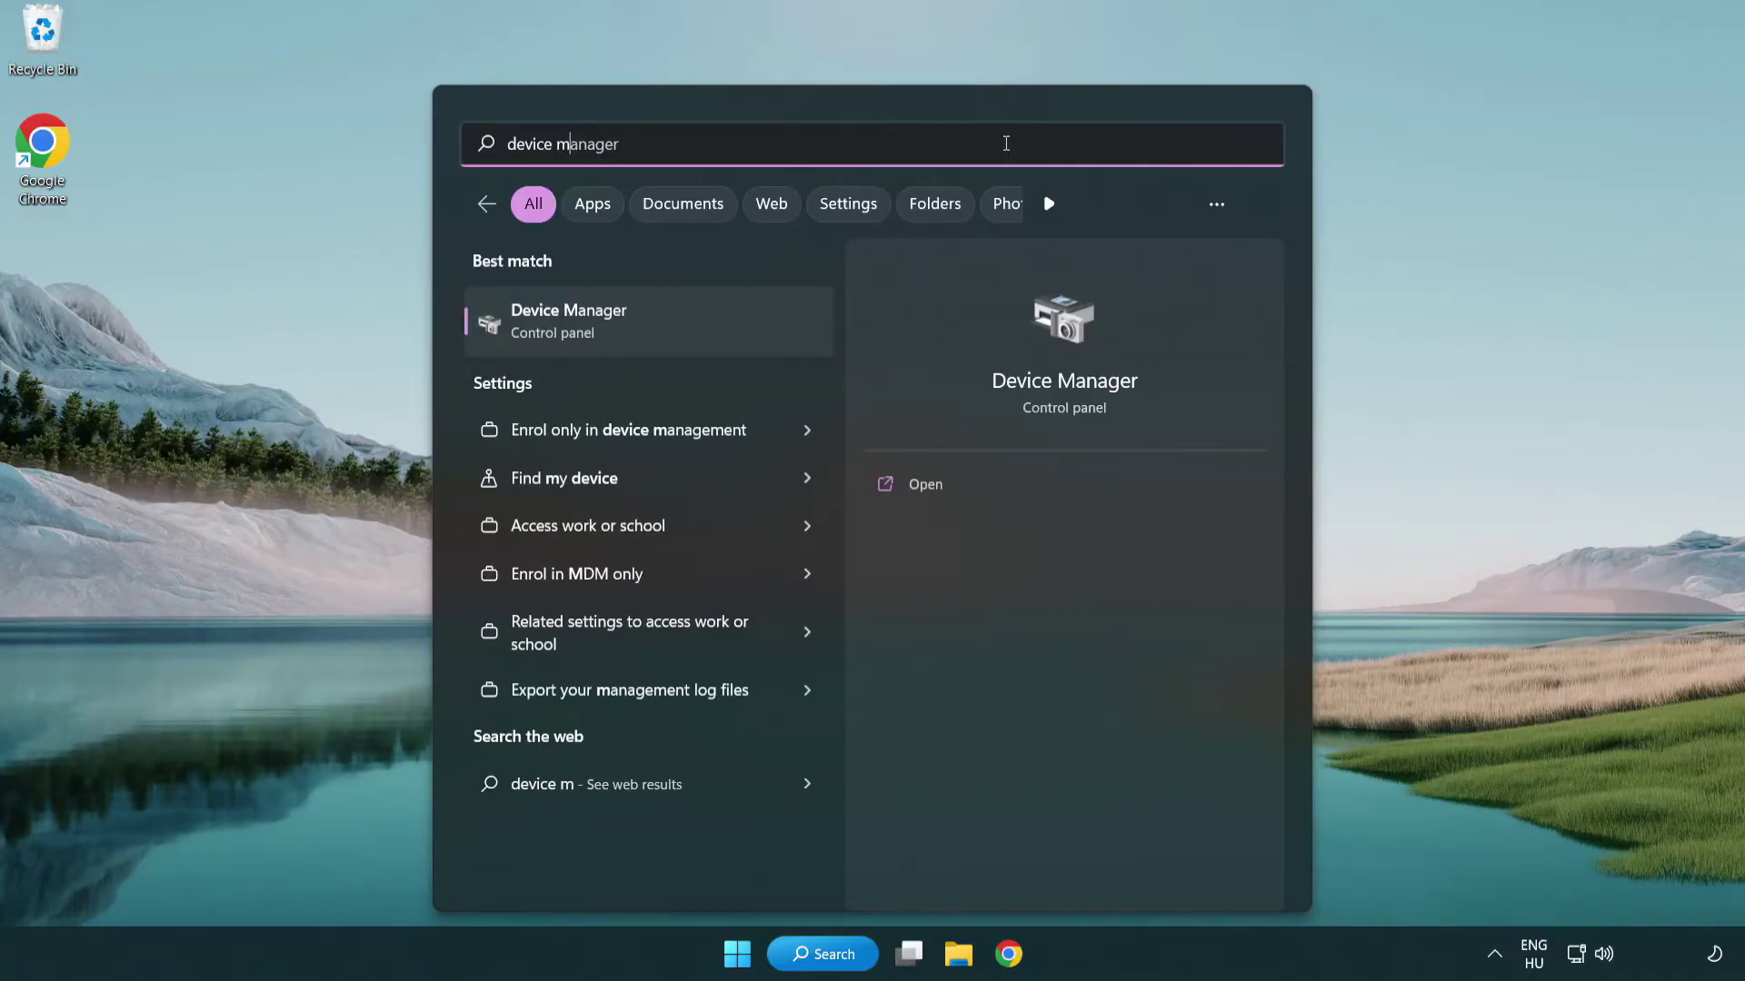
{"action": "type", "text": "anager"}
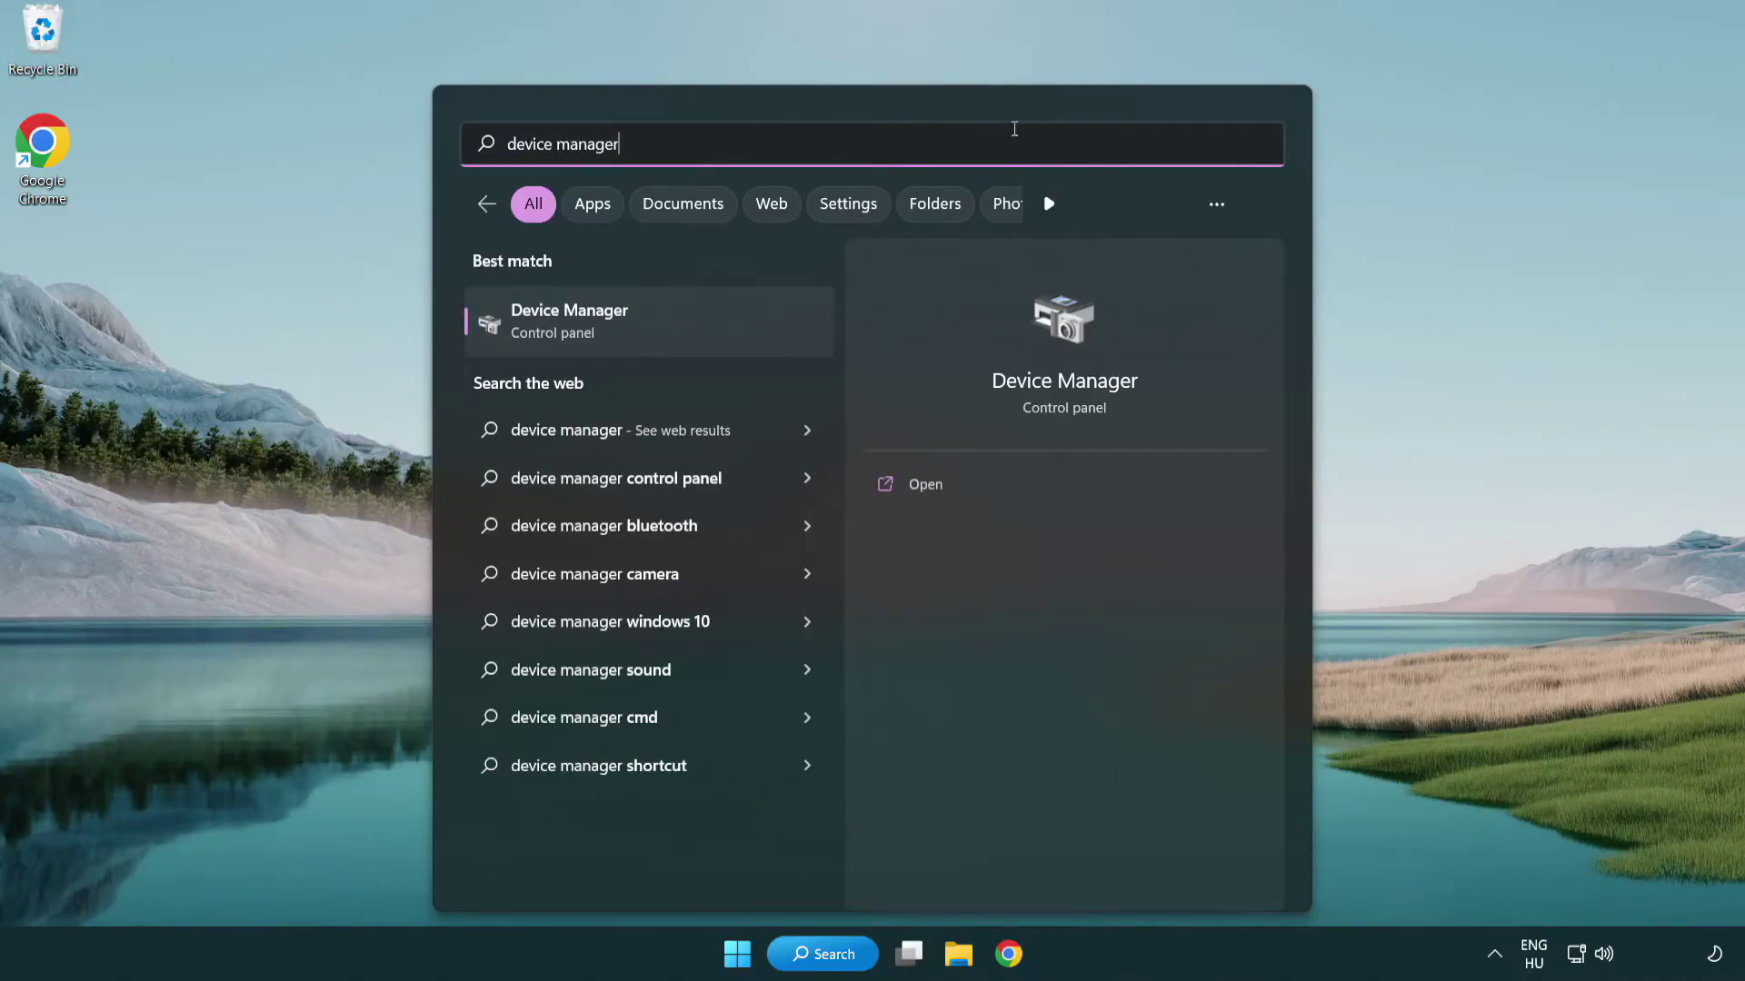
{"action": "left_click", "coordinate": [700, 337]}
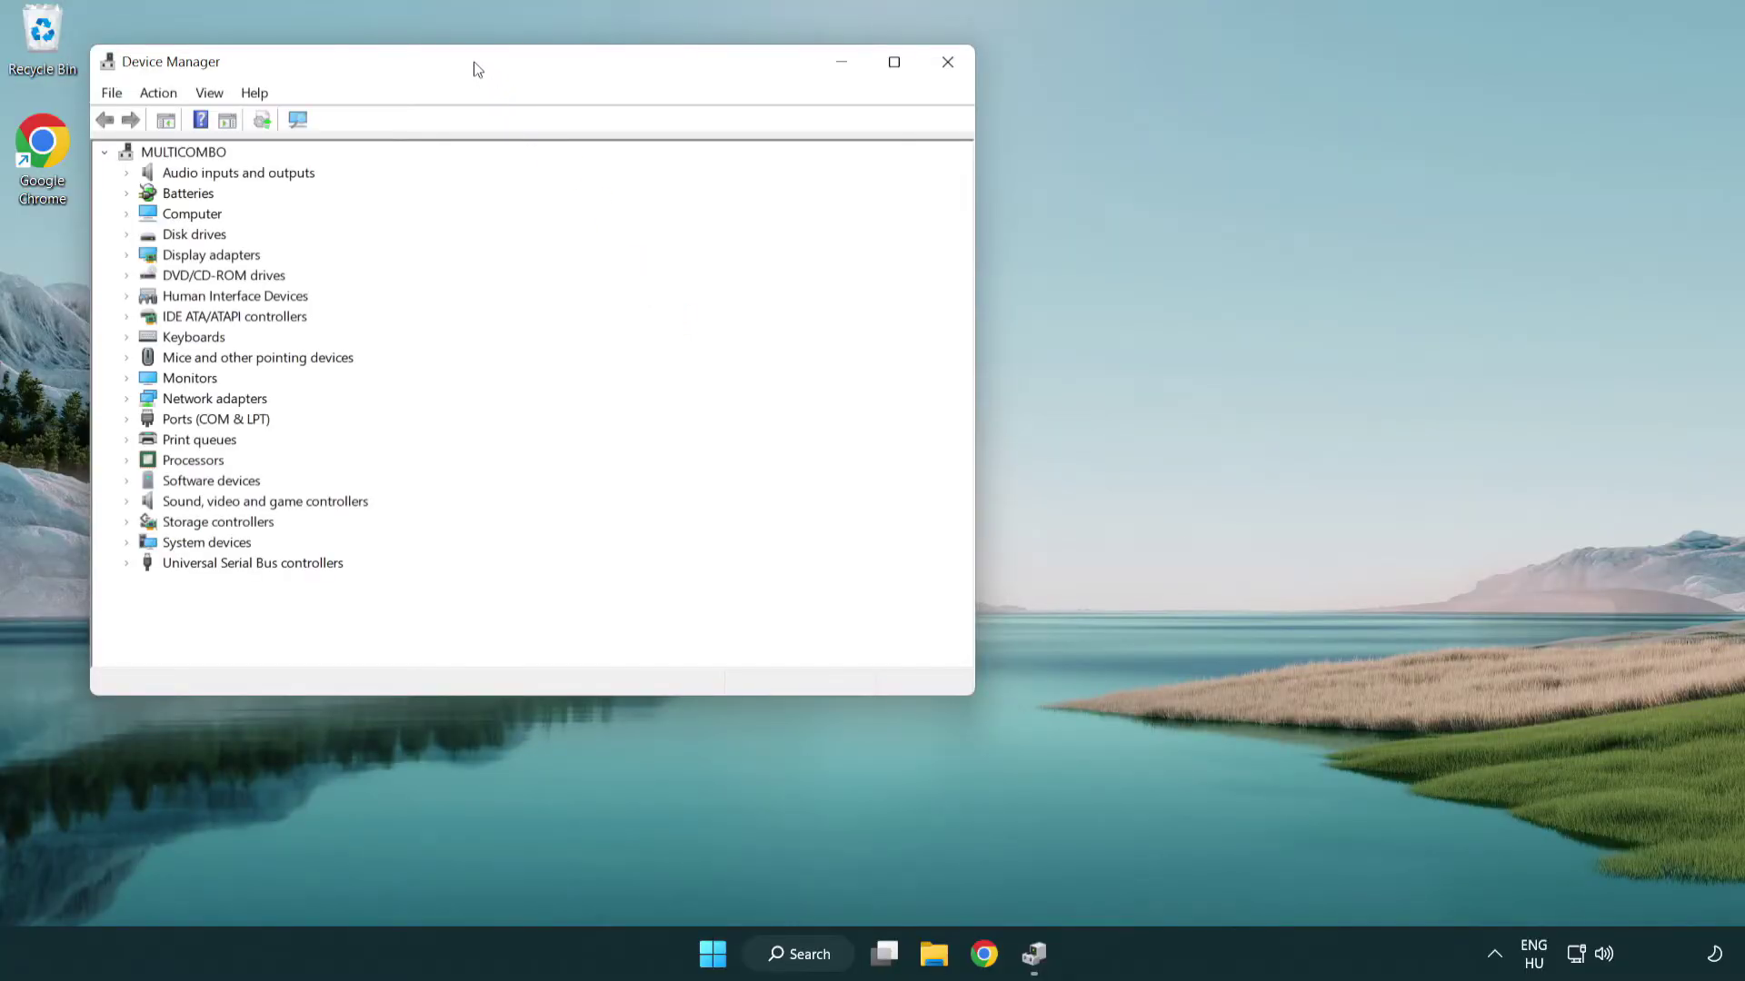
- Expand Display adapters and choose Update driver for the VMware SVGA 3D adapter
{"action": "left_click_drag", "start_coordinate": [474, 69], "coordinate": [765, 175]}
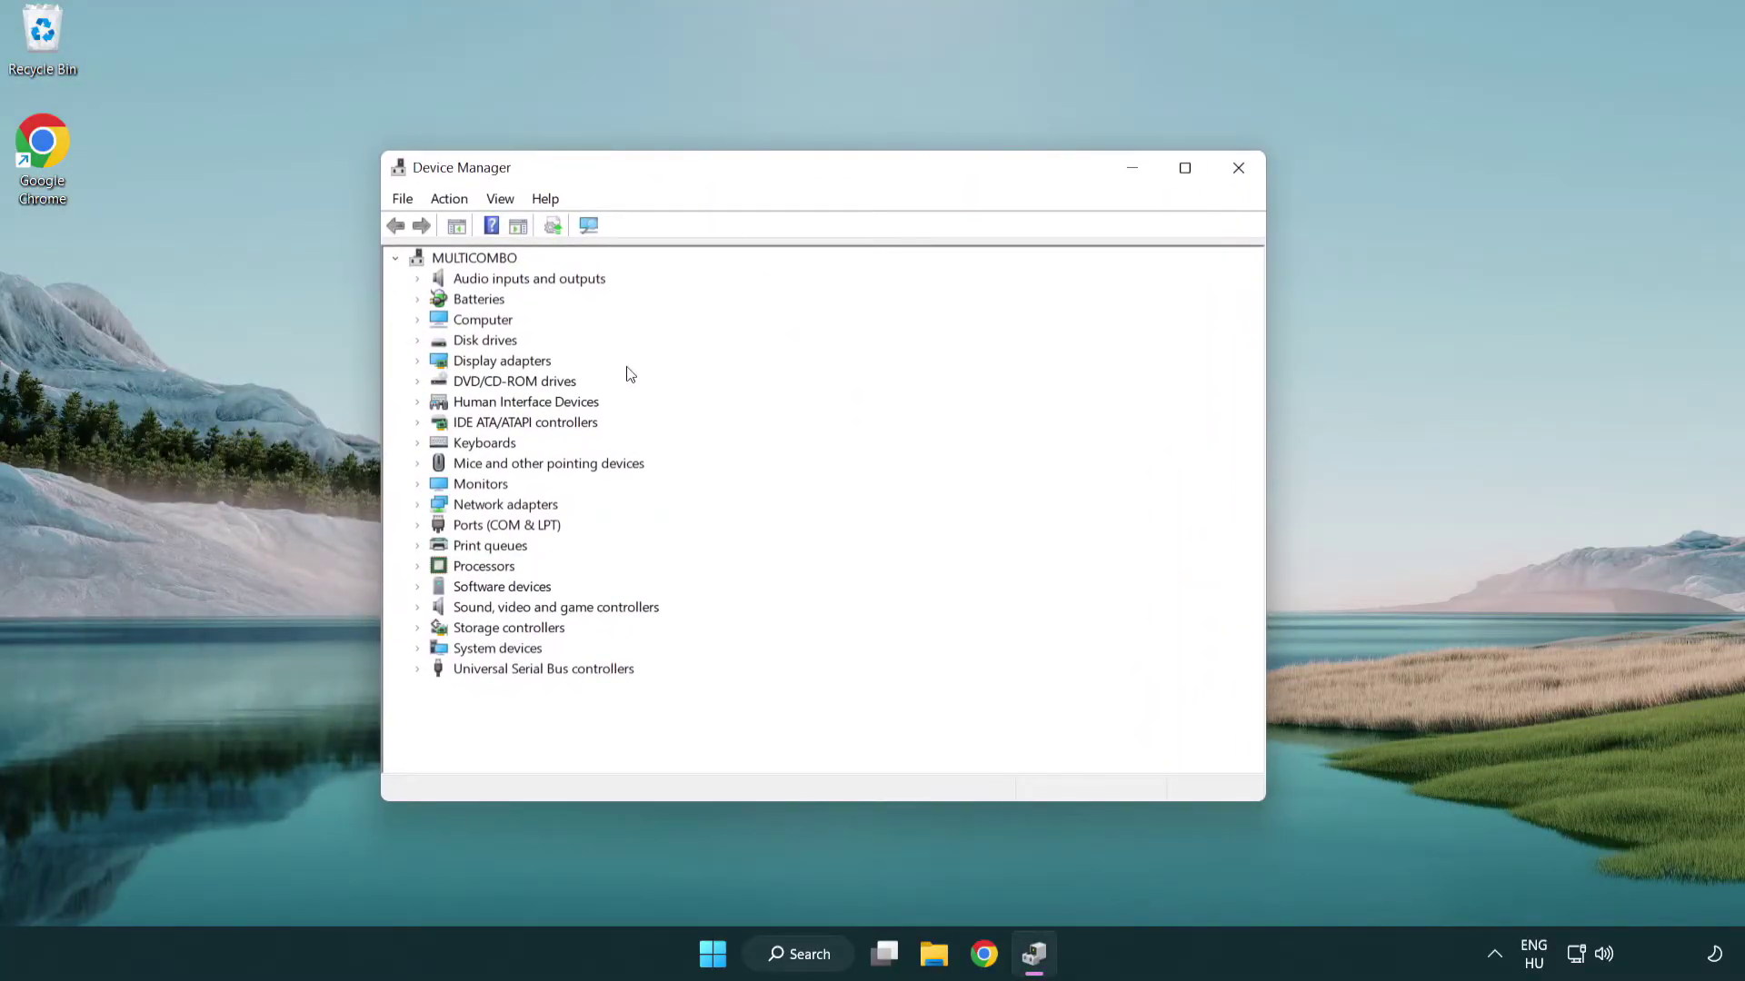
{"action": "left_click", "coordinate": [481, 367]}
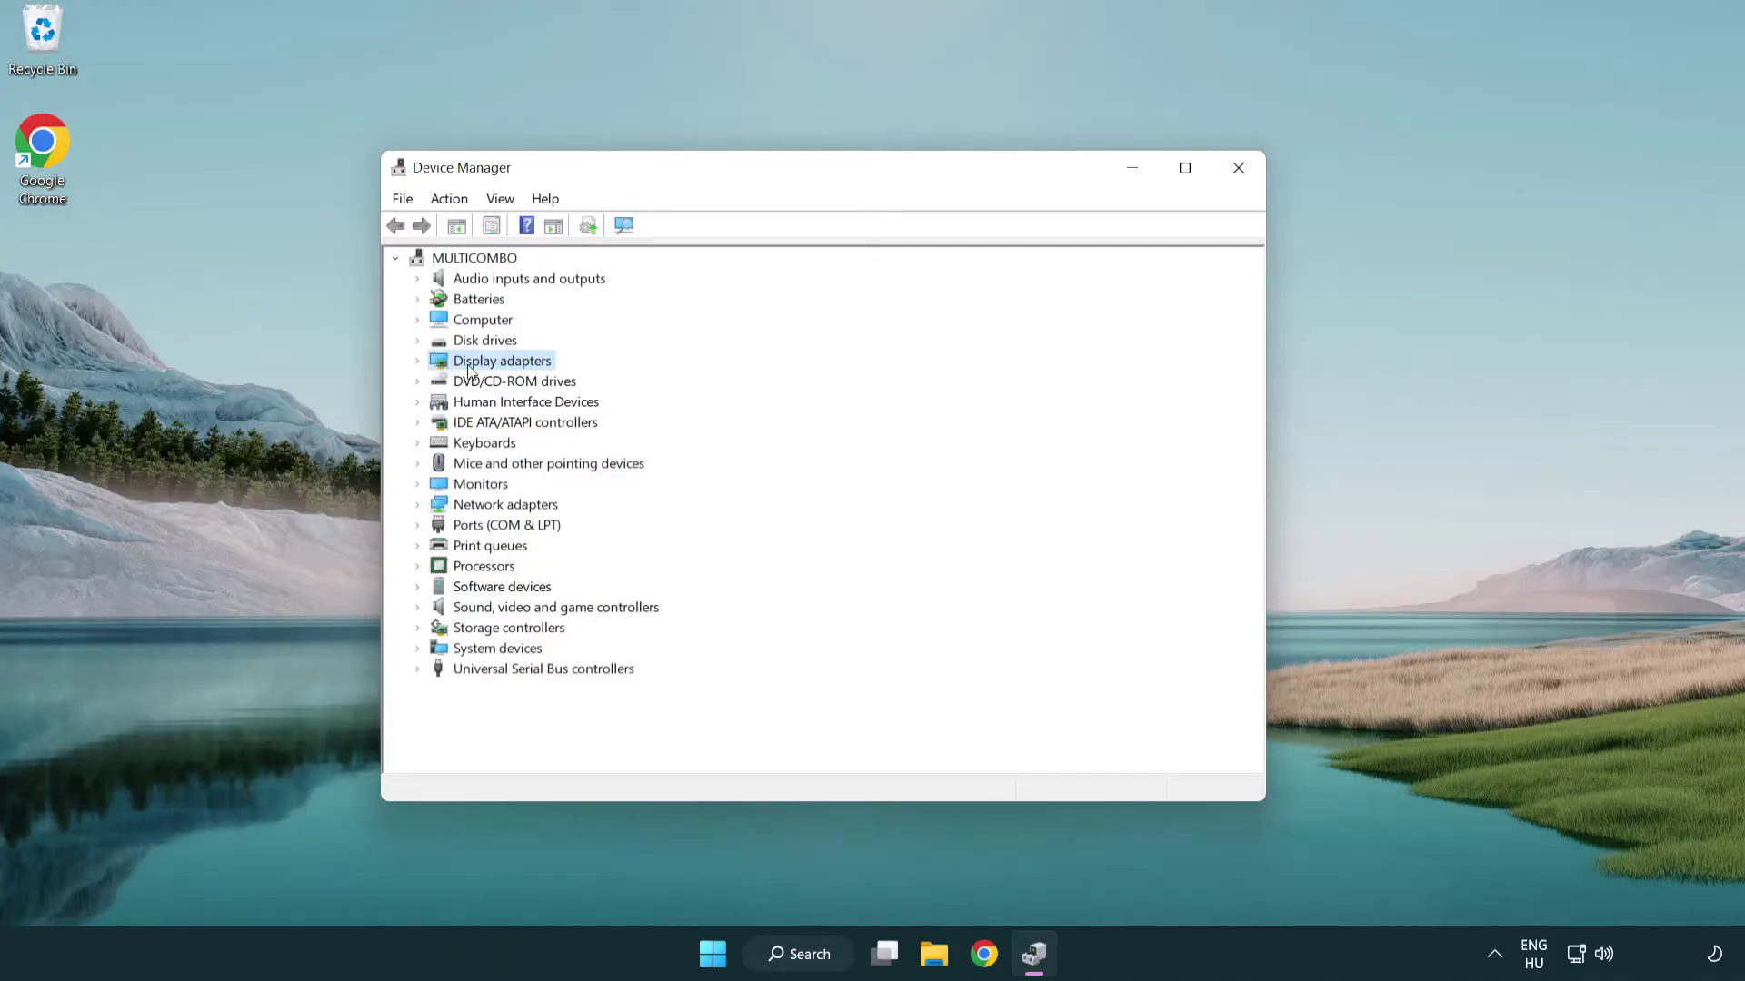
{"action": "left_click", "coordinate": [418, 364]}
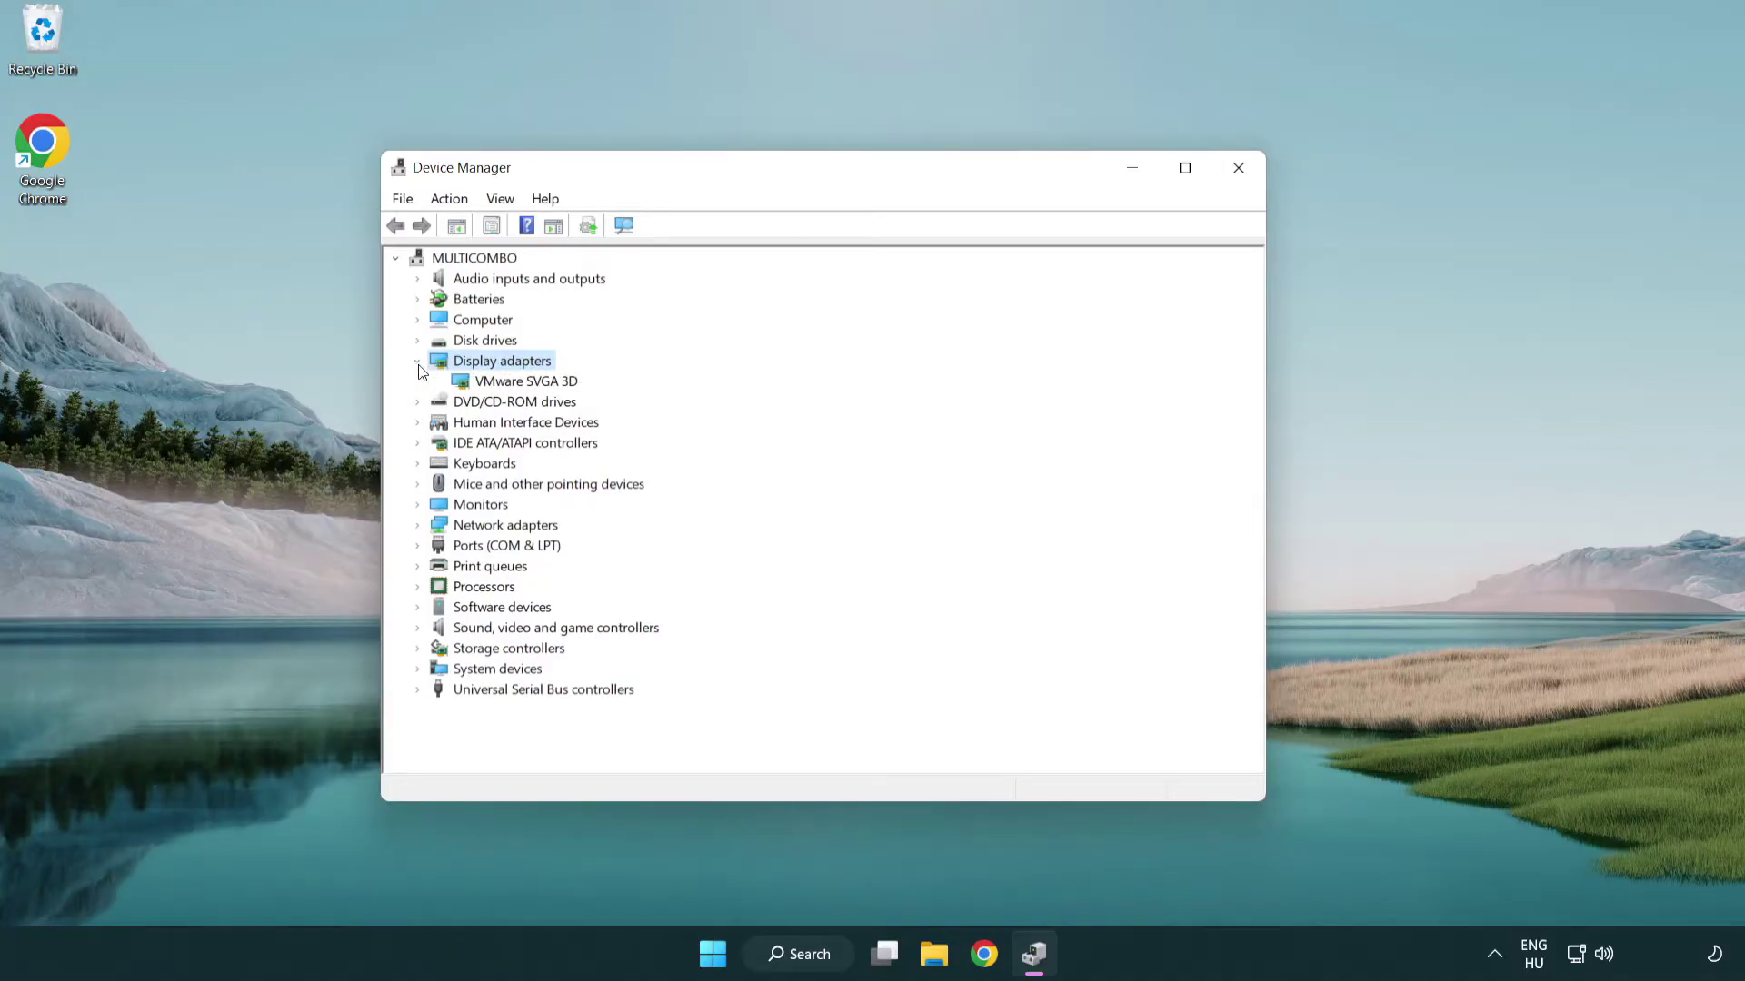
{"action": "left_click", "coordinate": [520, 388]}
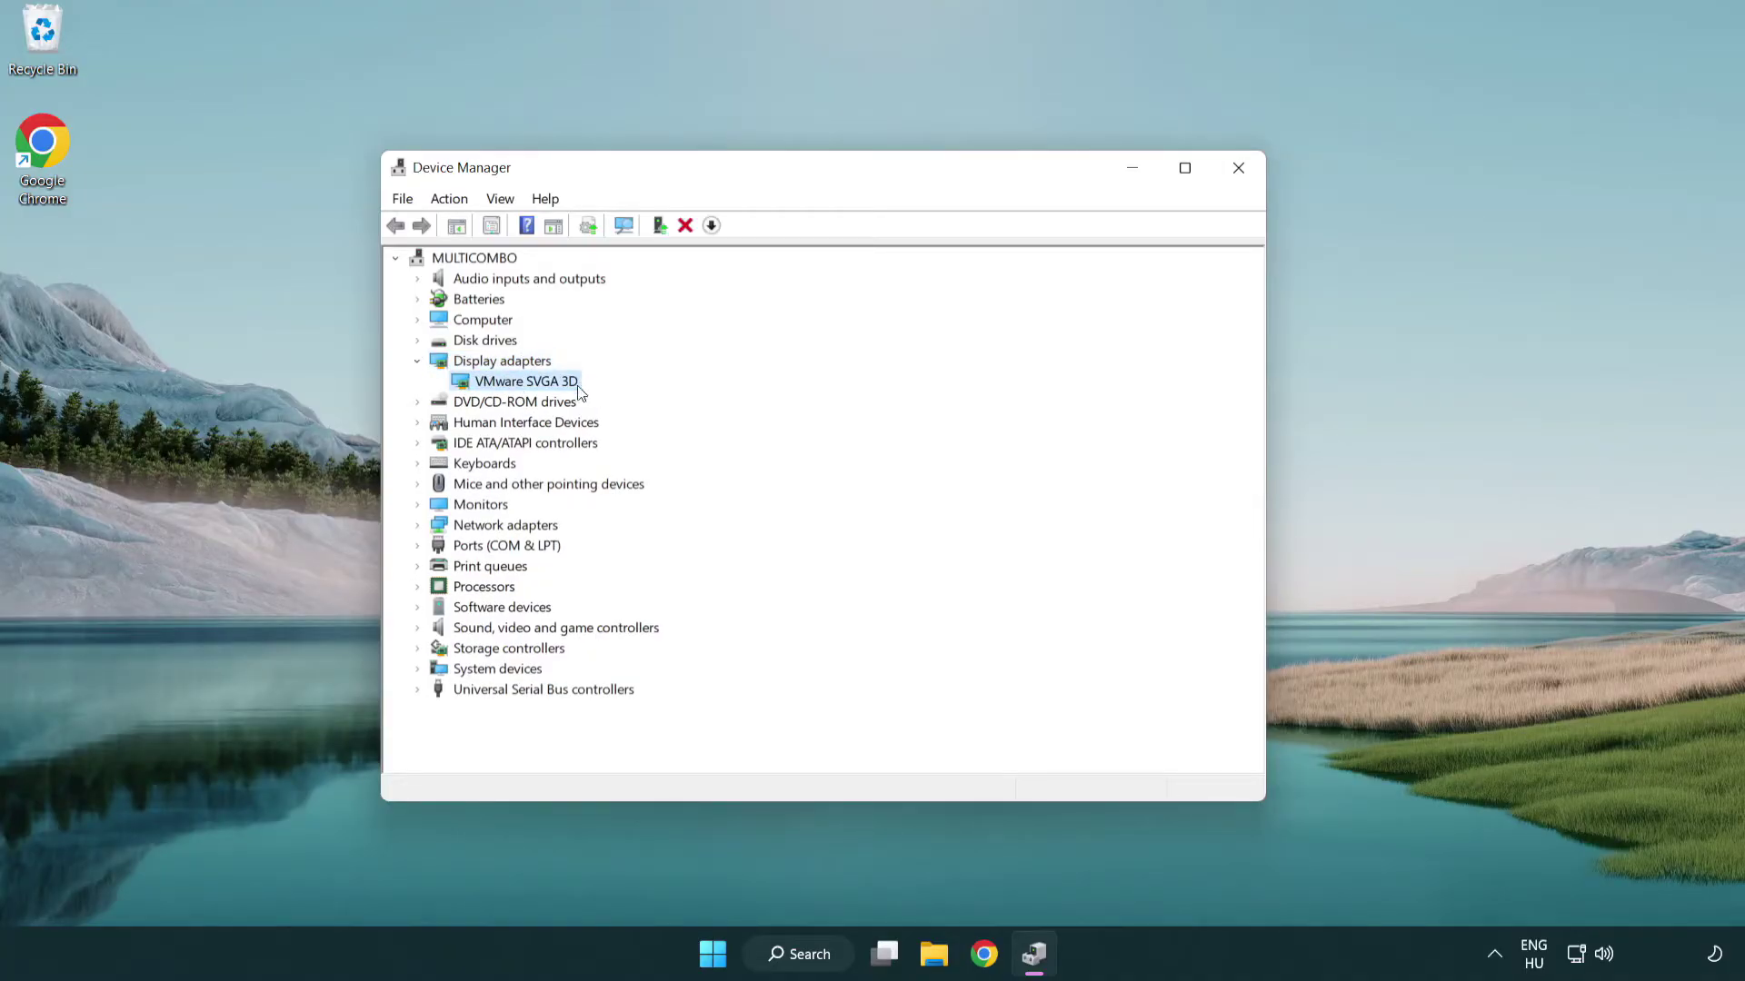
{"action": "right_click", "coordinate": [520, 388]}
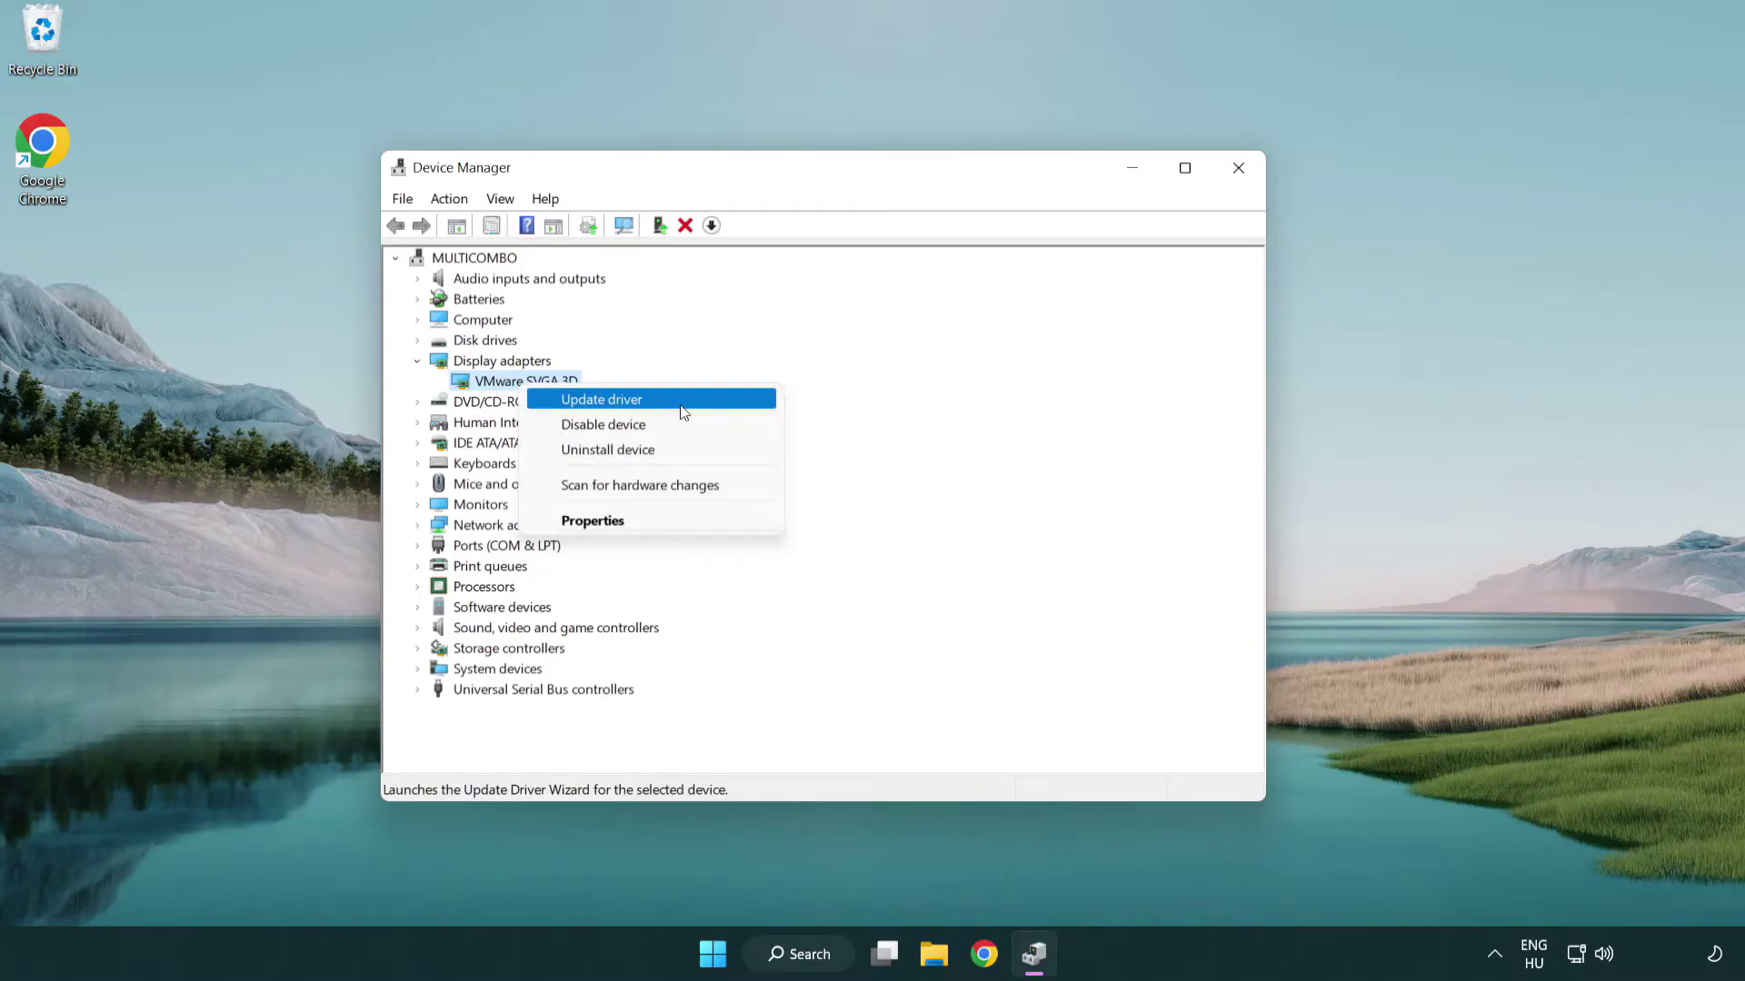
{"action": "left_click", "coordinate": [688, 403]}
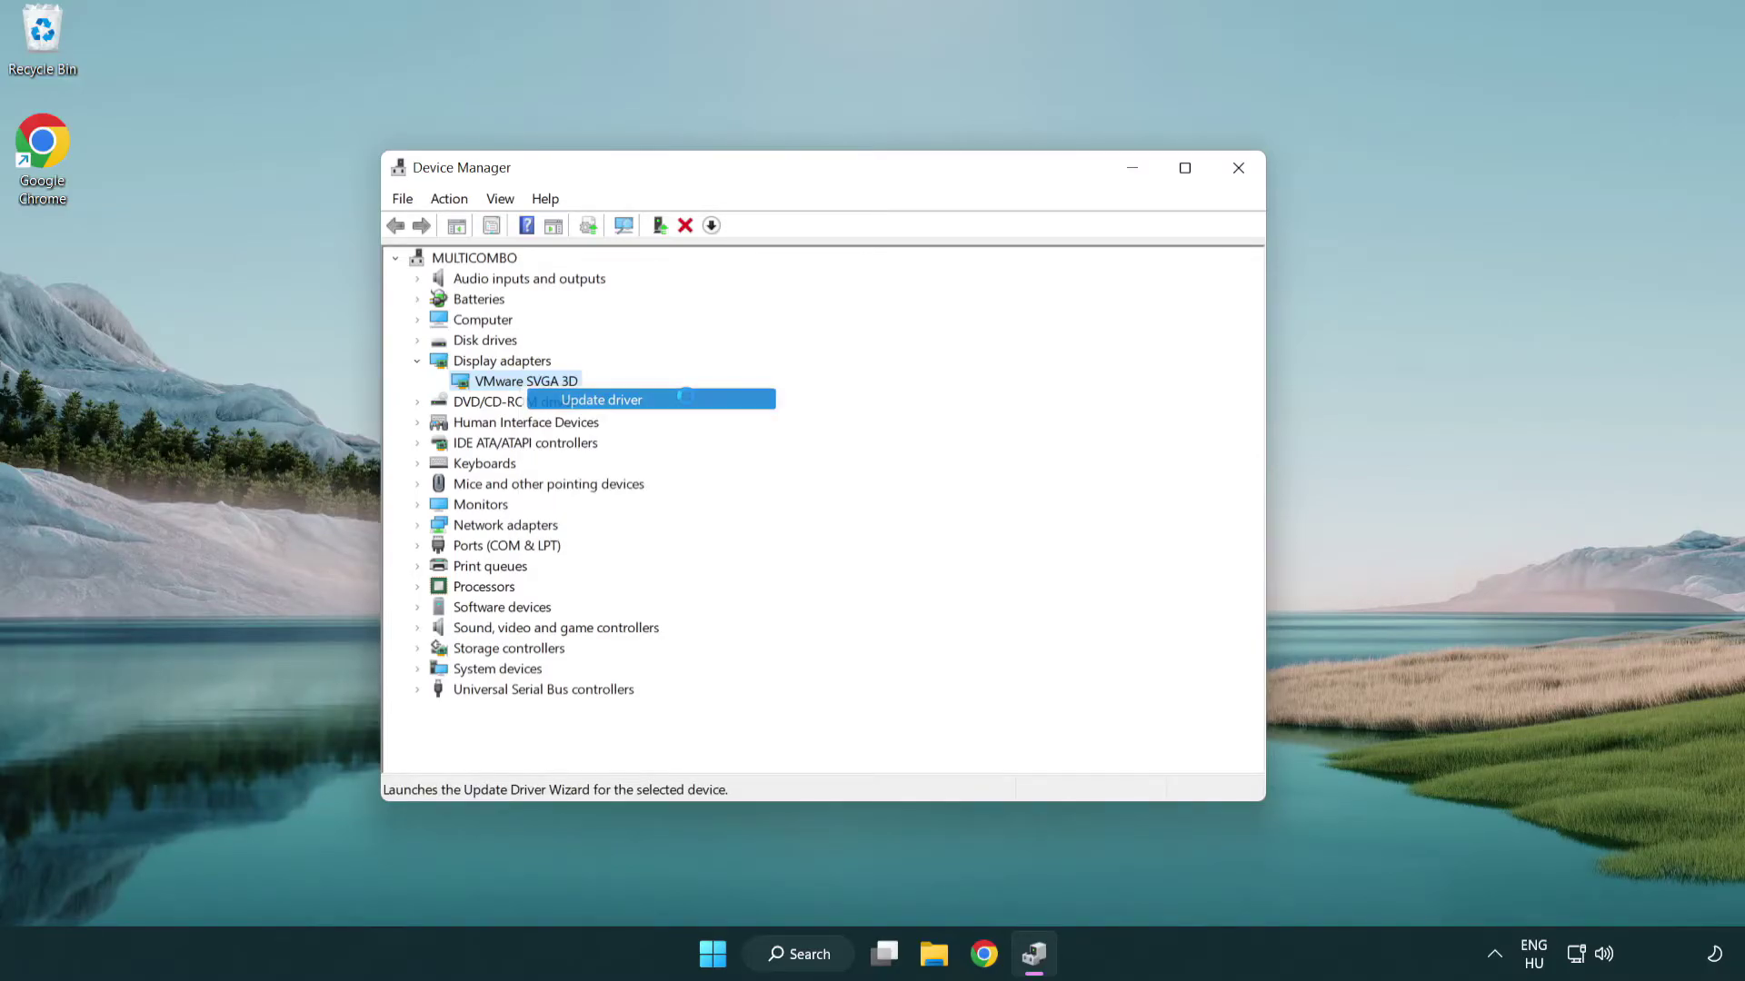
- Search automatically for VMware SVGA 3D drivers, find the best one already installed, and close the wizard
{"action": "left_click_drag", "start_coordinate": [720, 271], "coordinate": [760, 254]}
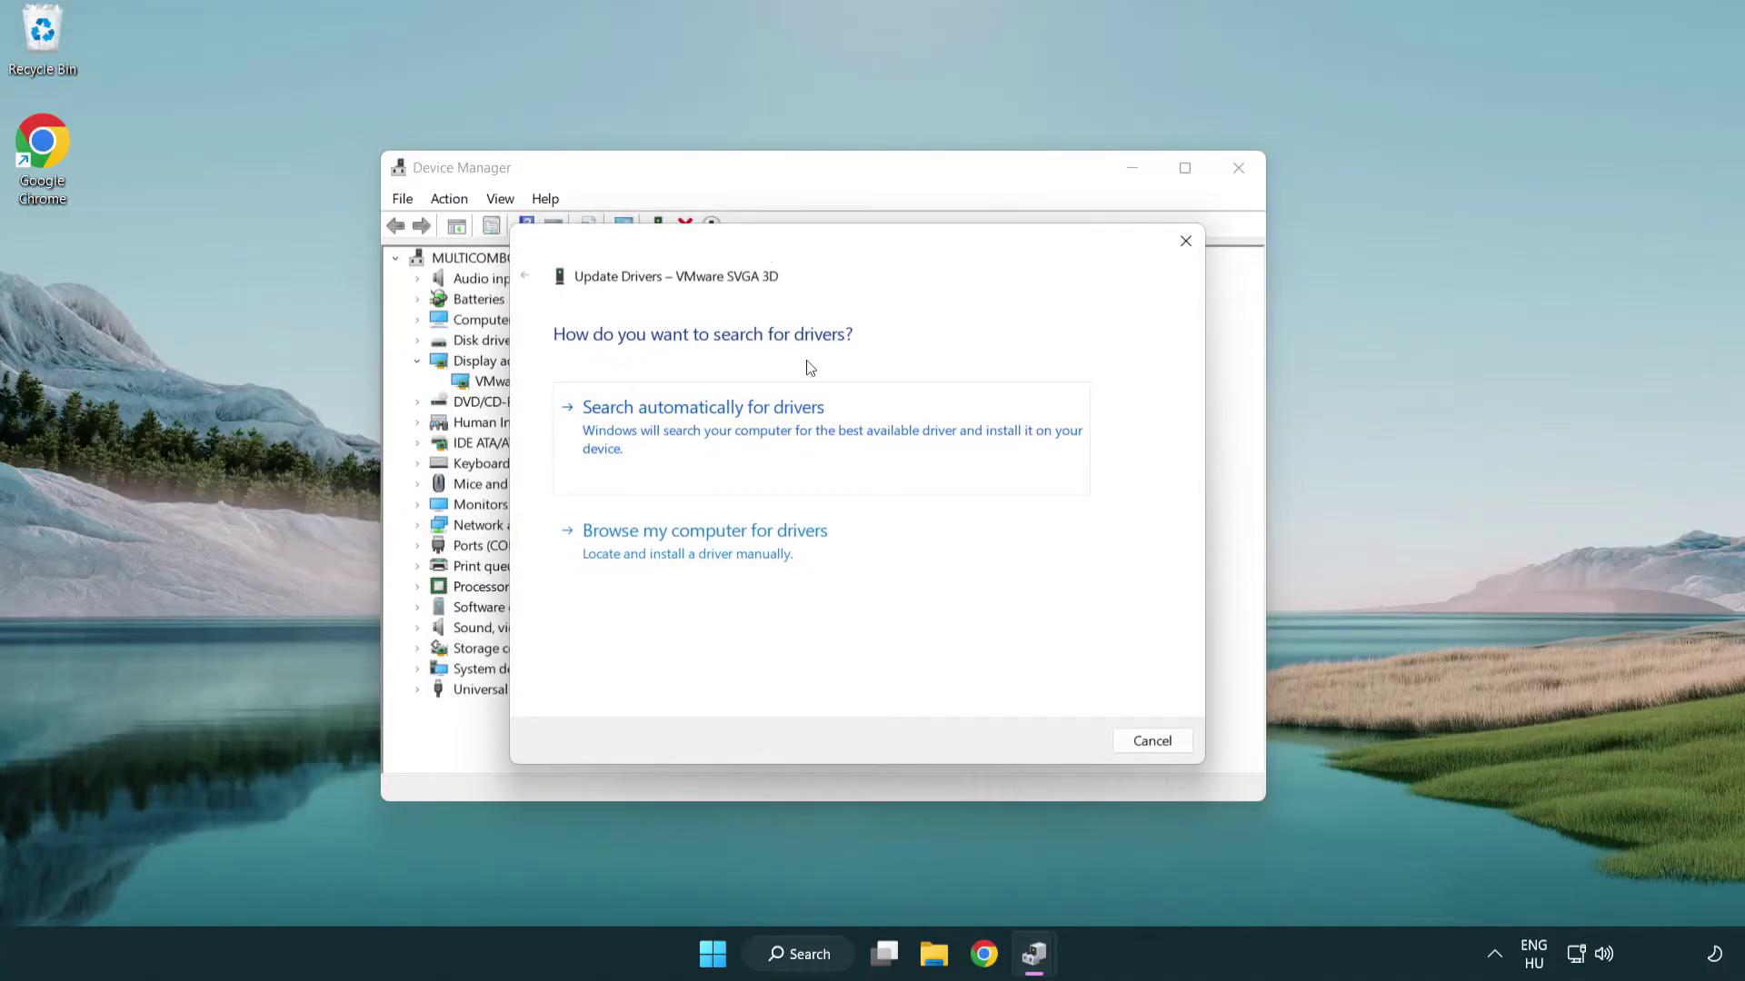
{"action": "left_click", "coordinate": [767, 425]}
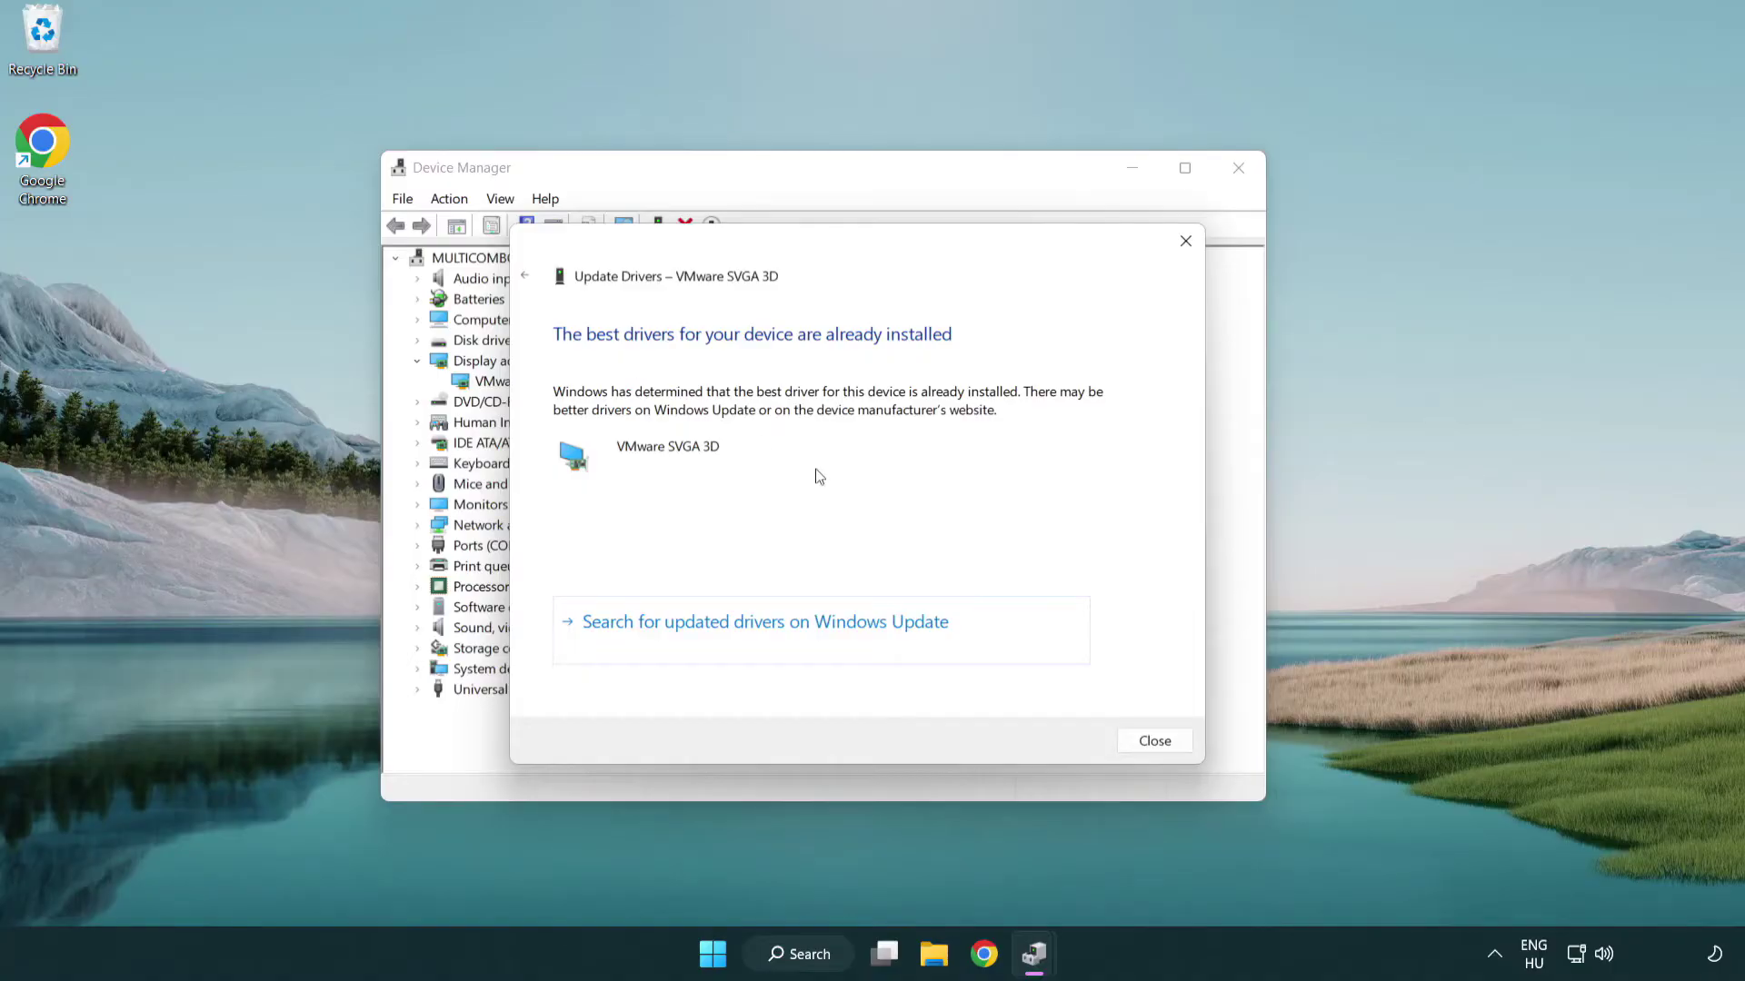
{"action": "left_click", "coordinate": [1157, 744]}
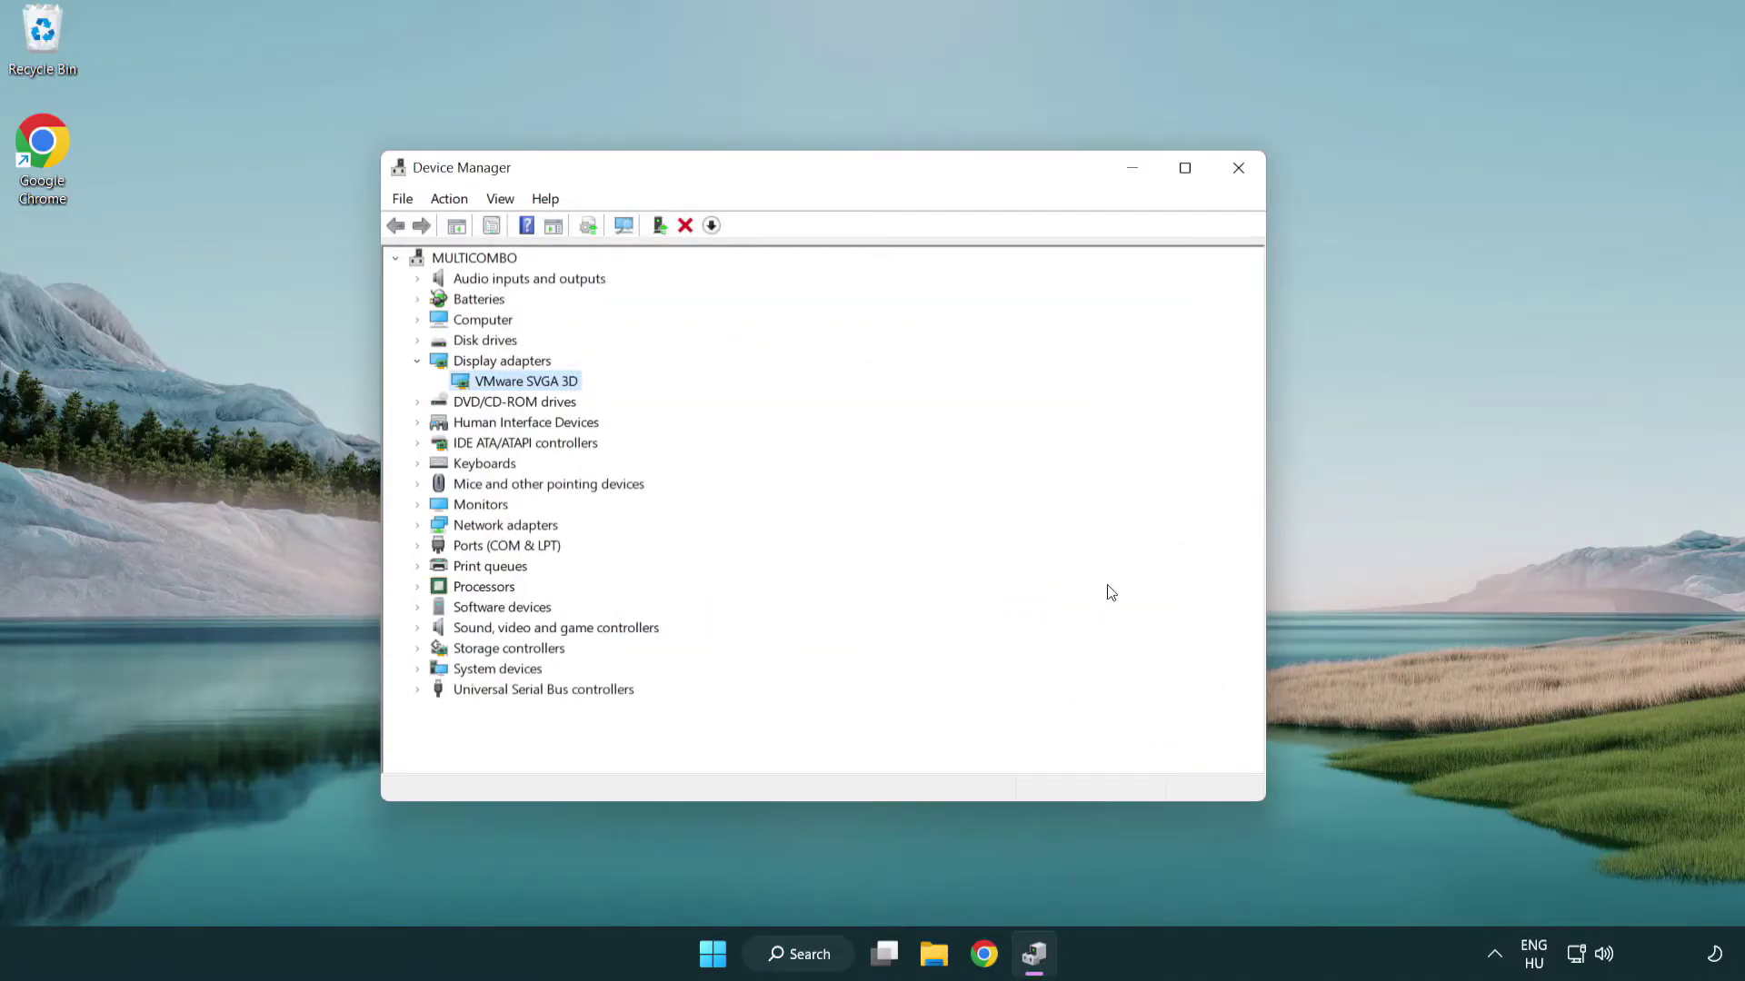
- Close Device Manager and open Windows Update settings from a search for 'update'
{"action": "left_click", "coordinate": [1242, 171]}
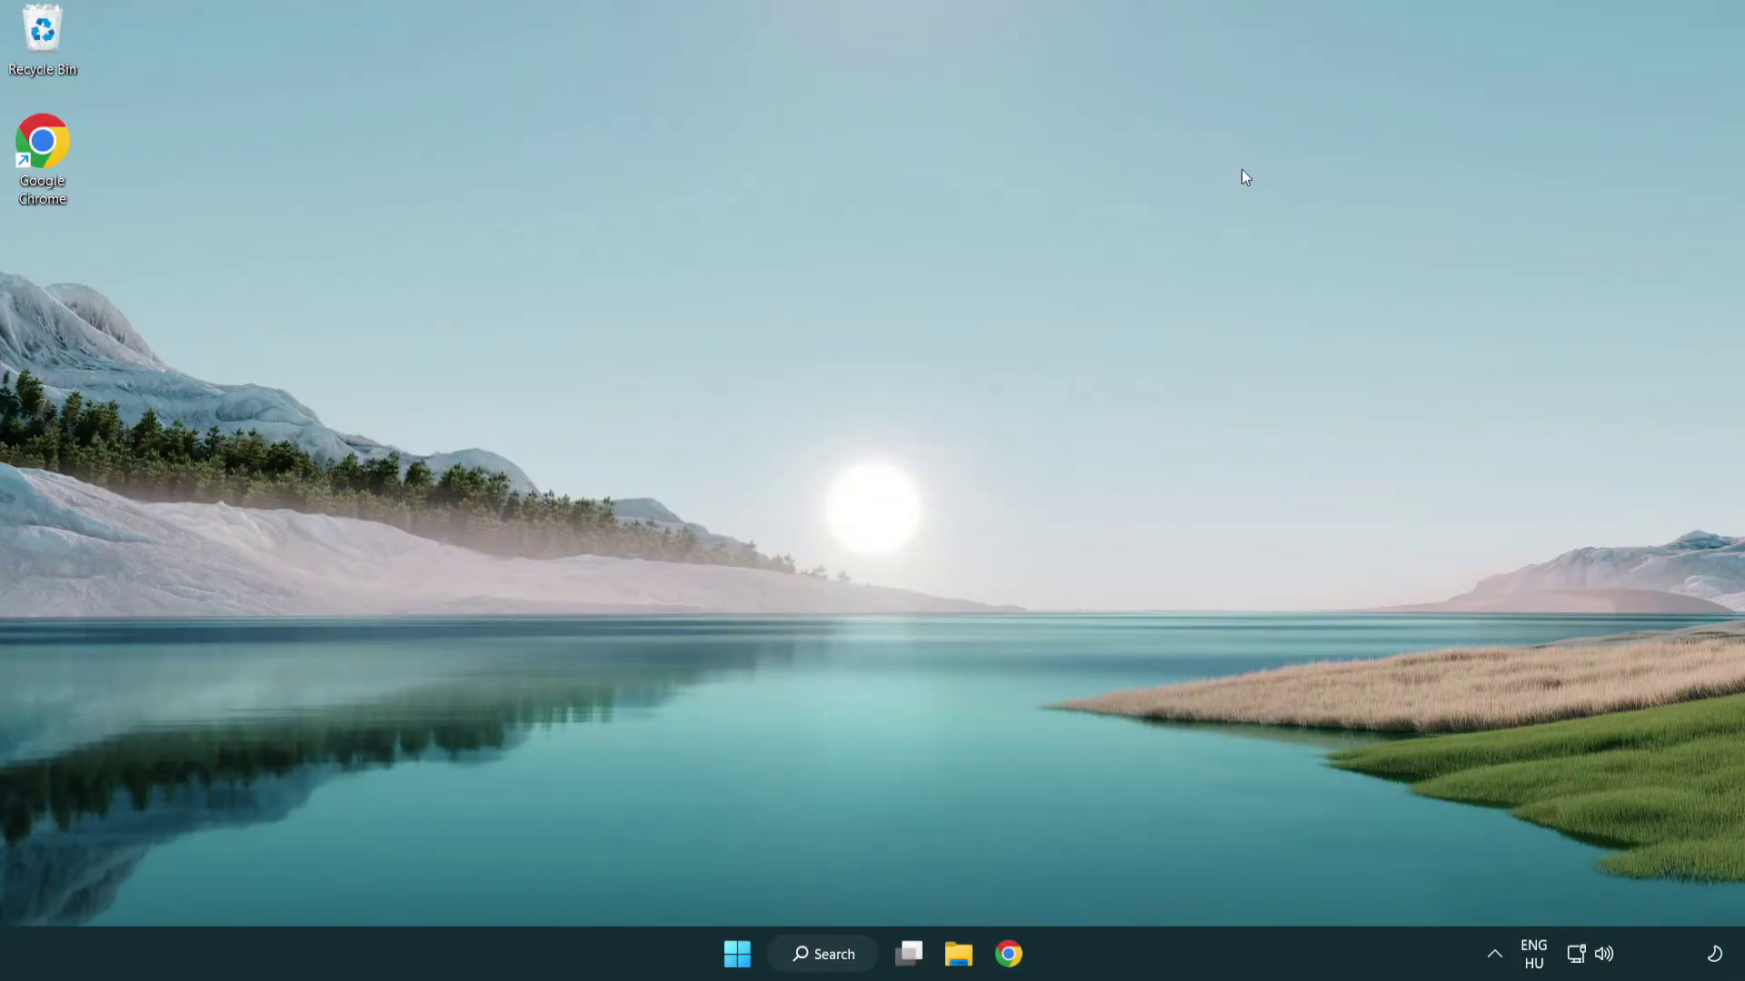
{"action": "left_click", "coordinate": [843, 957]}
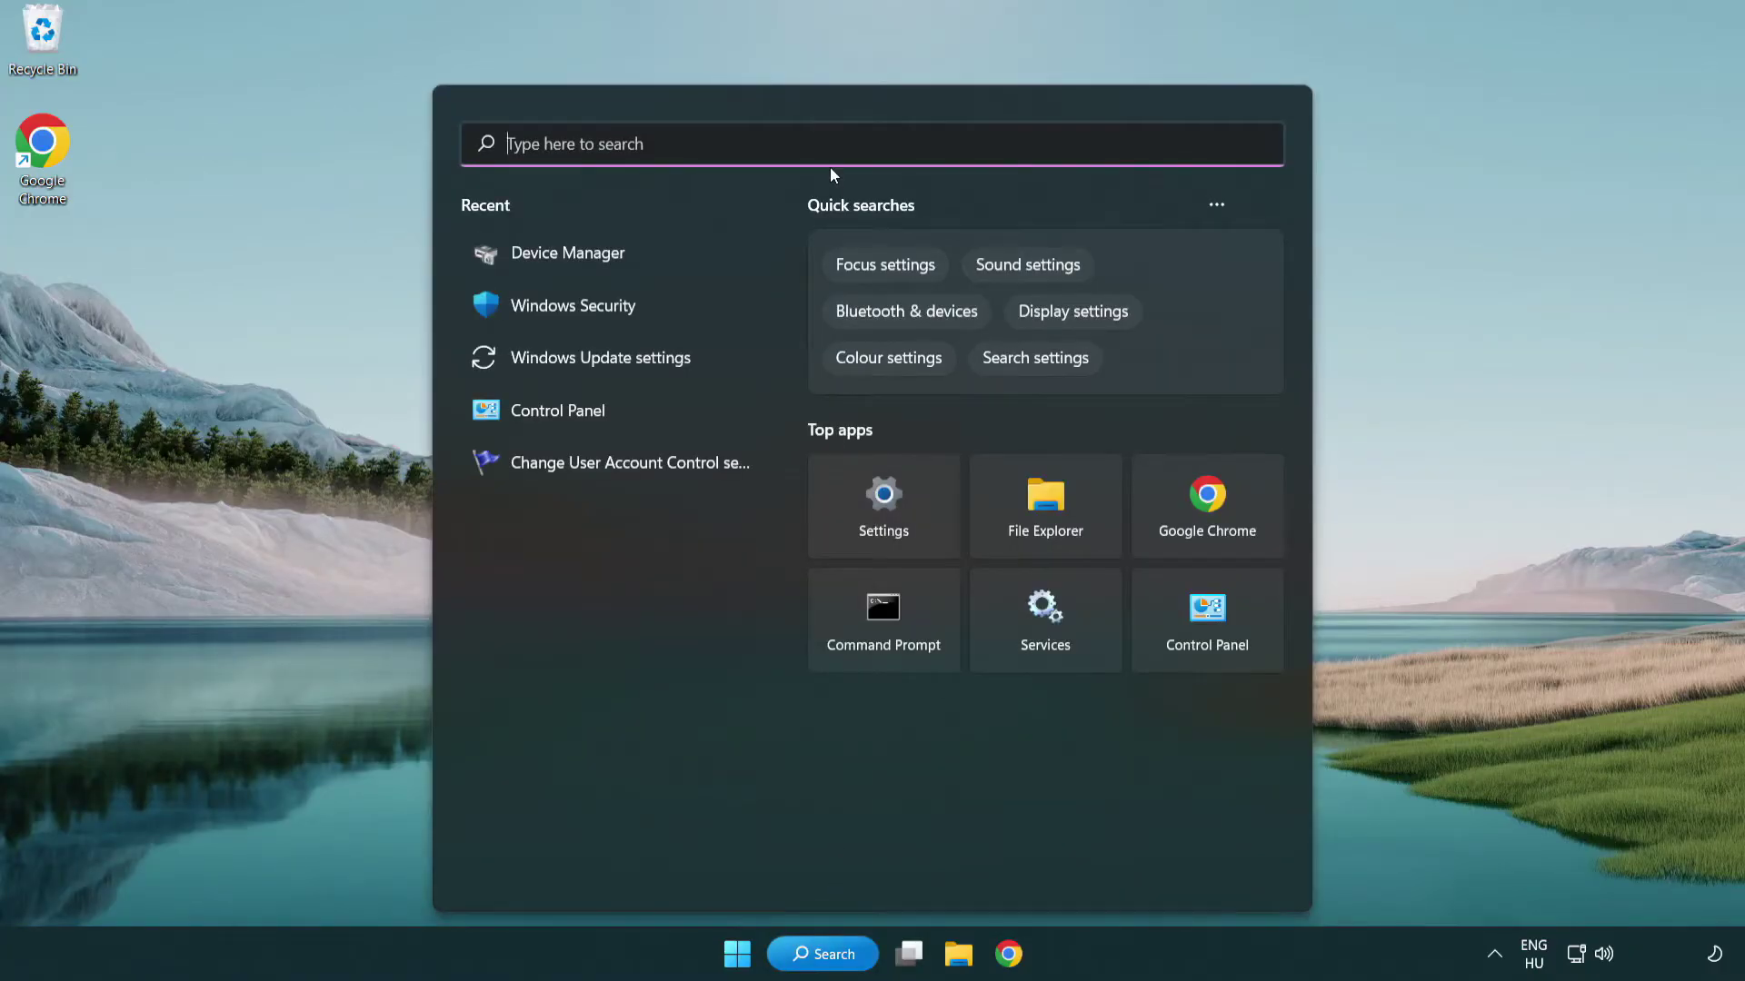
{"action": "type", "text": "update"}
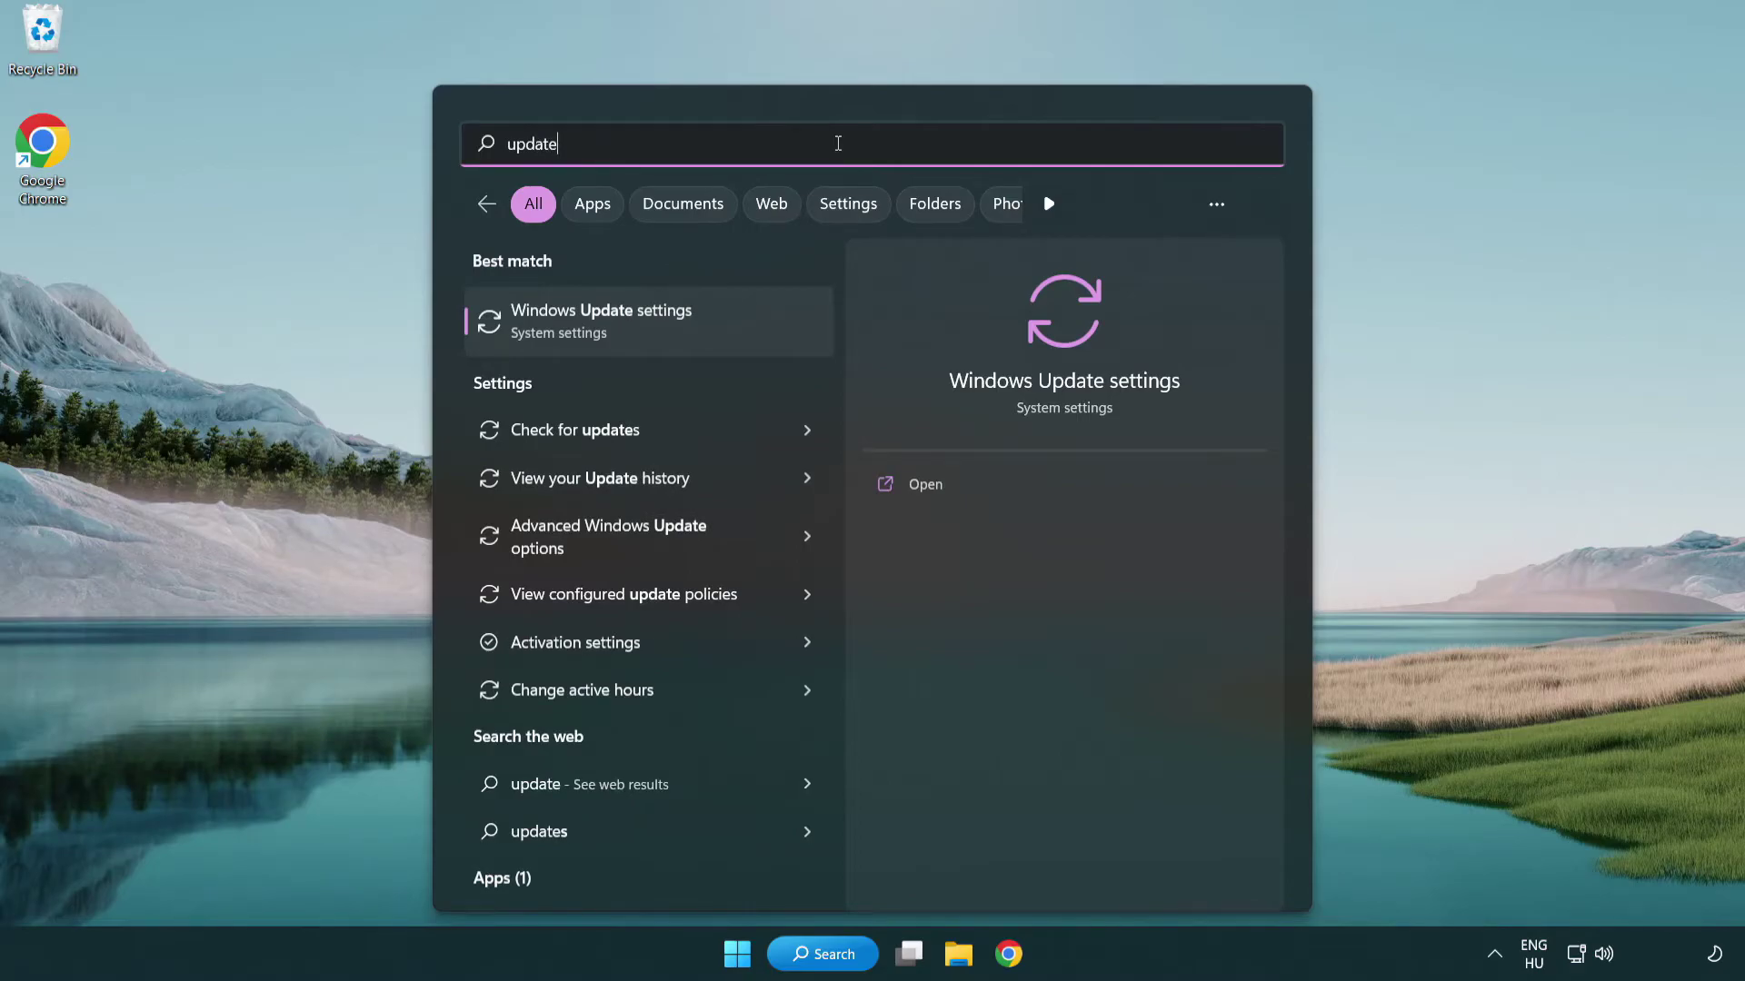
{"action": "left_click", "coordinate": [681, 333]}
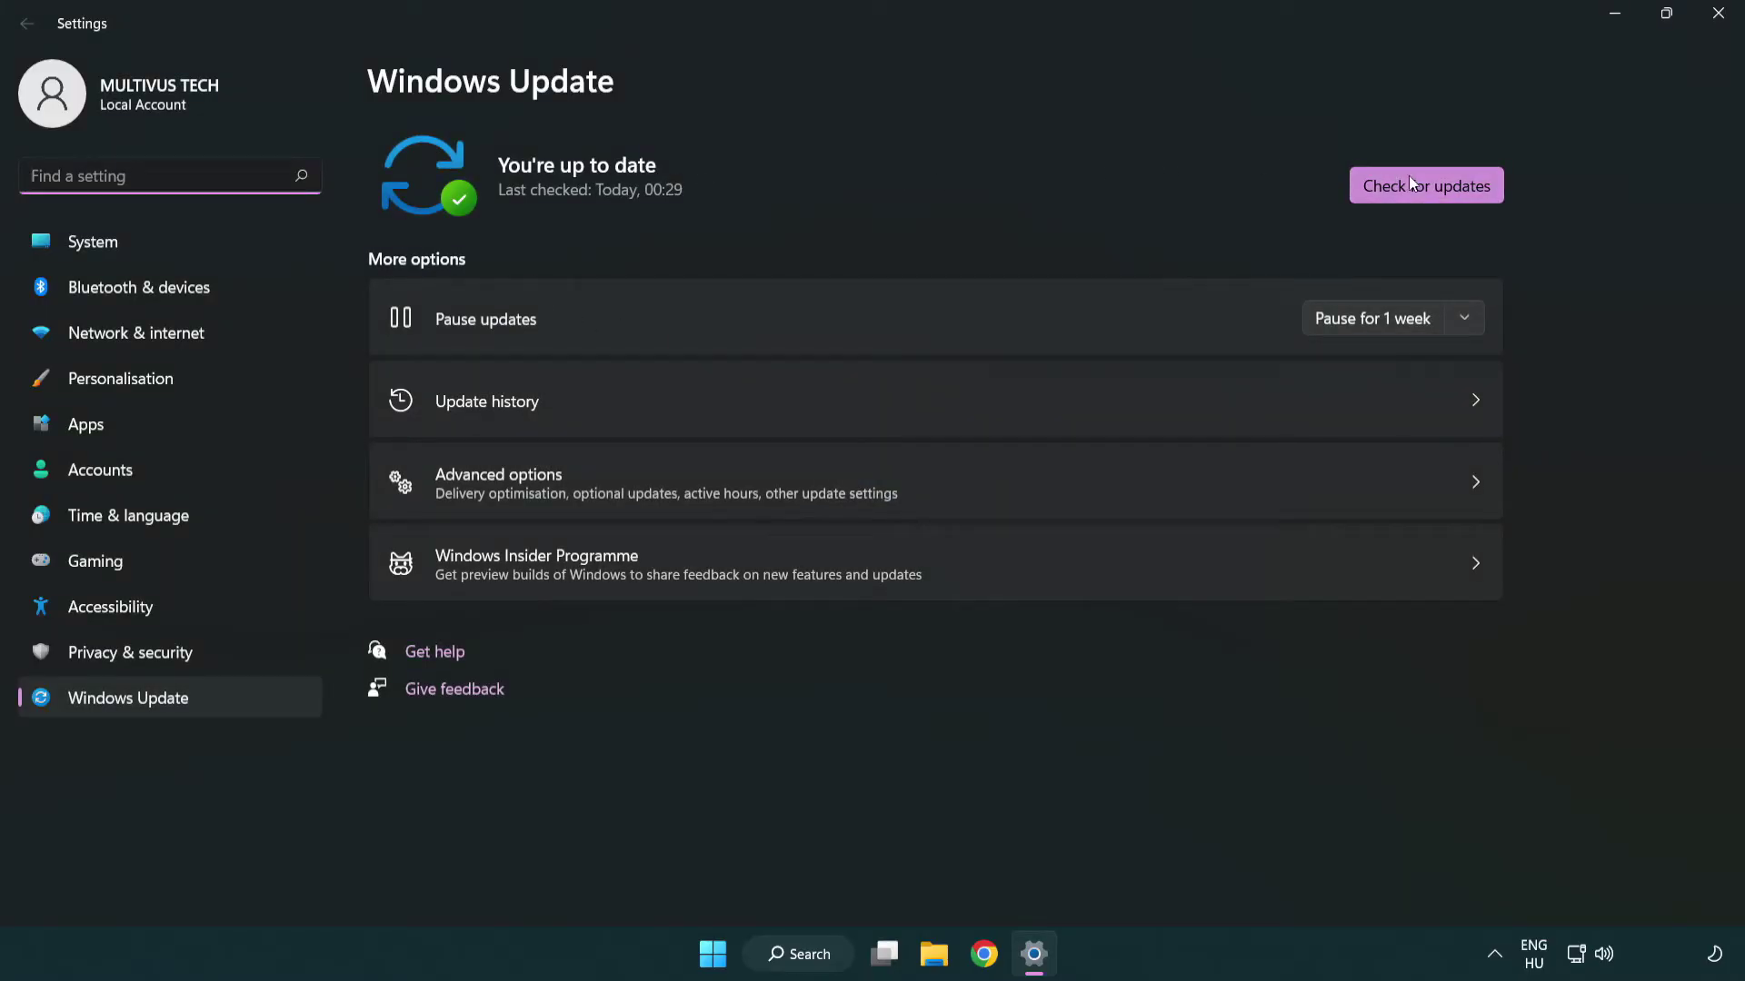
- Run a fresh update check showing 'You're up to date', then close Settings
{"action": "left_click", "coordinate": [1457, 196]}
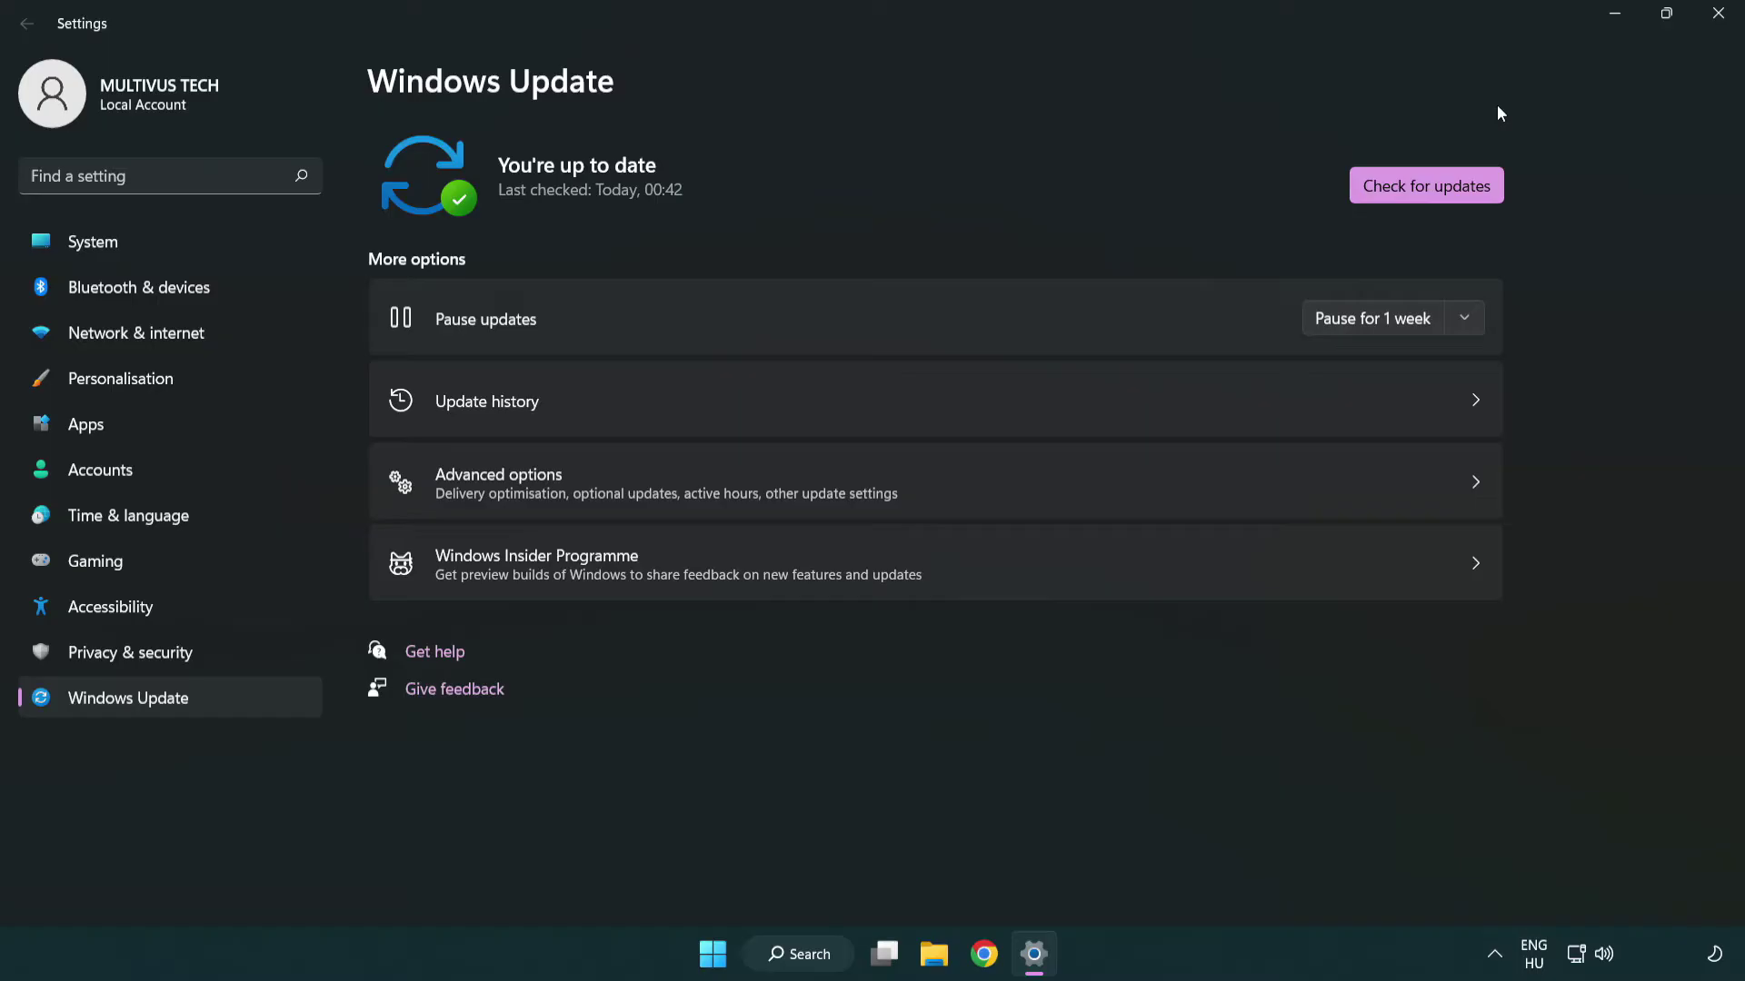
{"action": "left_click", "coordinate": [1710, 25]}
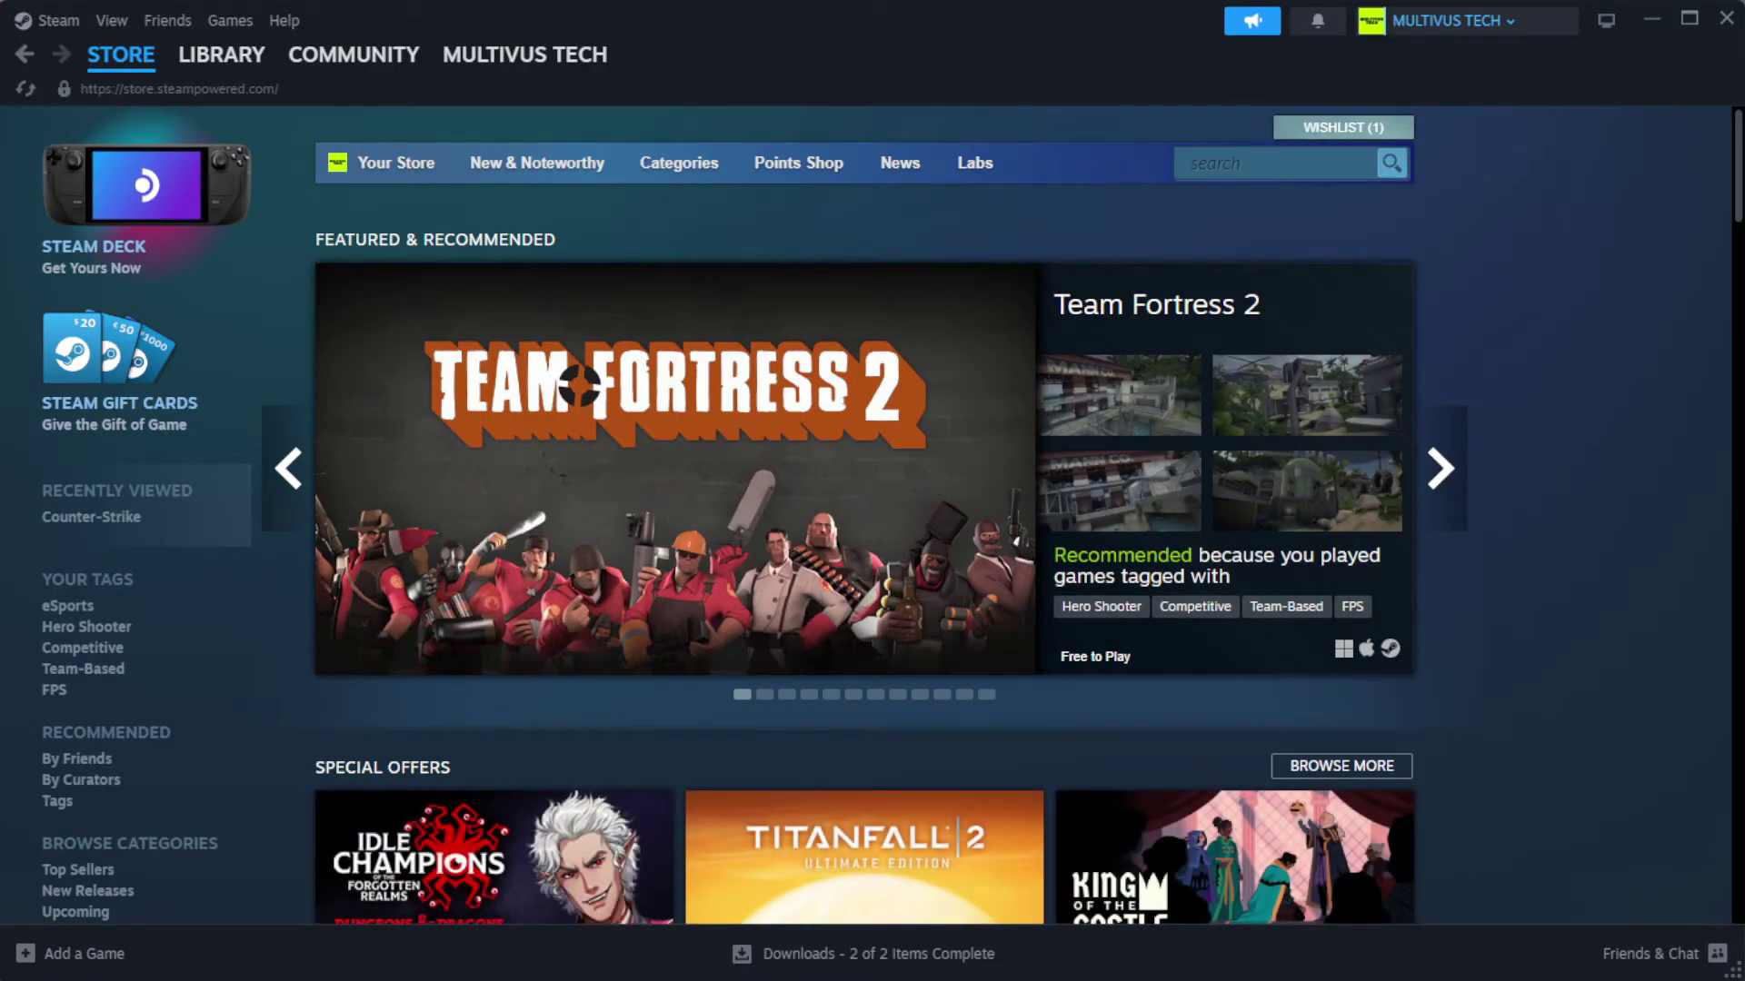
- From LIBRARY > Home, open Properties for the favourited 'YOUR NOT WORKING GAME'
{"action": "mouse_move", "coordinate": [213, 64]}
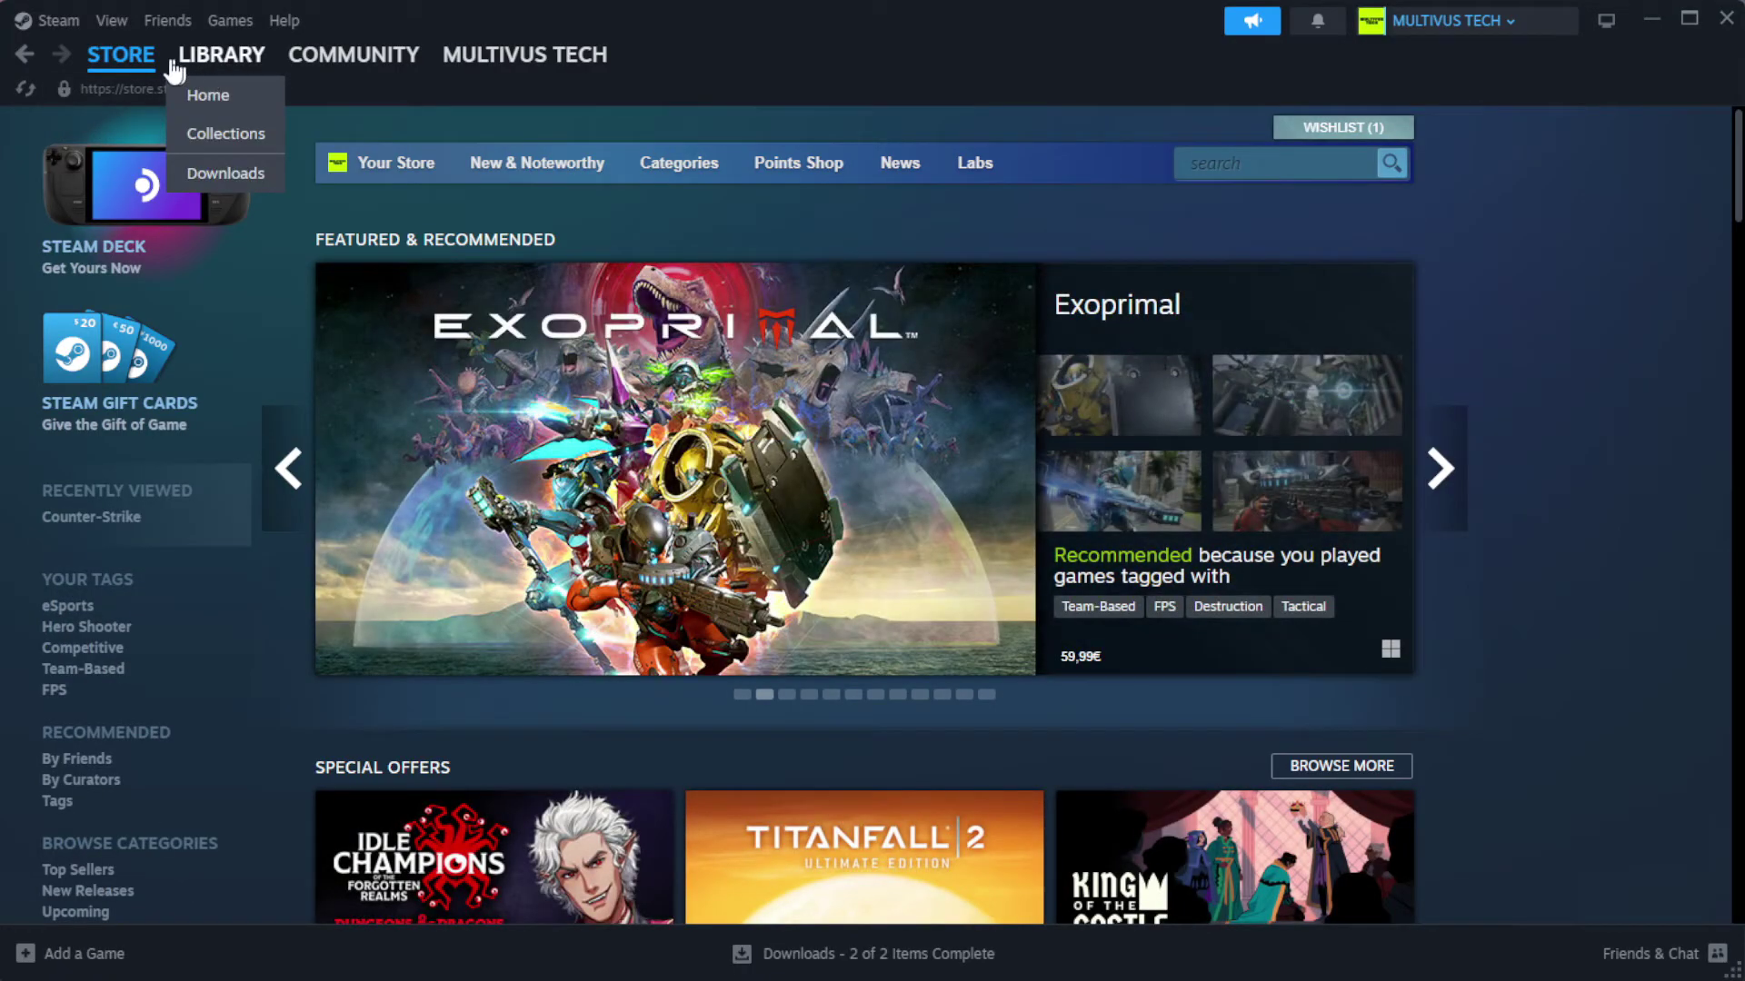
{"action": "left_click", "coordinate": [253, 98]}
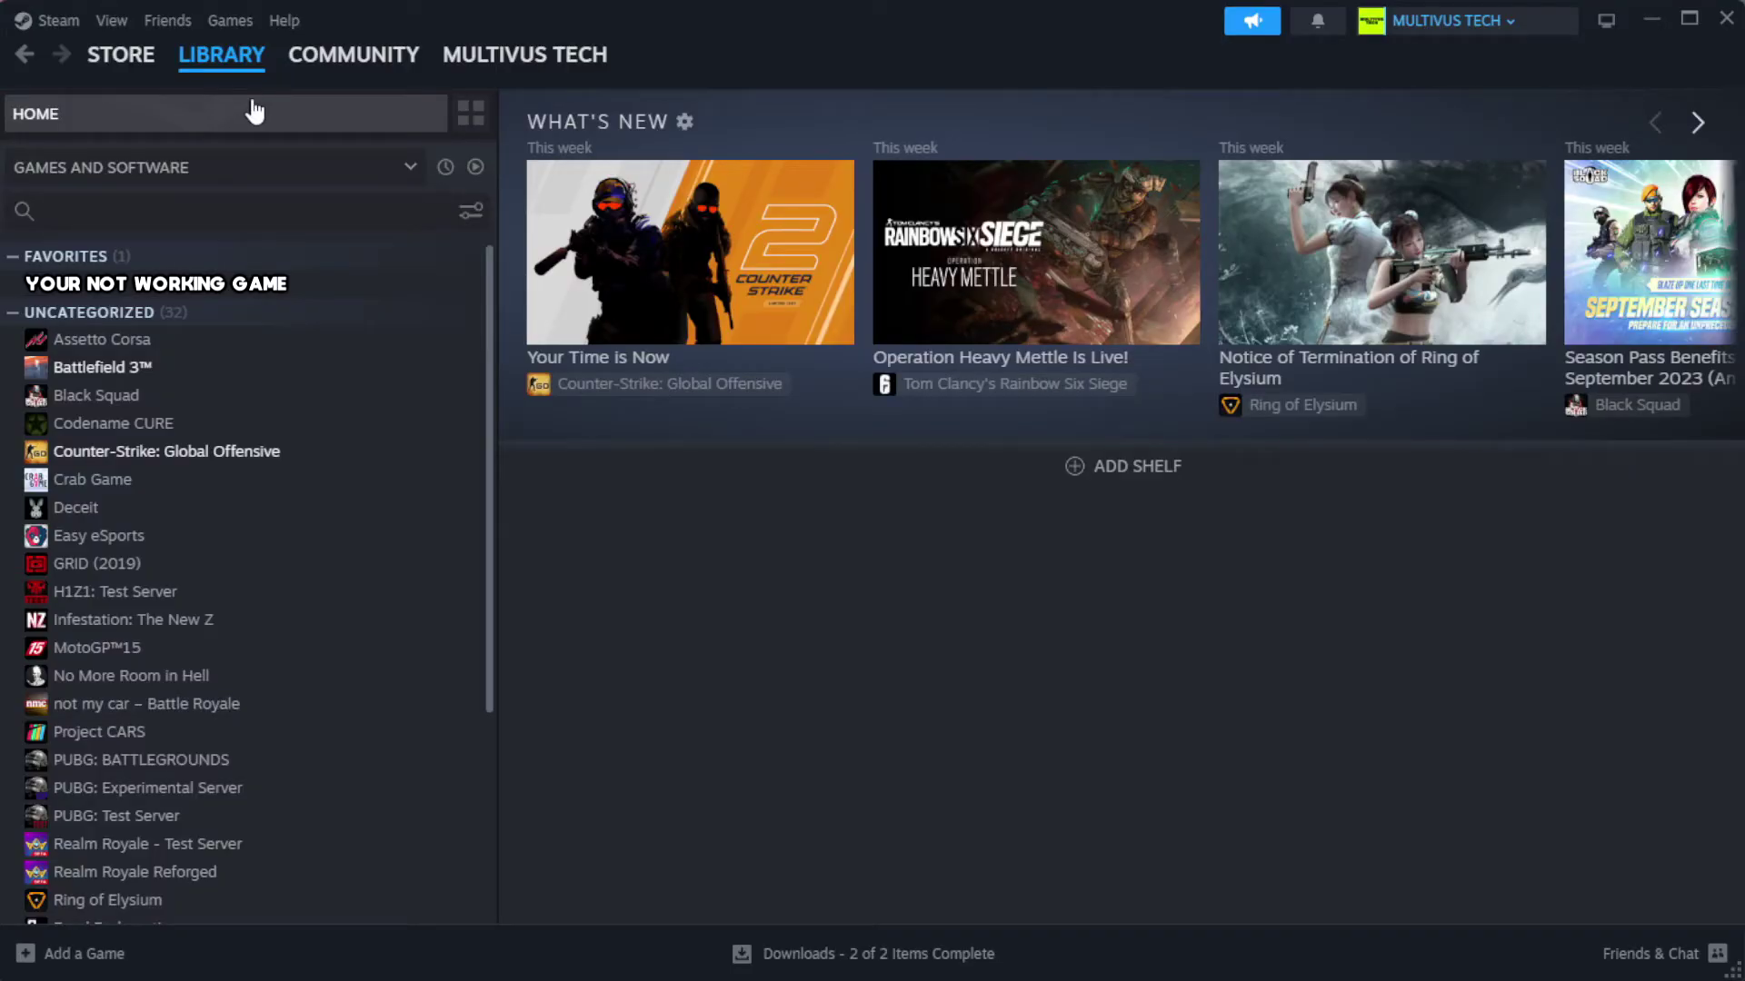
{"action": "right_click", "coordinate": [431, 289]}
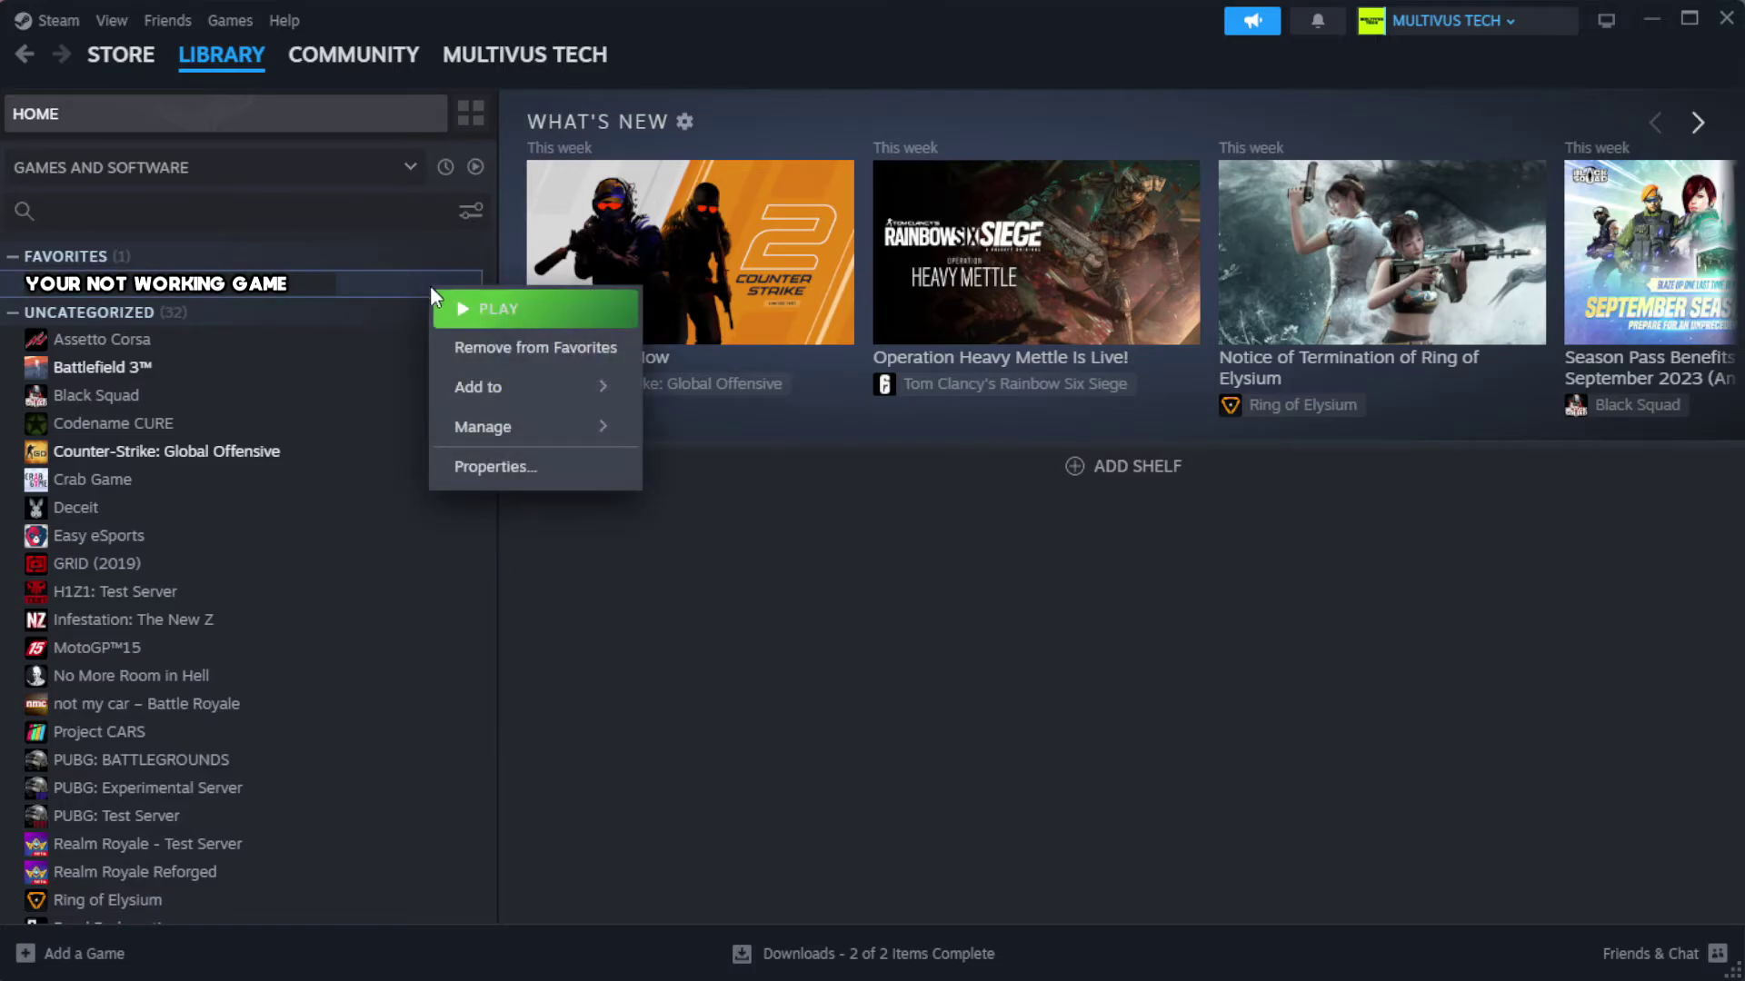
{"action": "left_click", "coordinate": [551, 484]}
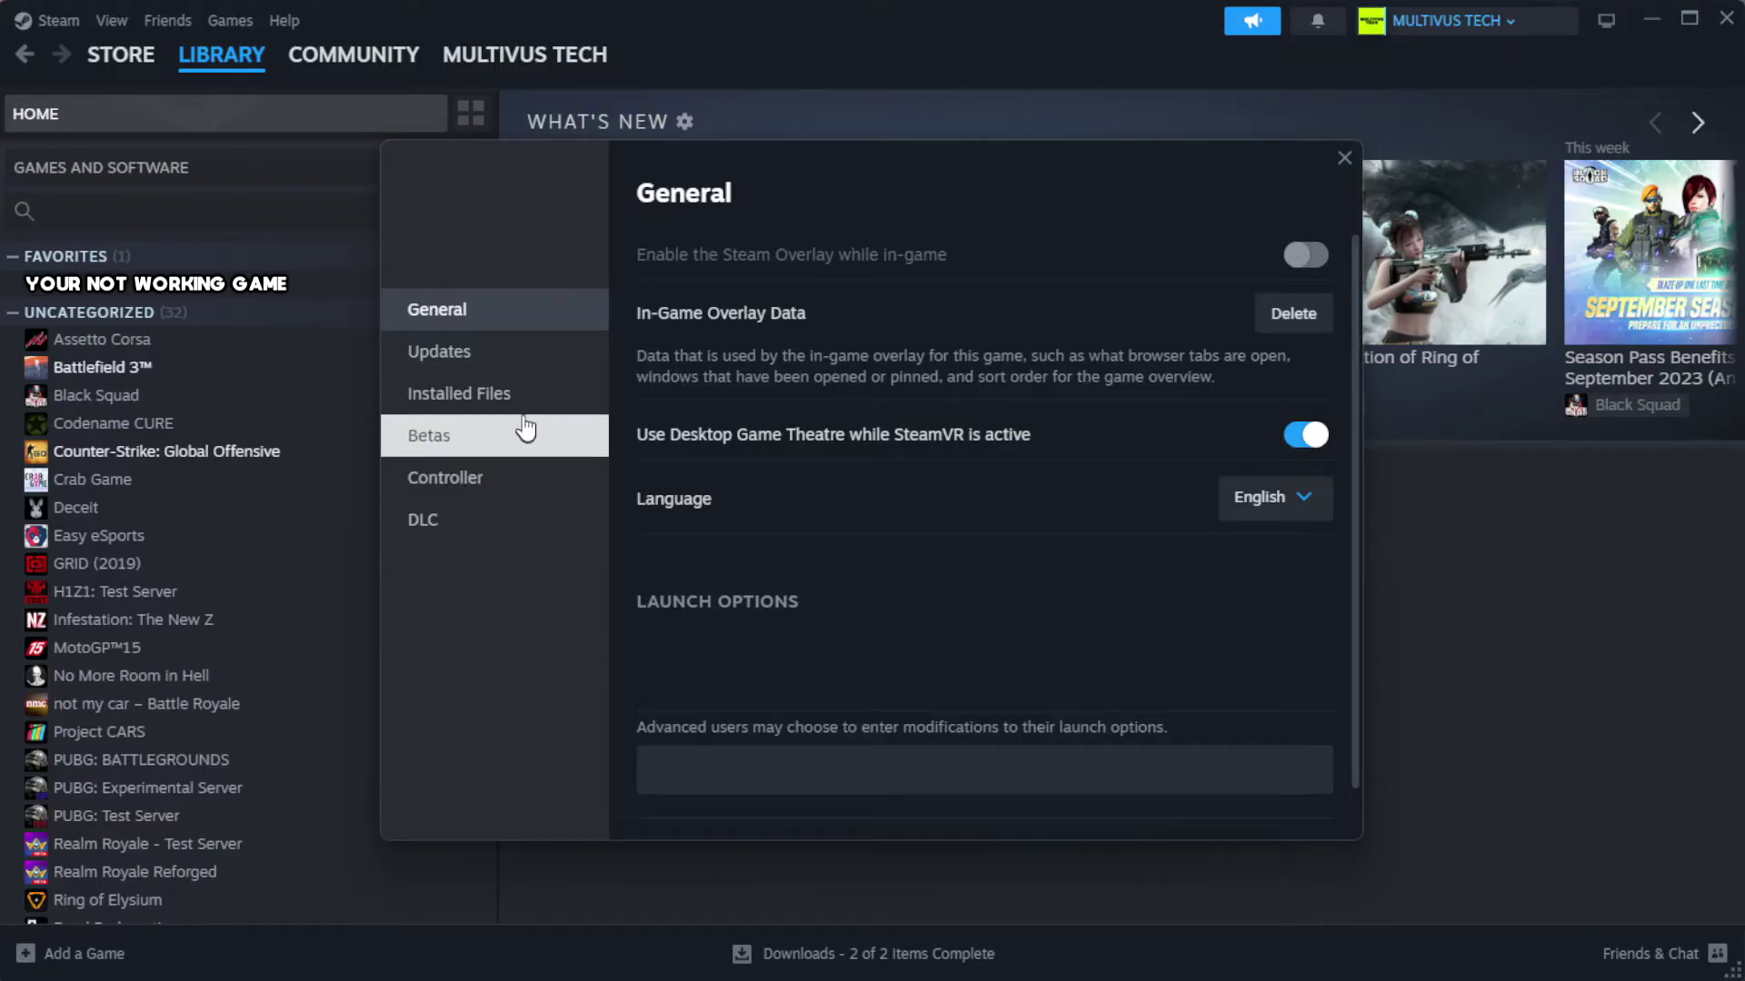
- On the Installed Files page, verify integrity of game files, validating all 1039 files
{"action": "left_click", "coordinate": [573, 414]}
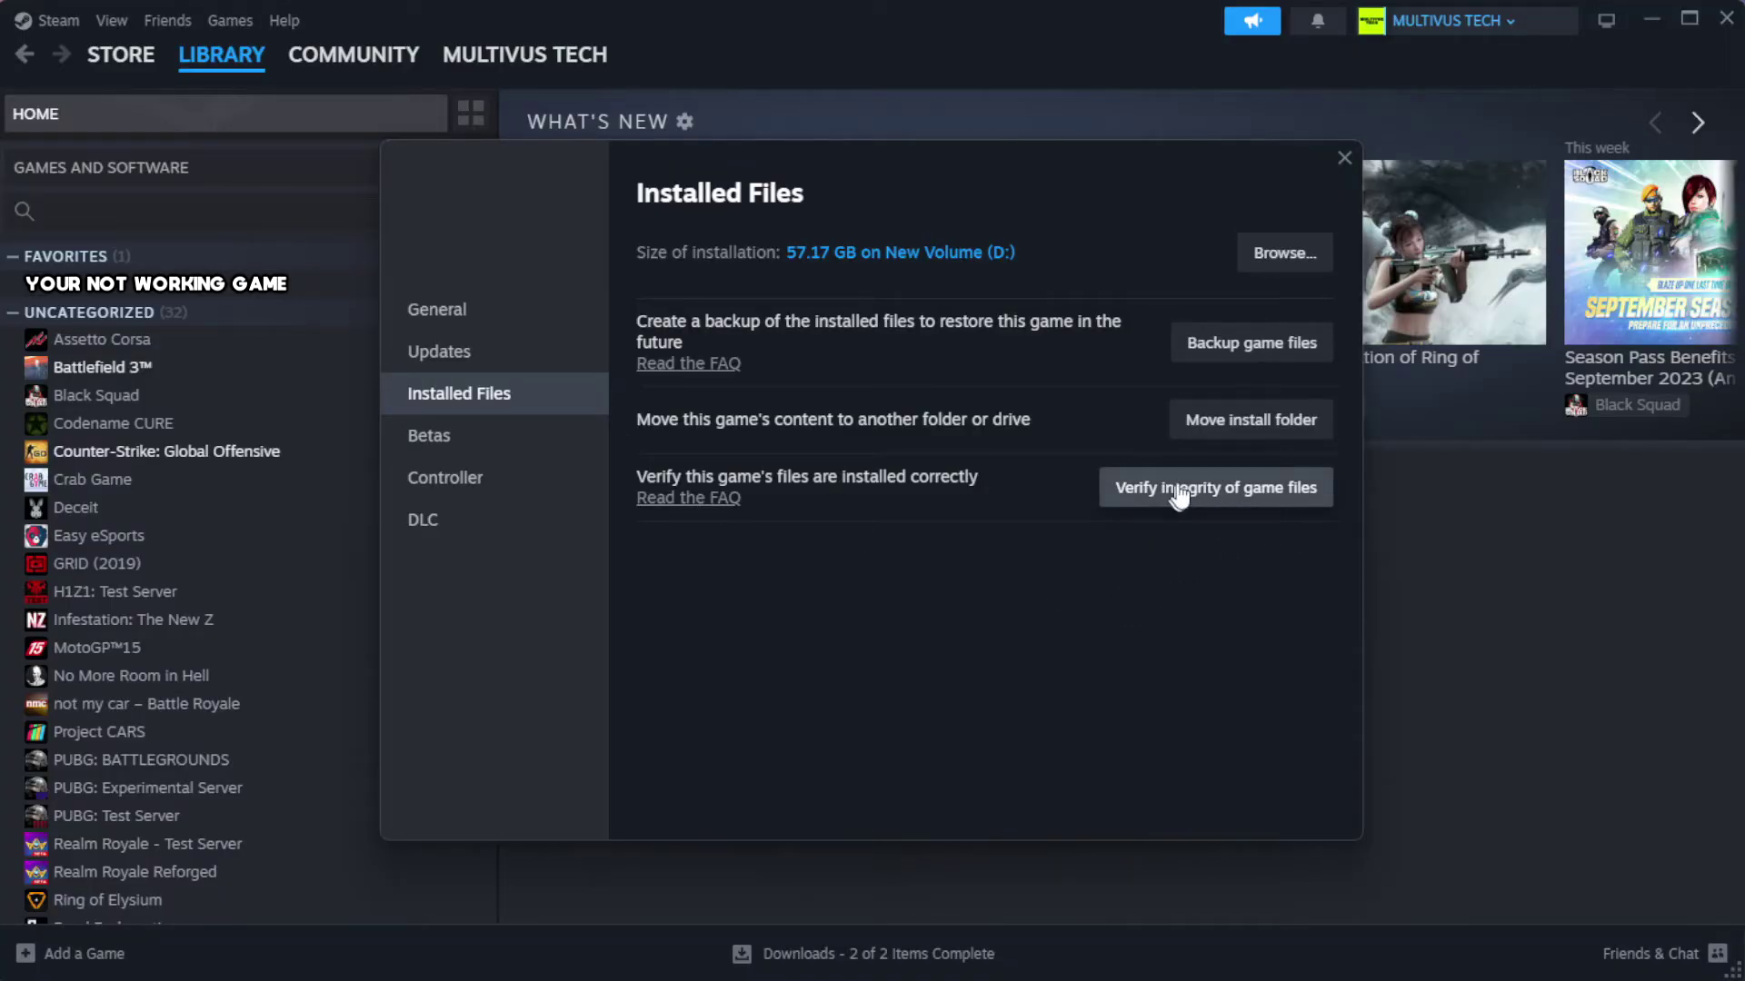
{"action": "left_click", "coordinate": [1226, 500]}
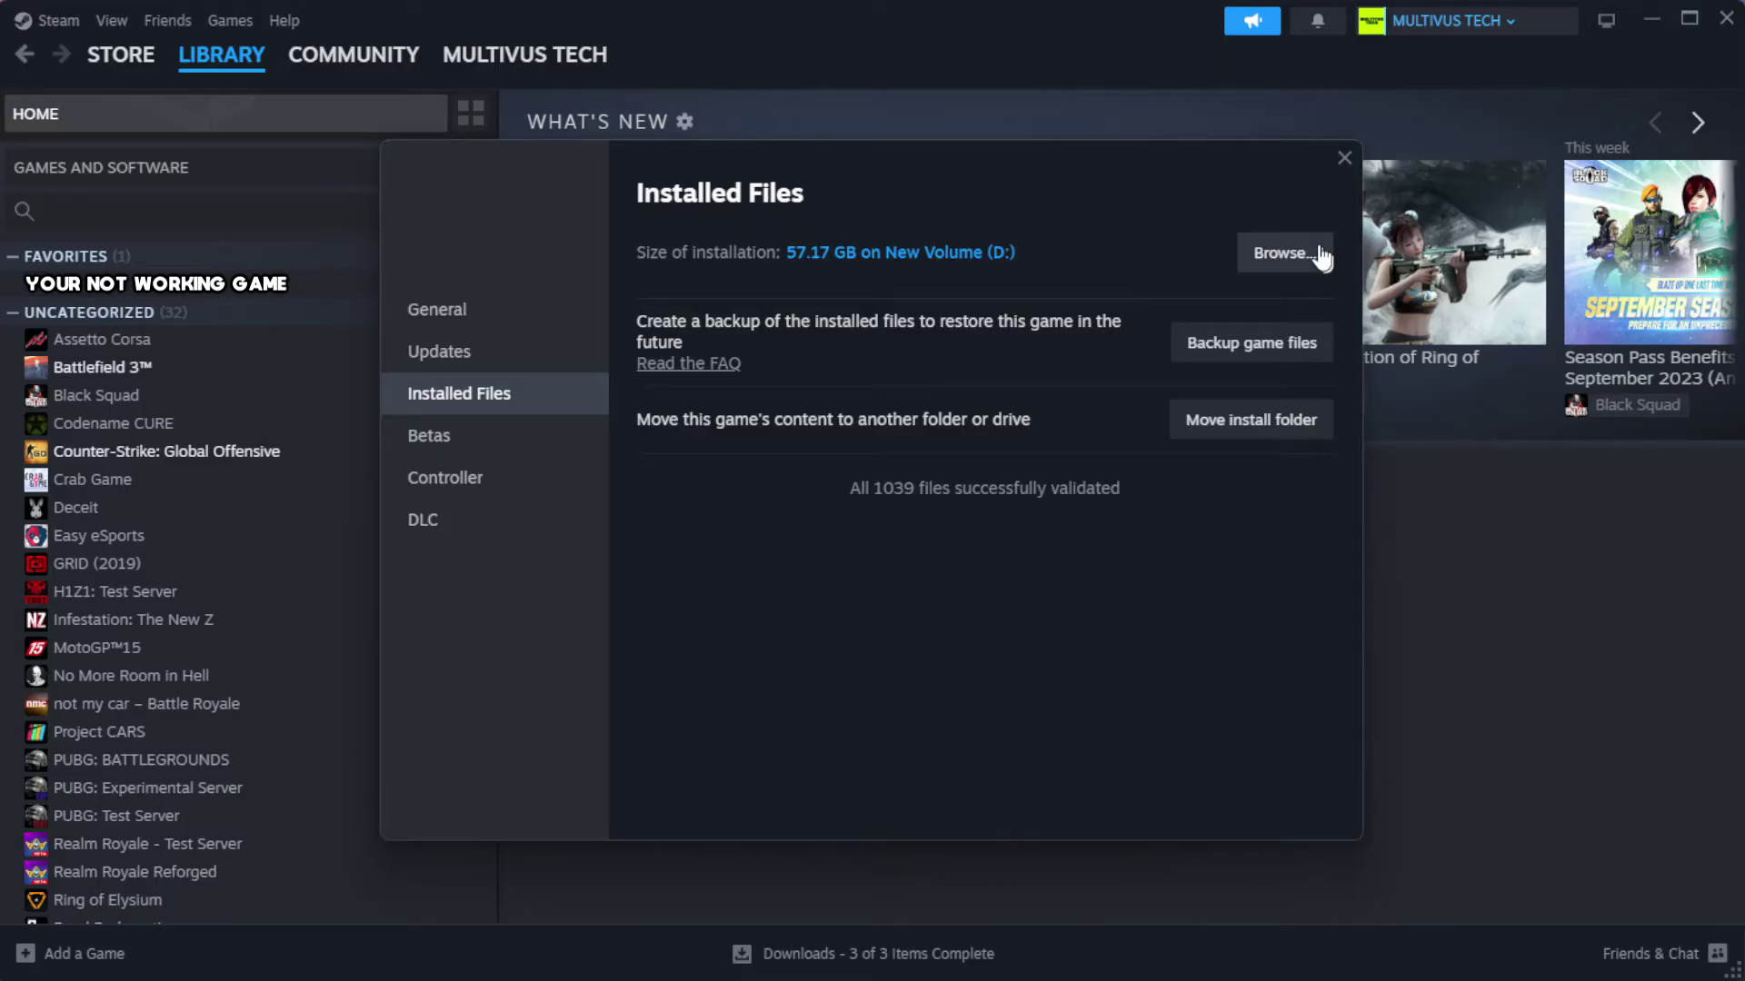
- Browse the game's local files and open Properties for the YOUR NOT WORKING GAME shortcut
{"action": "left_click", "coordinate": [1282, 255]}
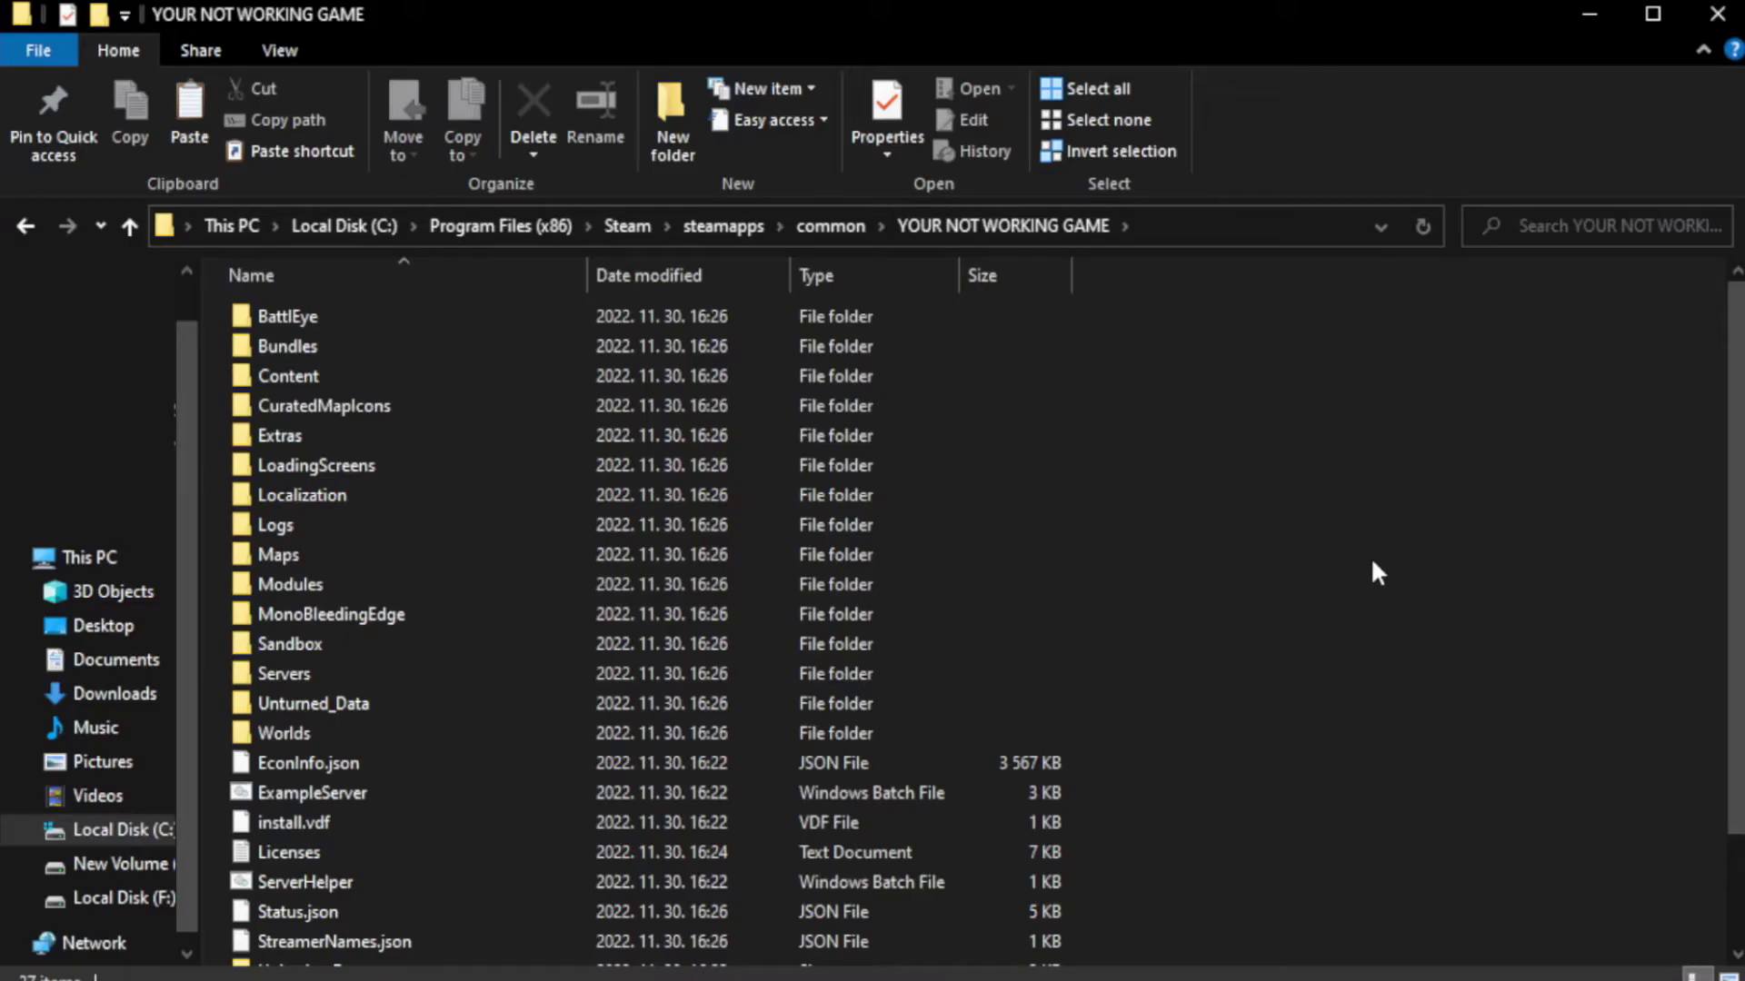
{"action": "left_click_drag", "start_coordinate": [1737, 548], "coordinate": [1736, 654]}
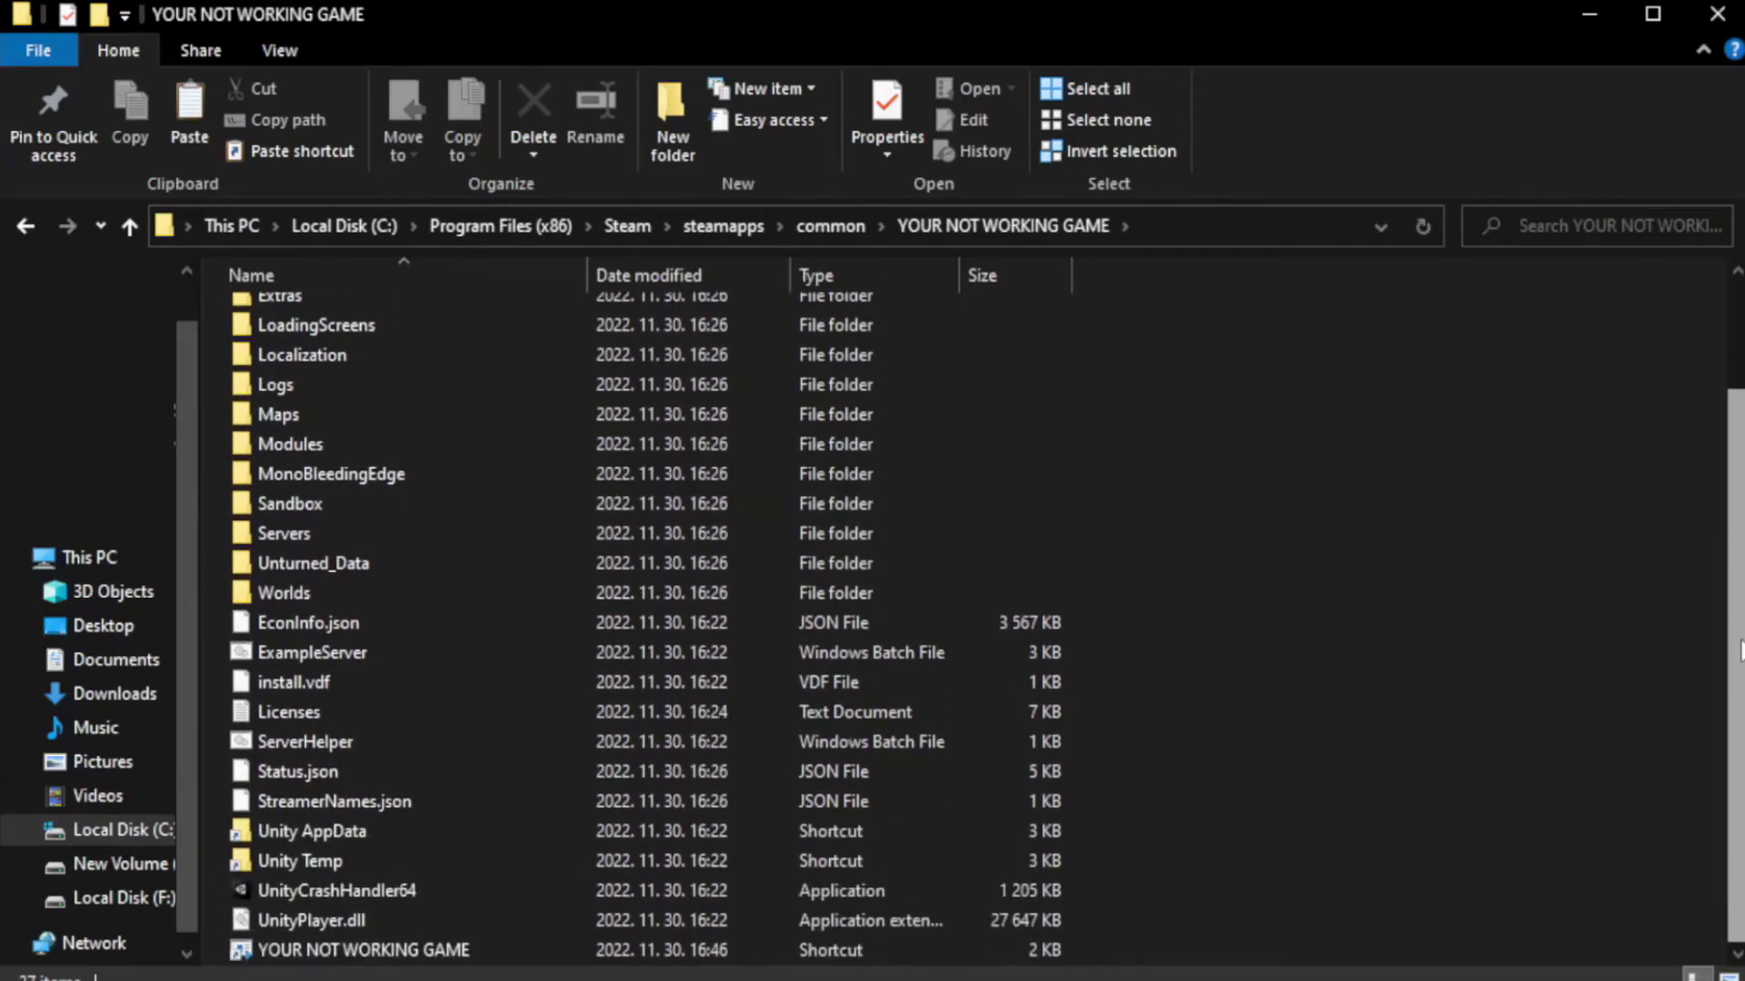
{"action": "left_click", "coordinate": [628, 950]}
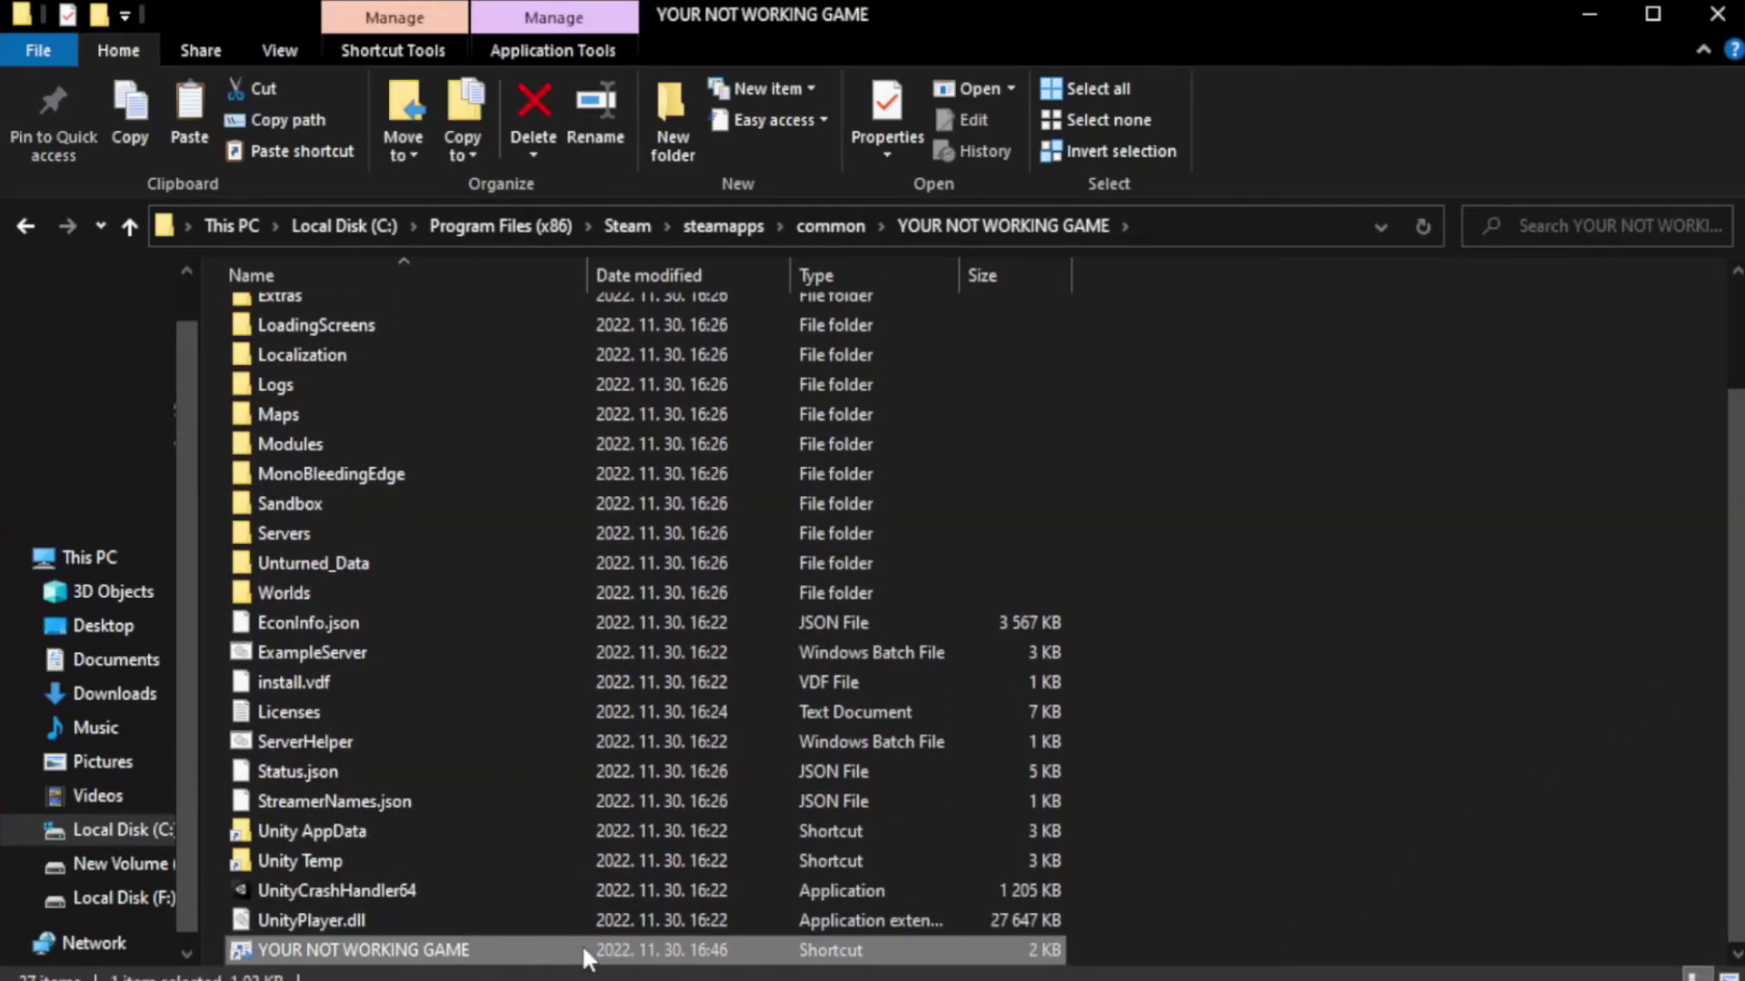
{"action": "right_click", "coordinate": [584, 957]}
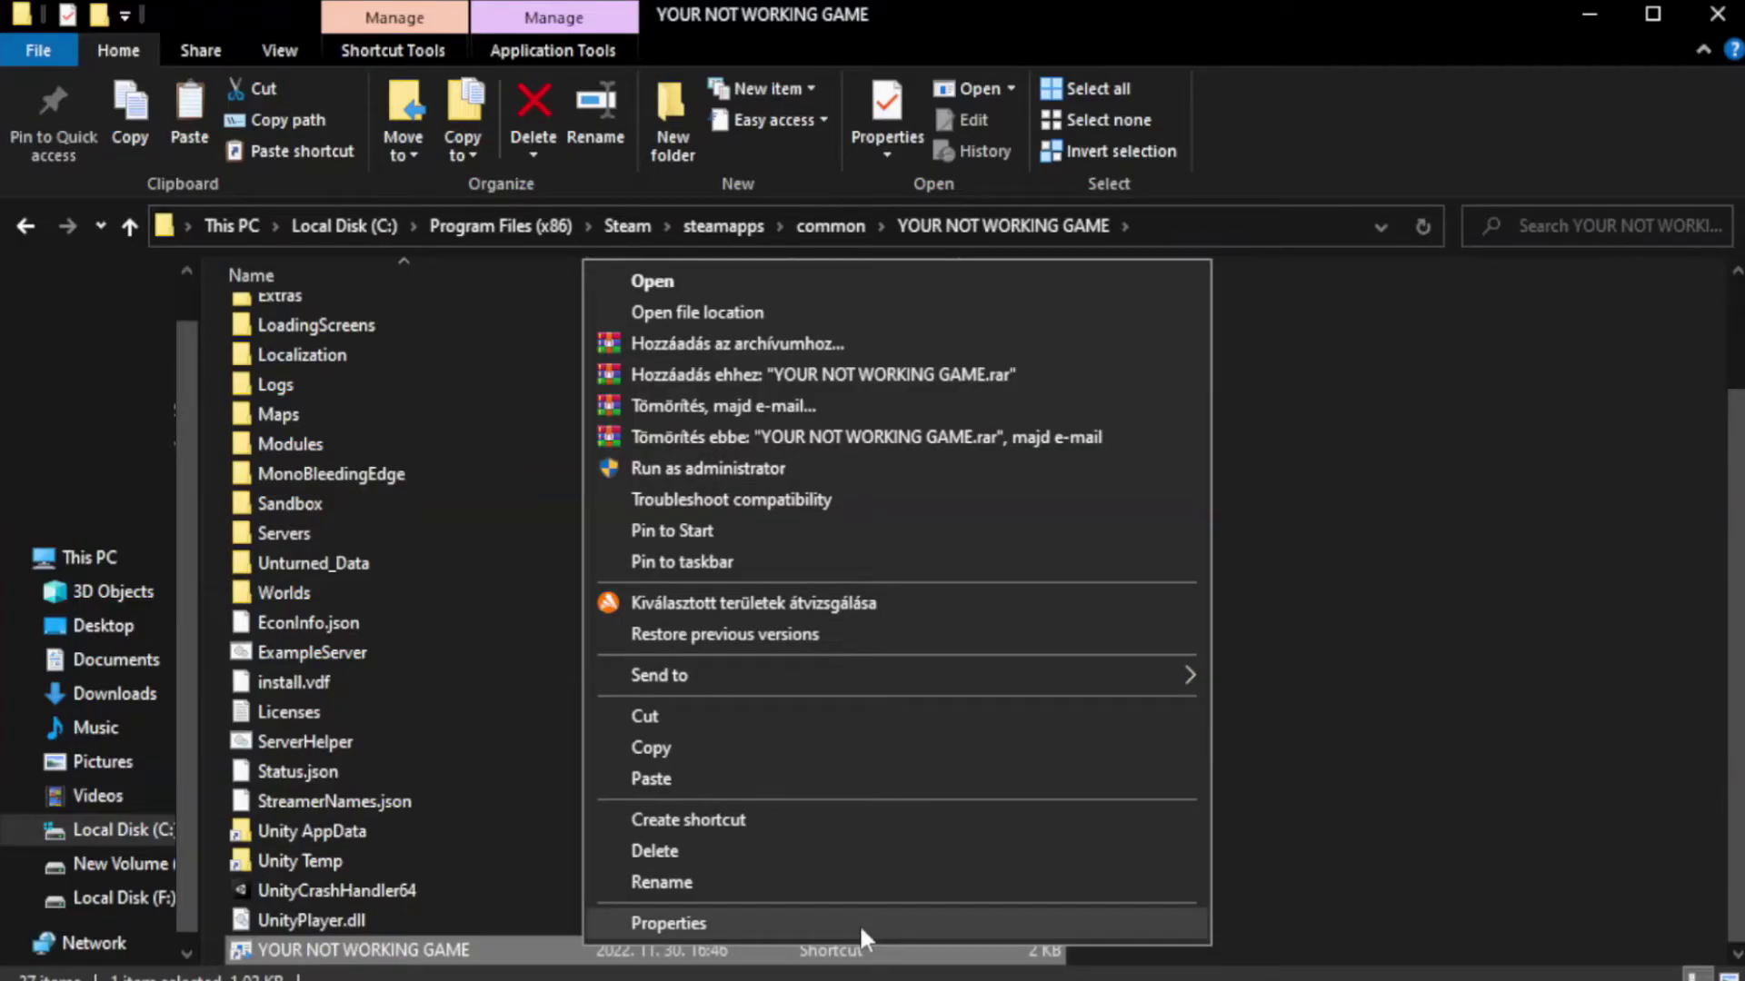
{"action": "left_click", "coordinate": [889, 918]}
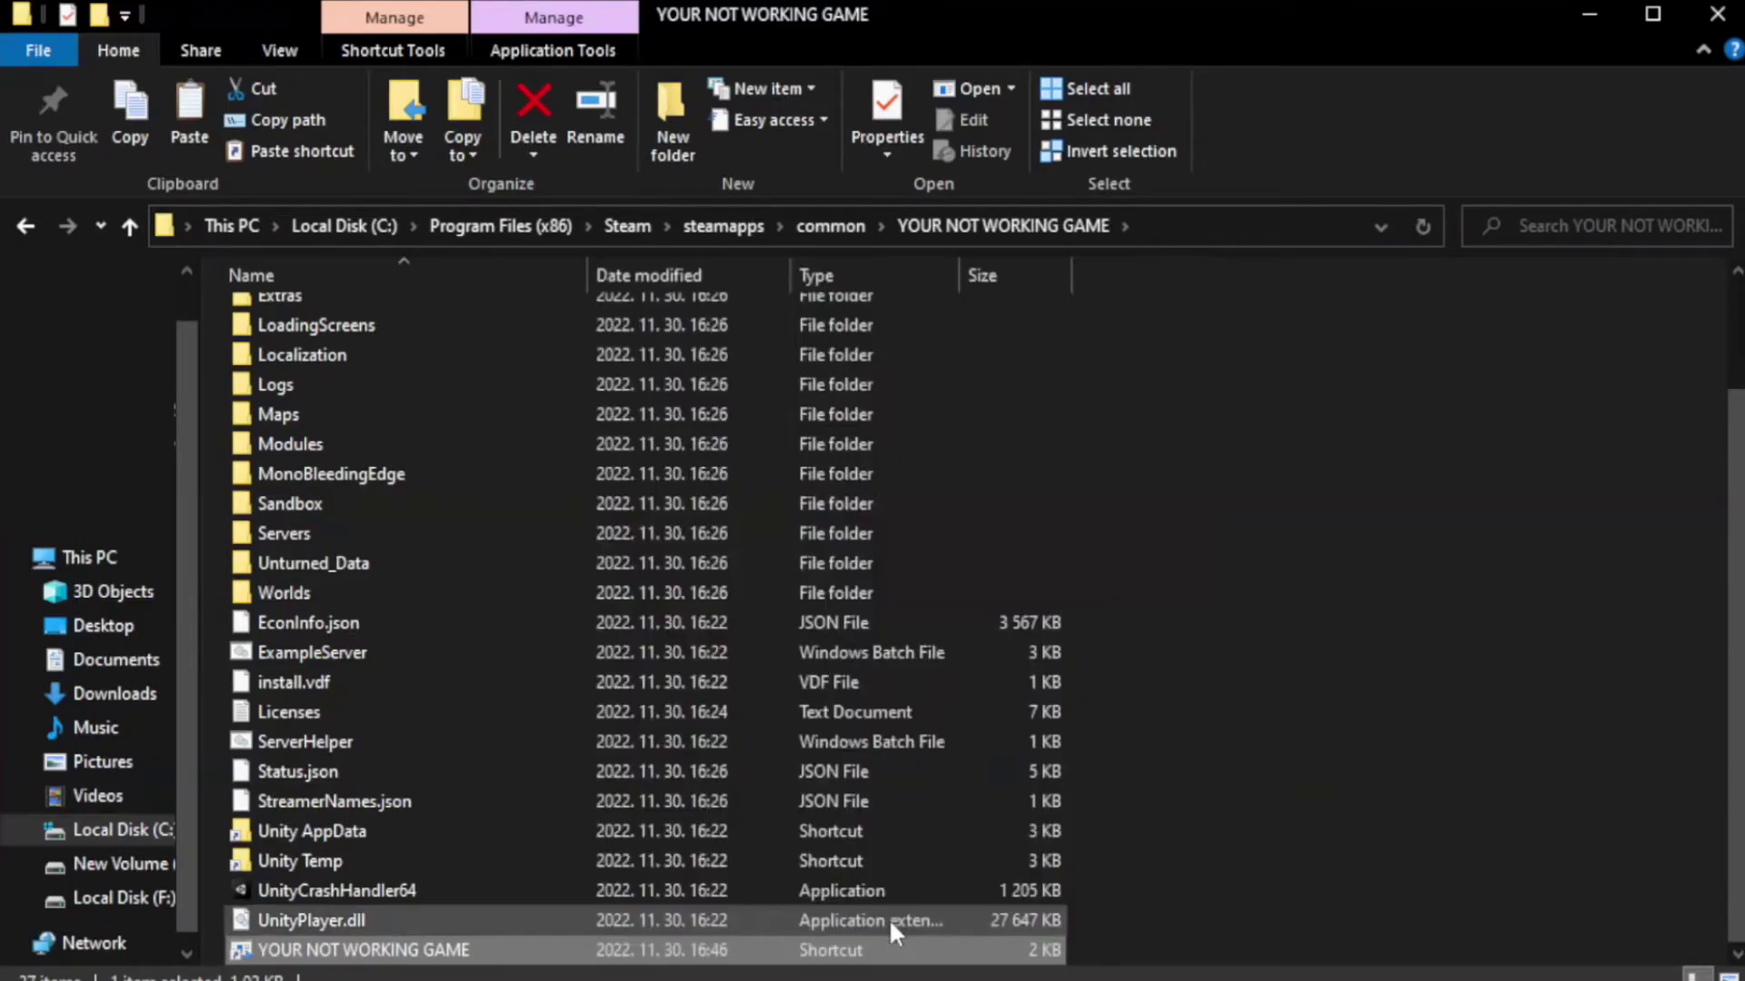
{"action": "left_click_drag", "start_coordinate": [870, 492], "coordinate": [876, 180]}
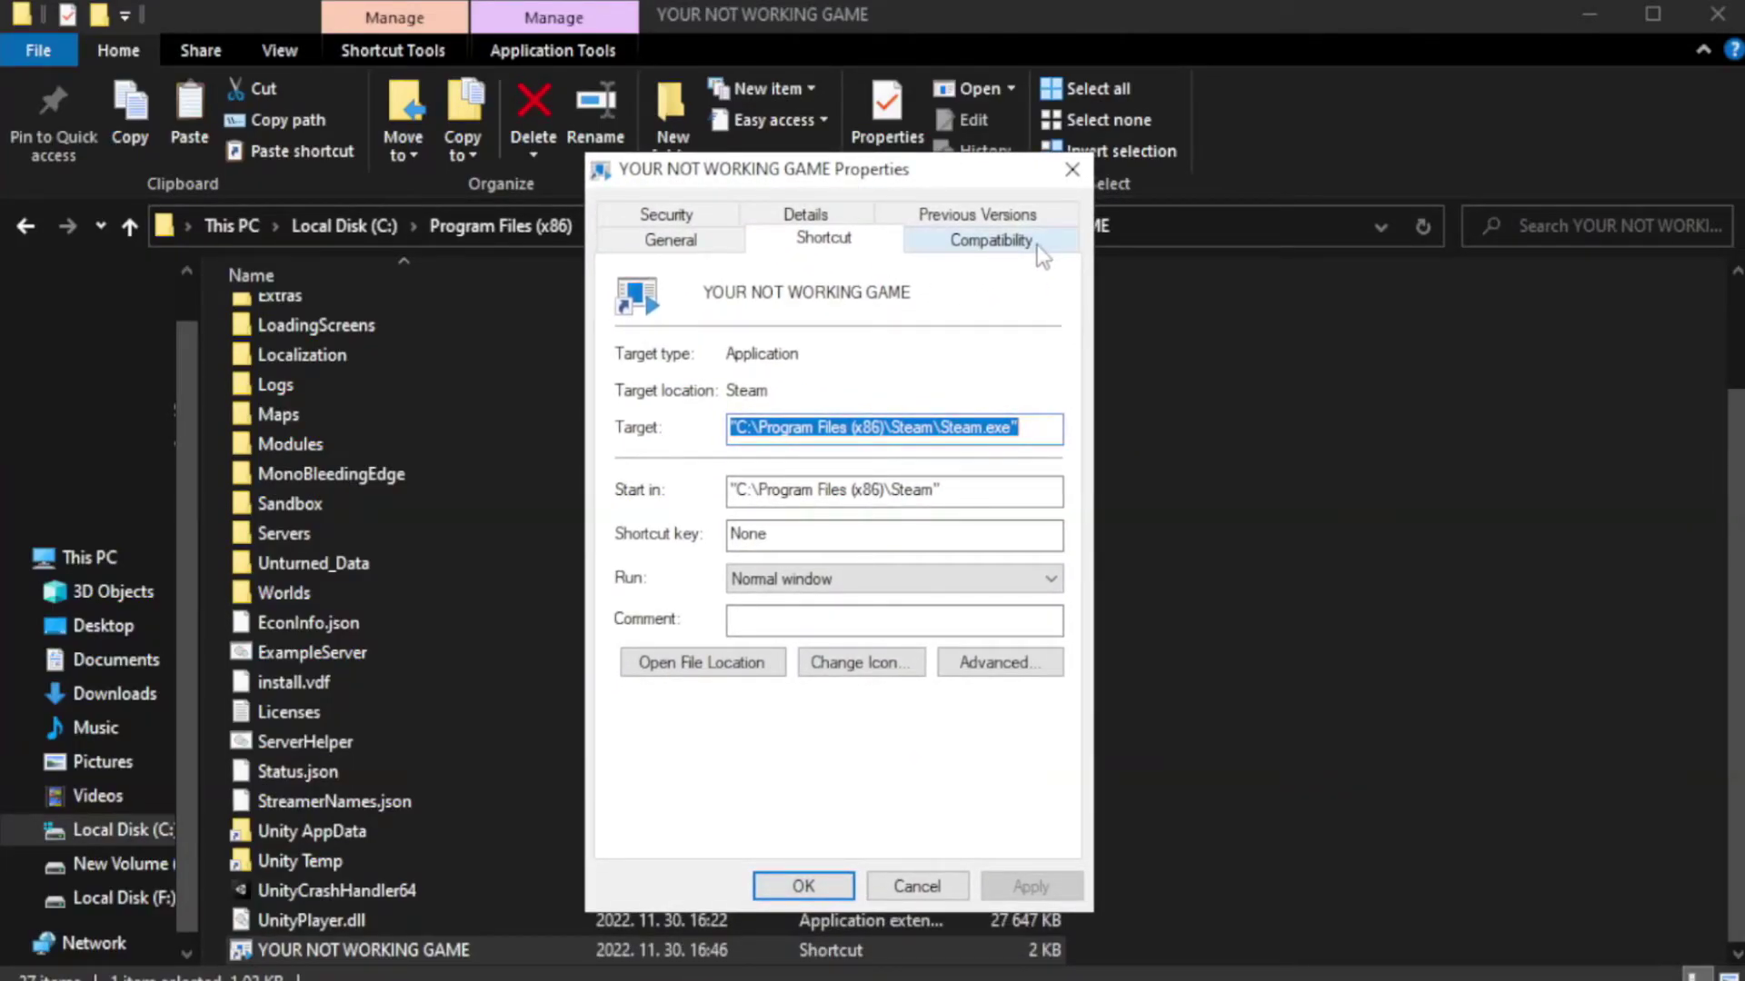
- Set the shortcut to Windows 8 compatibility mode and run as administrator, then apply and confirm
{"action": "left_click", "coordinate": [984, 246]}
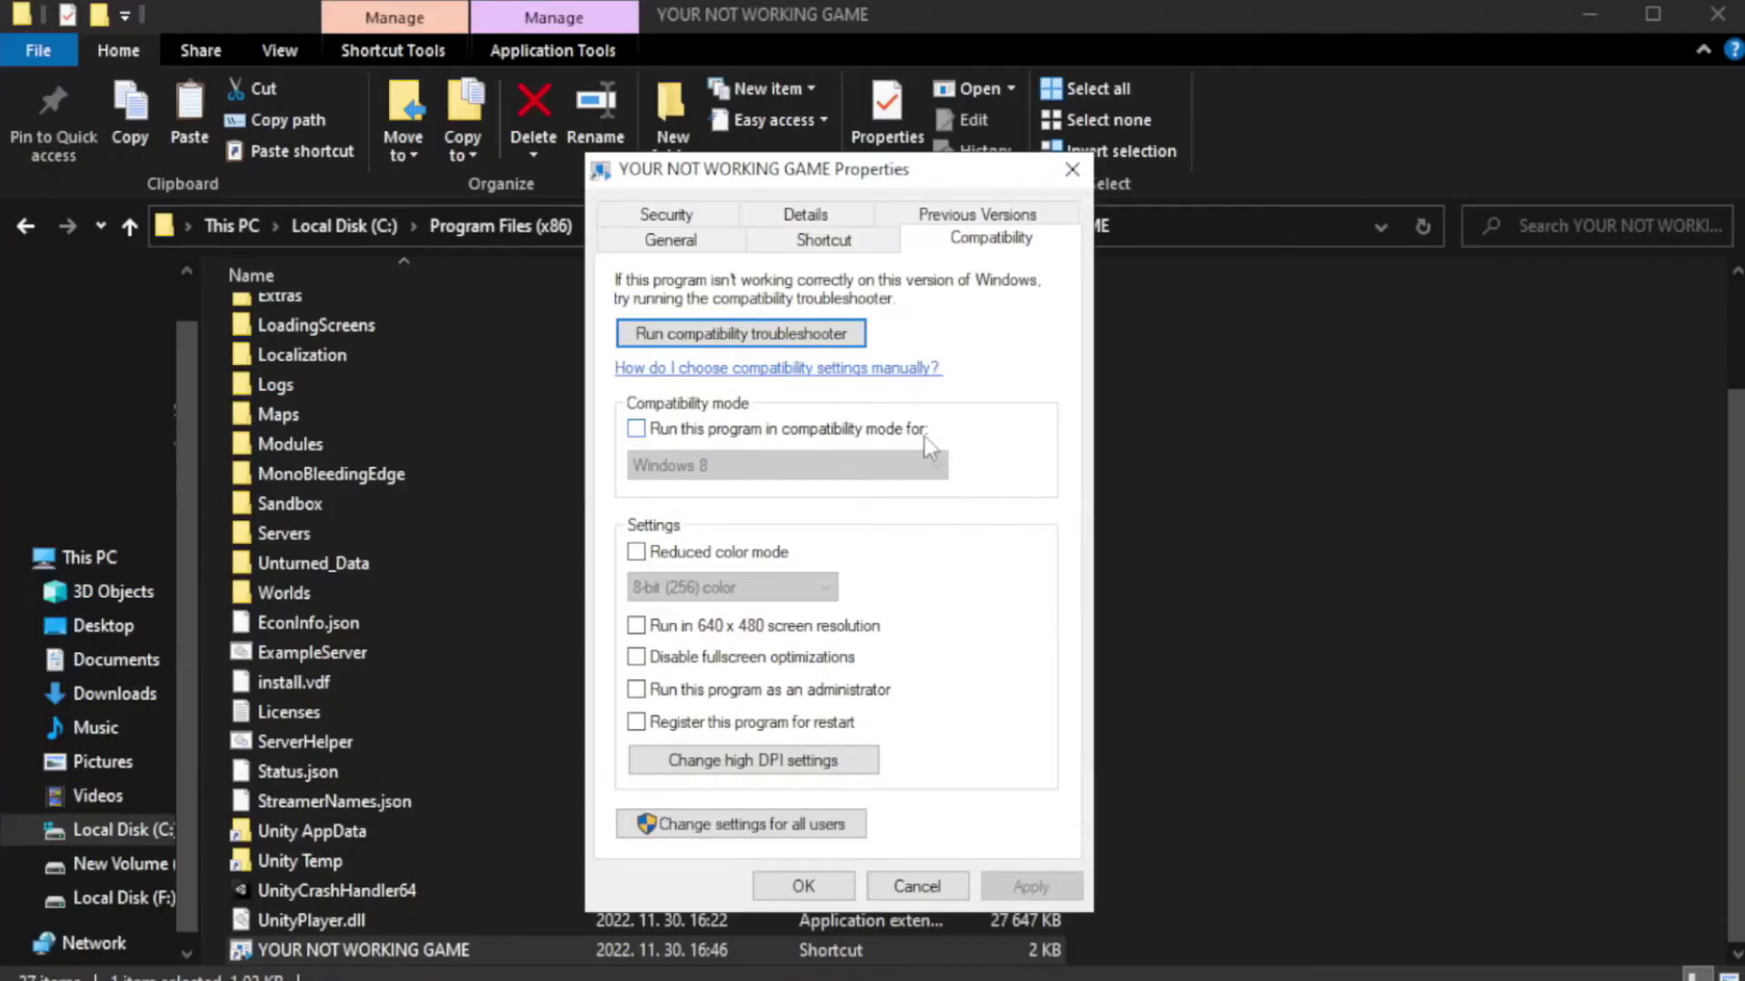
{"action": "left_click", "coordinate": [690, 428]}
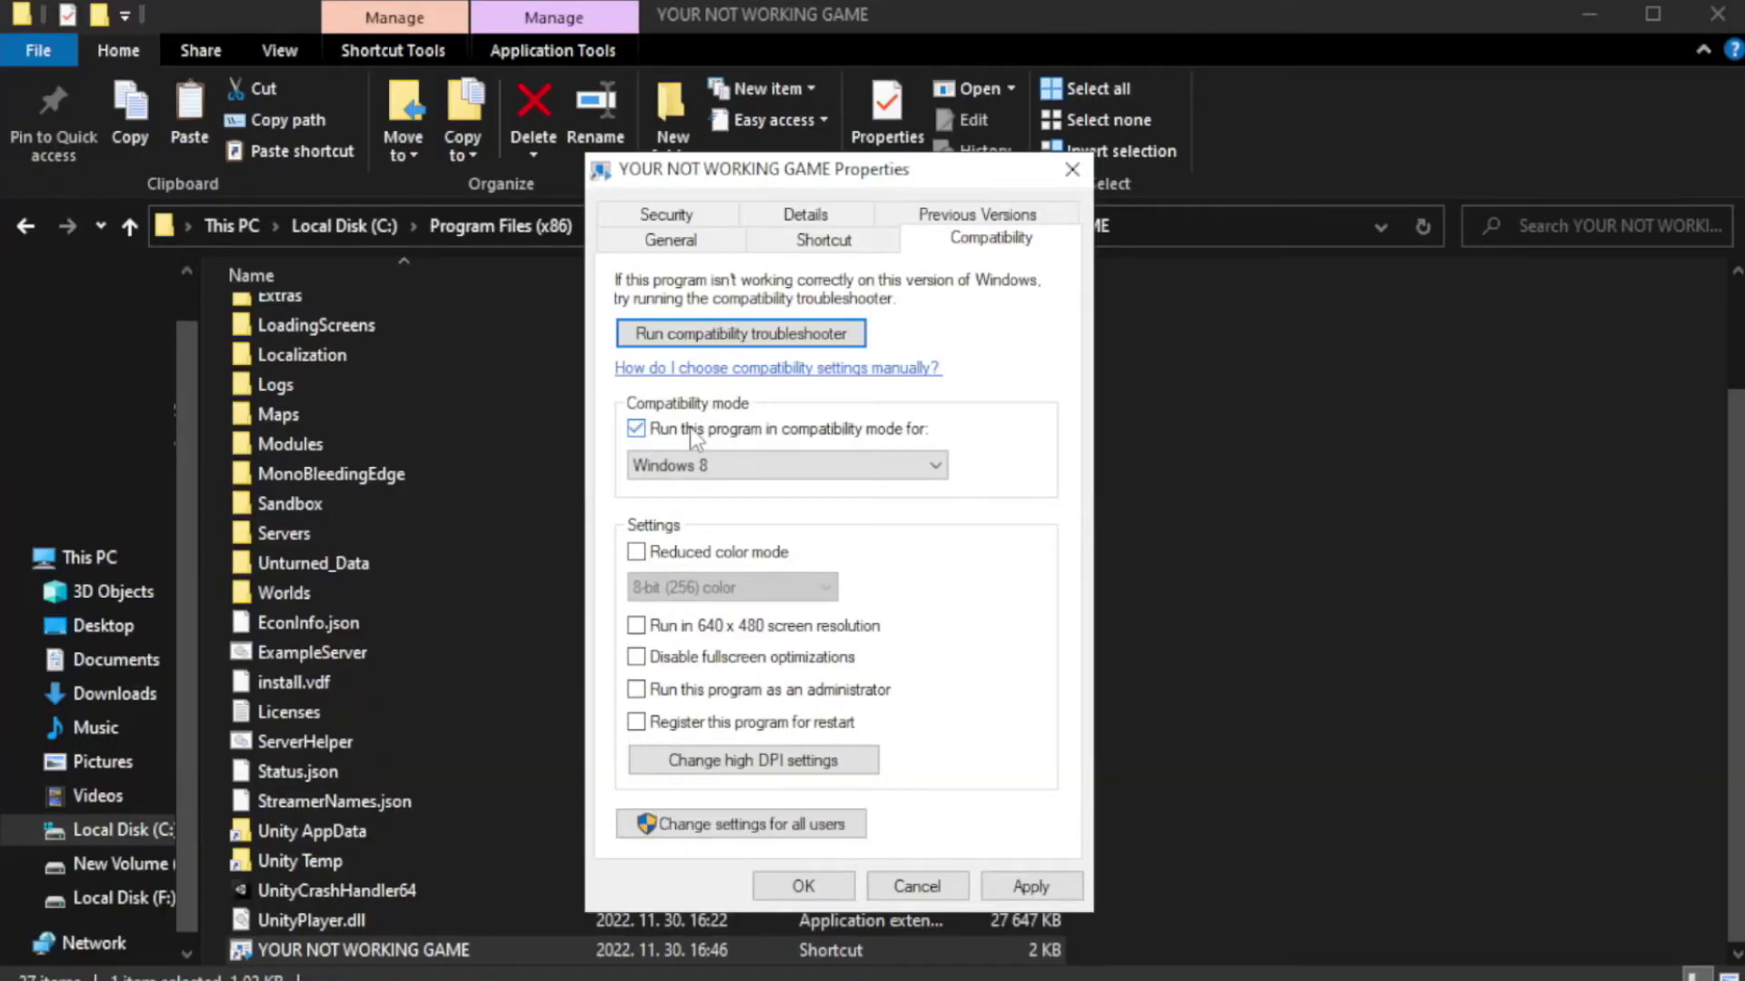
{"action": "left_click", "coordinate": [769, 463]}
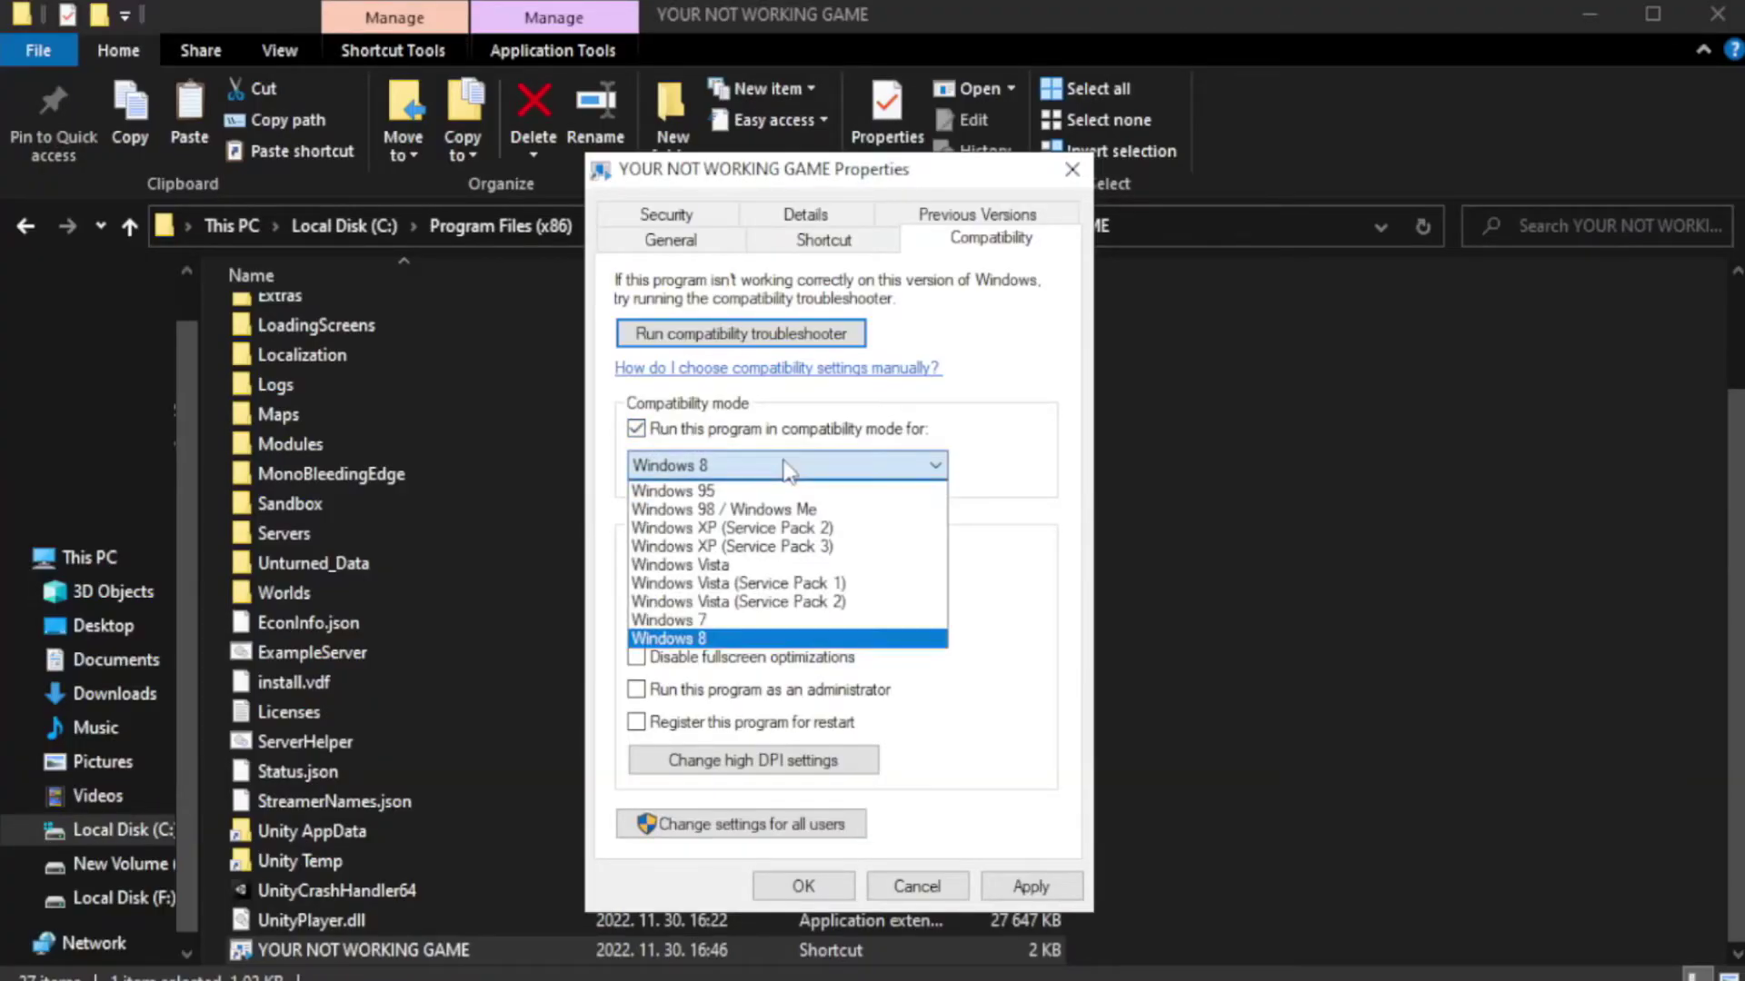
{"action": "left_click", "coordinate": [738, 639]}
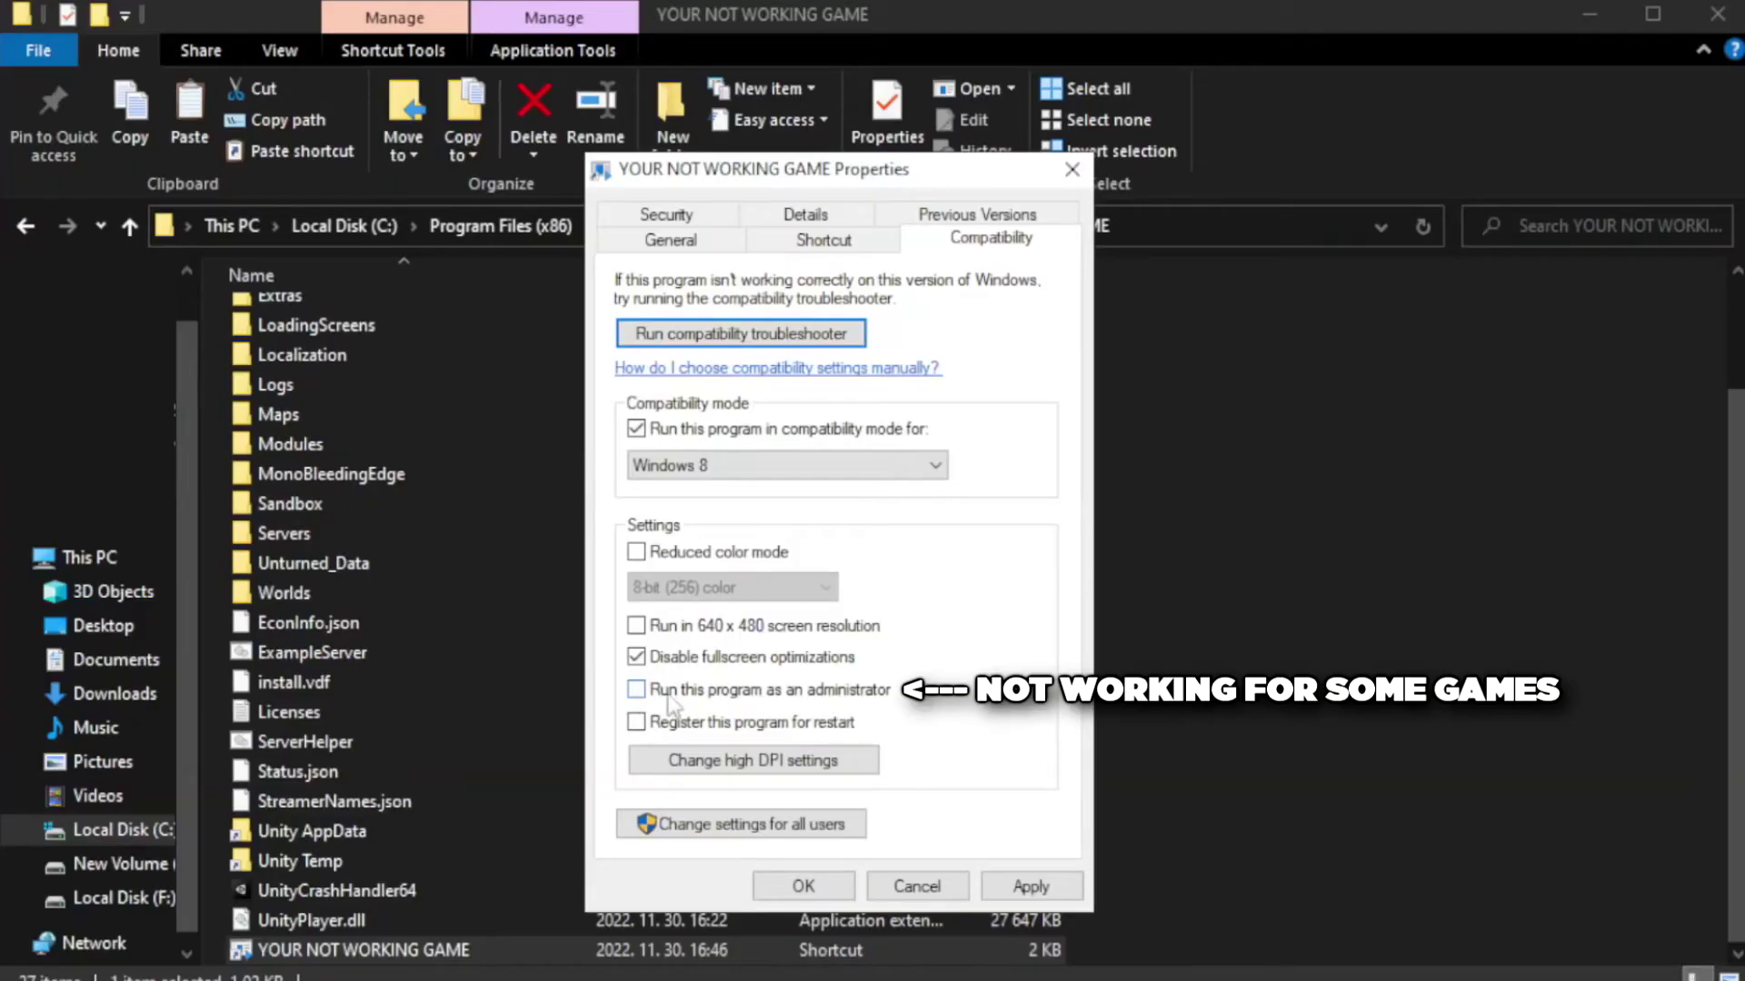
{"action": "left_click", "coordinate": [685, 702]}
{"action": "left_click", "coordinate": [1027, 888]}
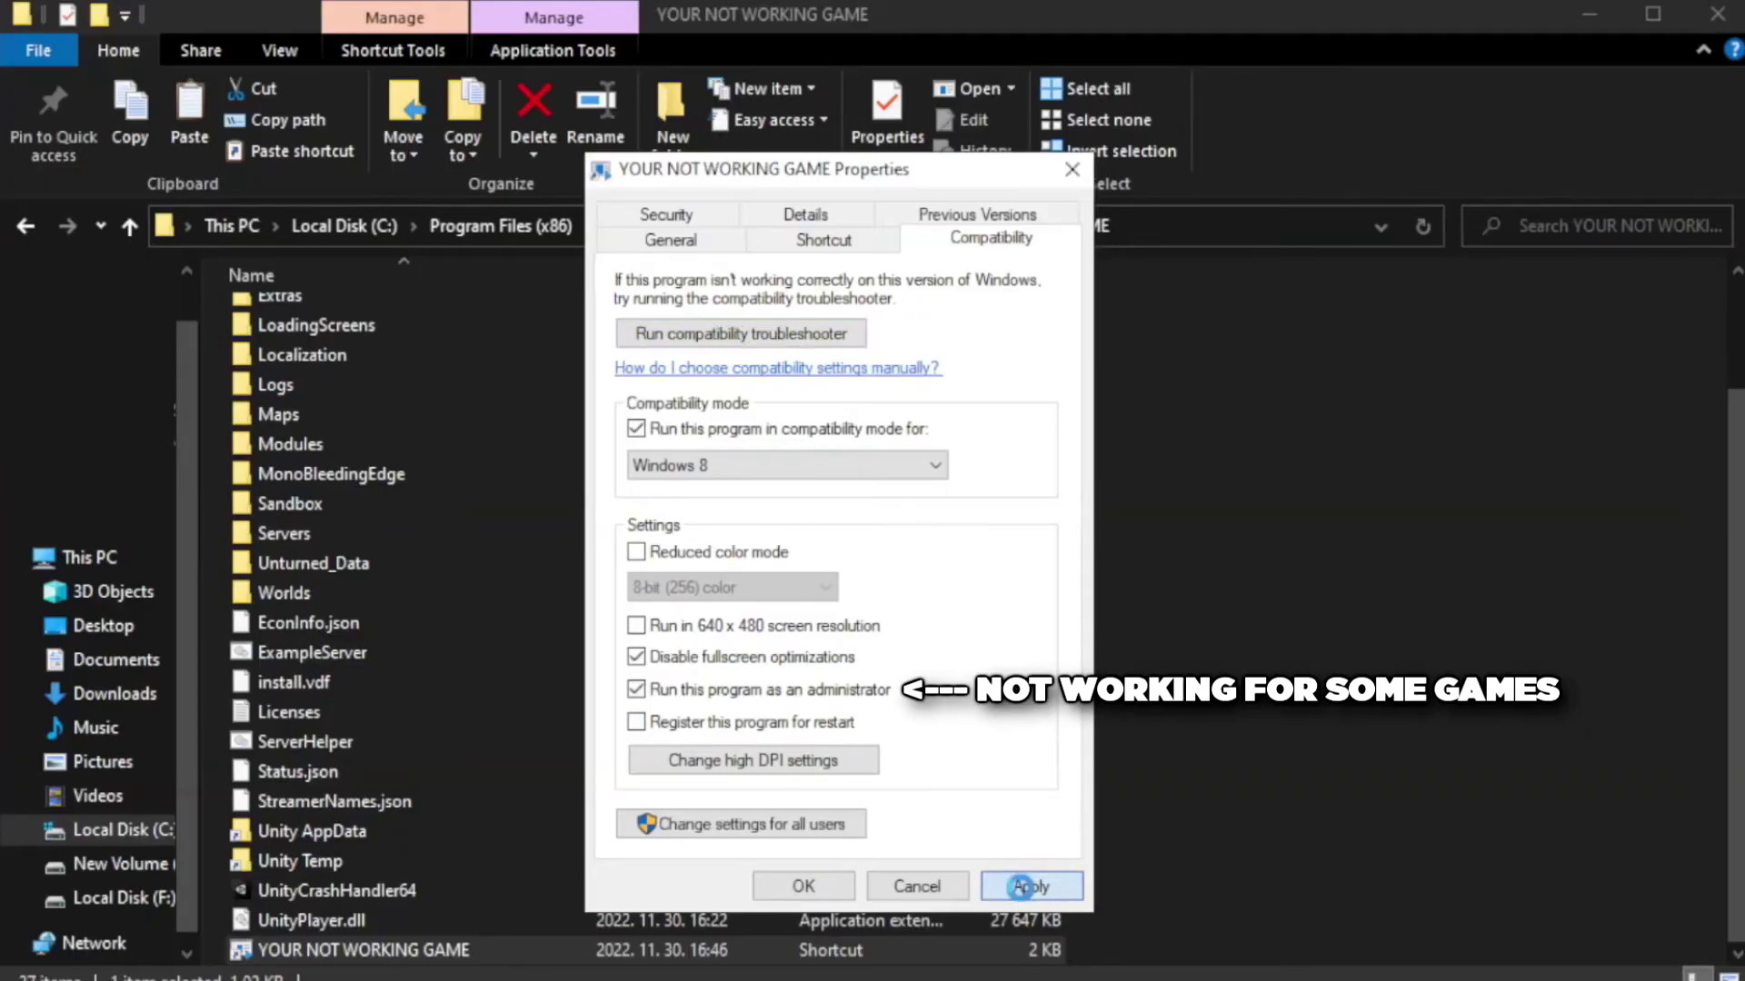
{"action": "left_click", "coordinate": [801, 891]}
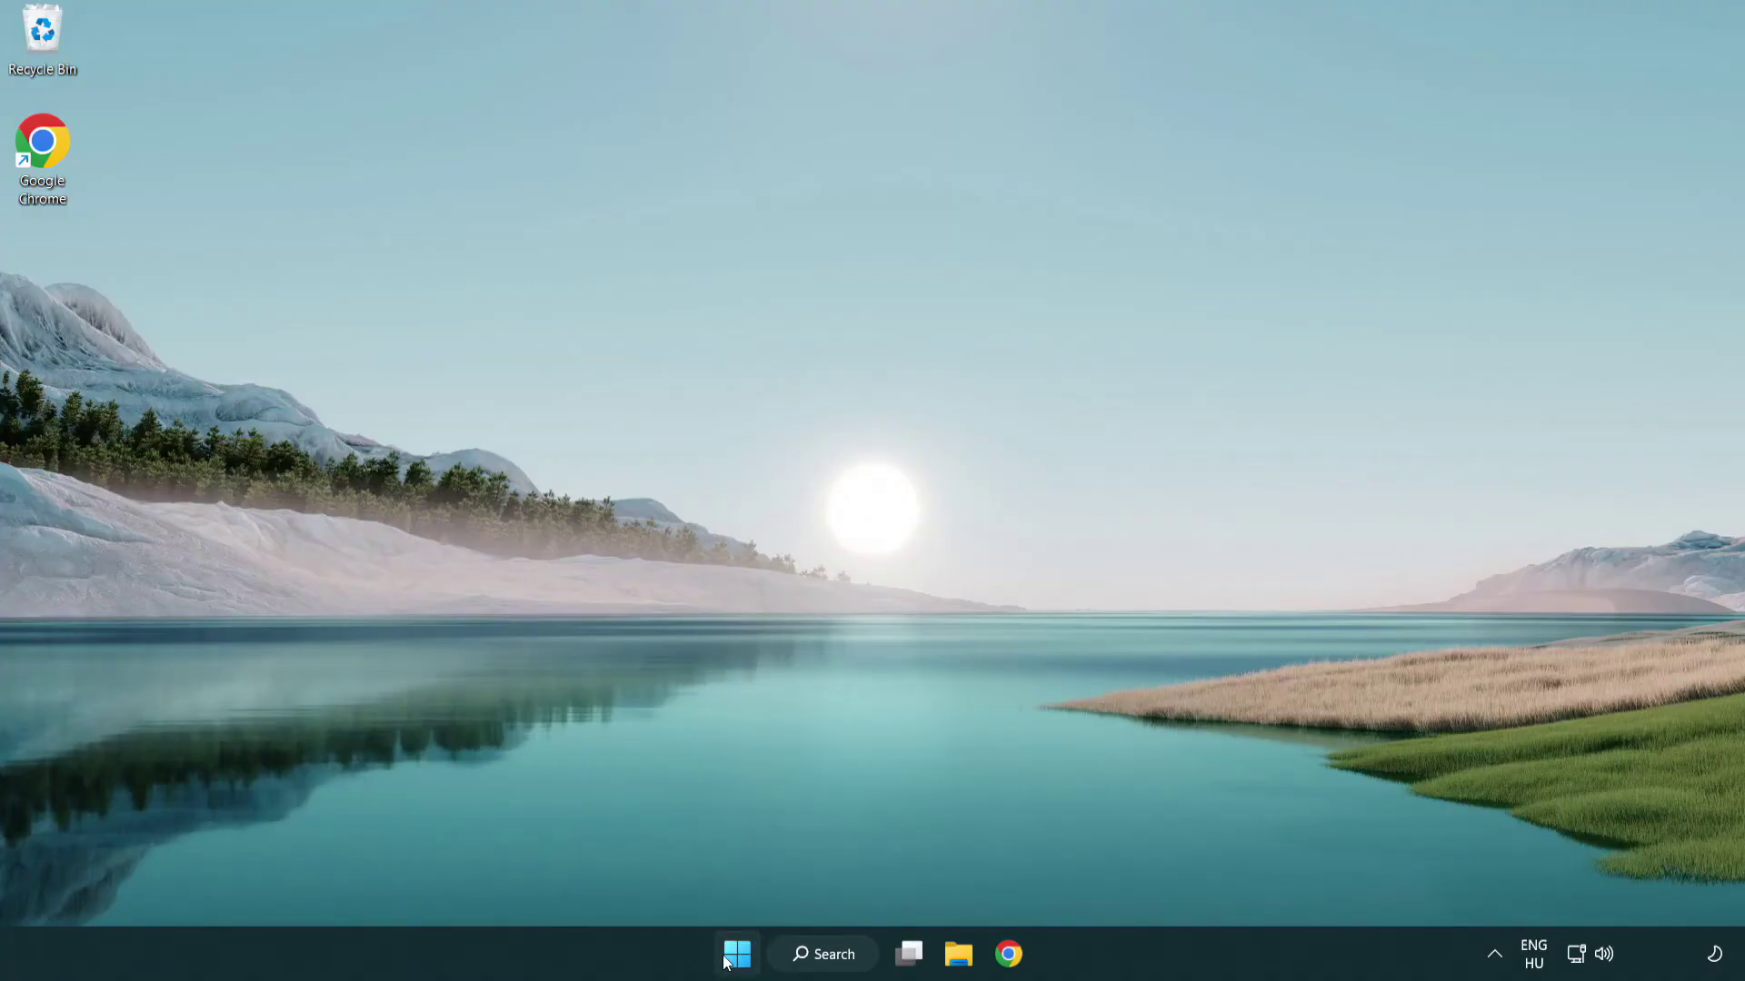
- Launch Task Manager from the Win+X quick-link menu
{"action": "right_click", "coordinate": [738, 960]}
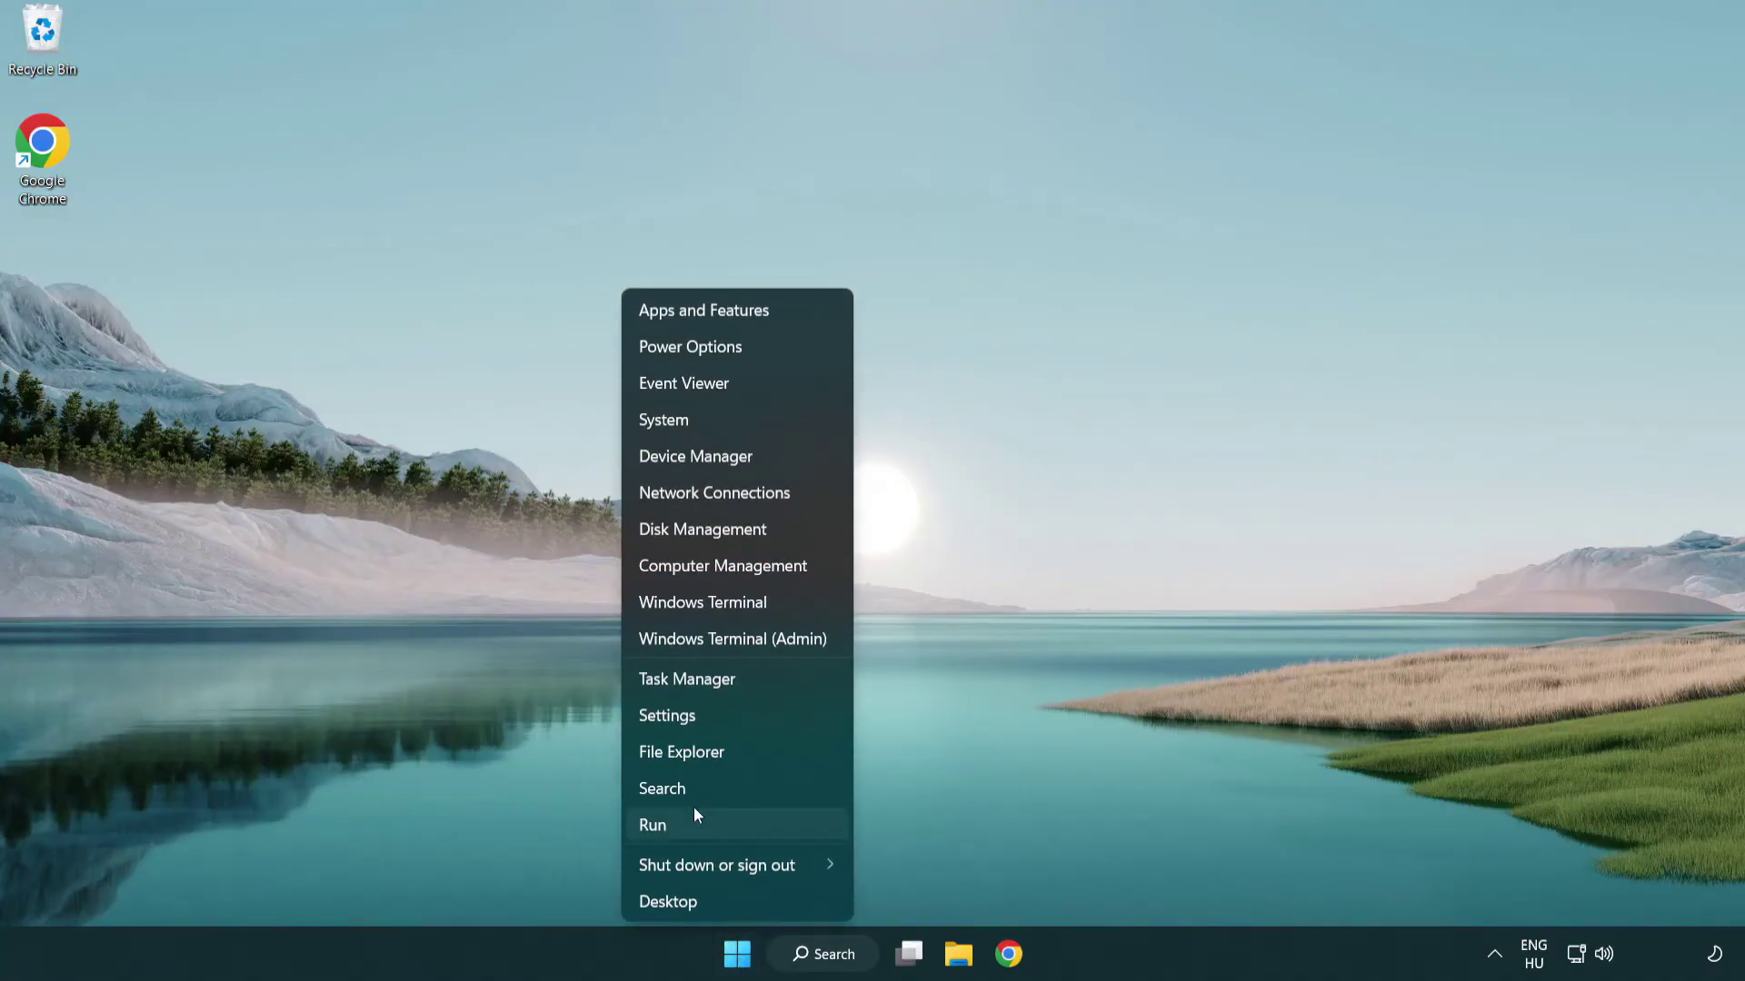
{"action": "left_click", "coordinate": [771, 684]}
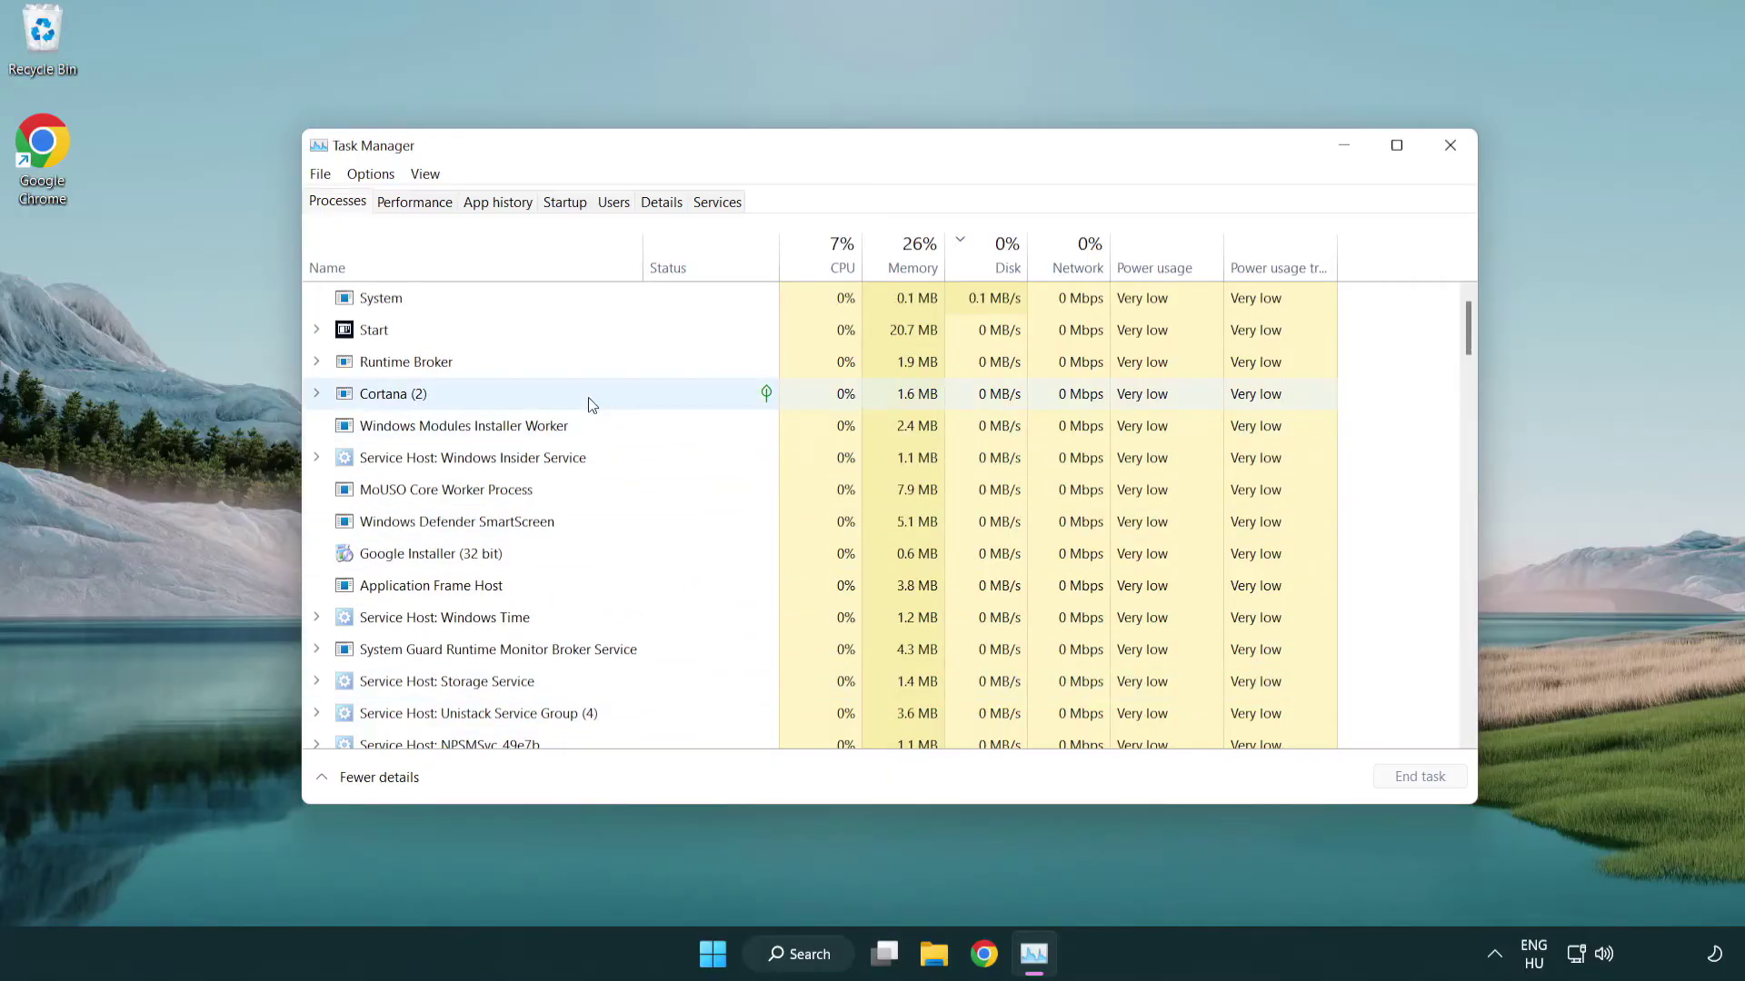
- Disable Terminal, Phone Link, Cortana and Windows Security notifications as startup apps, then close Task Manager
{"action": "left_click", "coordinate": [566, 201]}
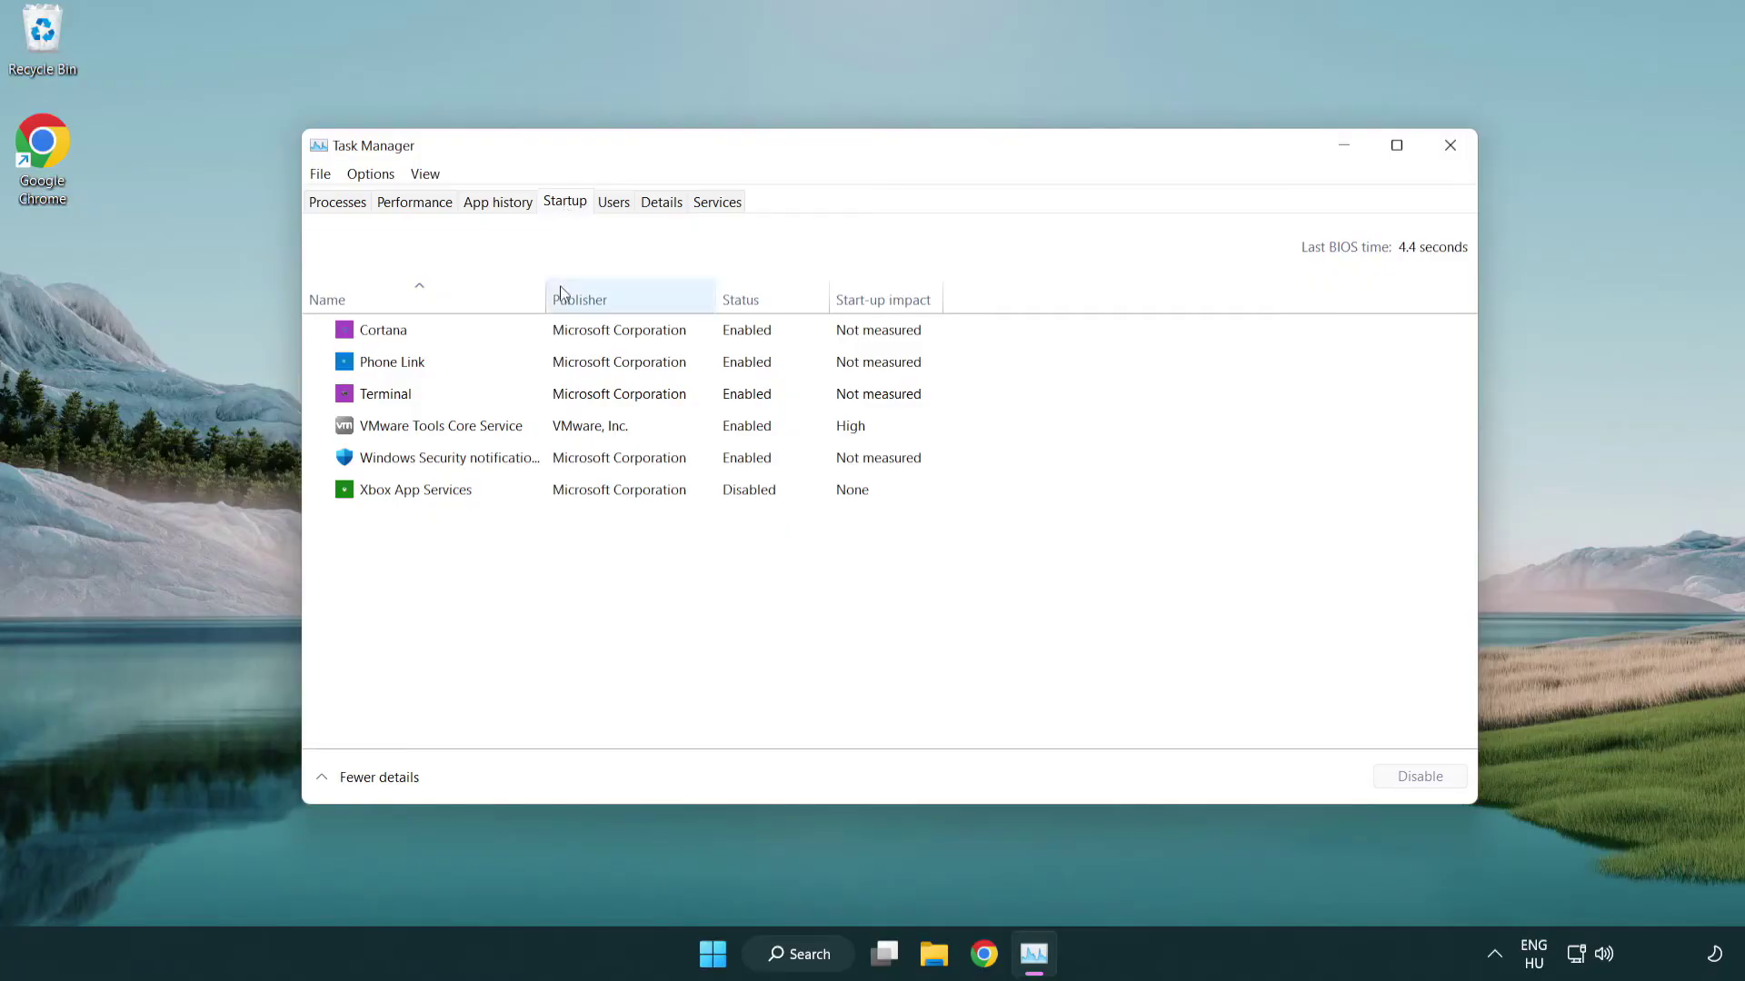
{"action": "left_click", "coordinate": [571, 393]}
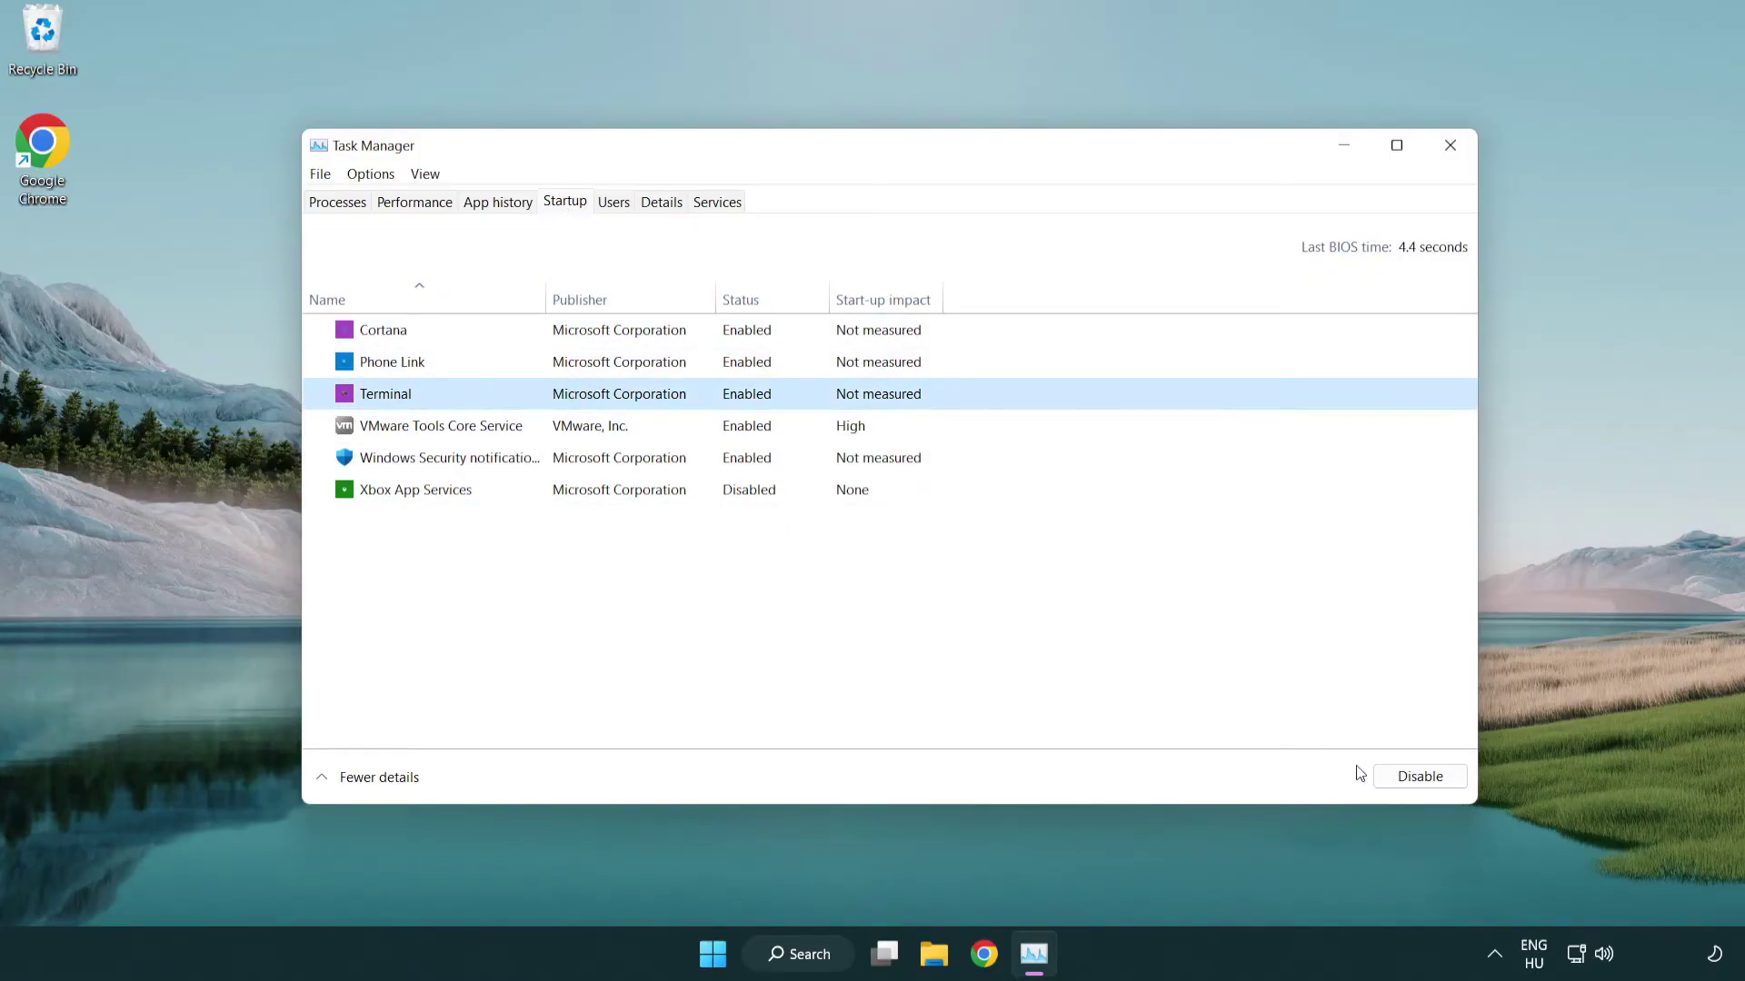
{"action": "left_click", "coordinate": [1404, 777]}
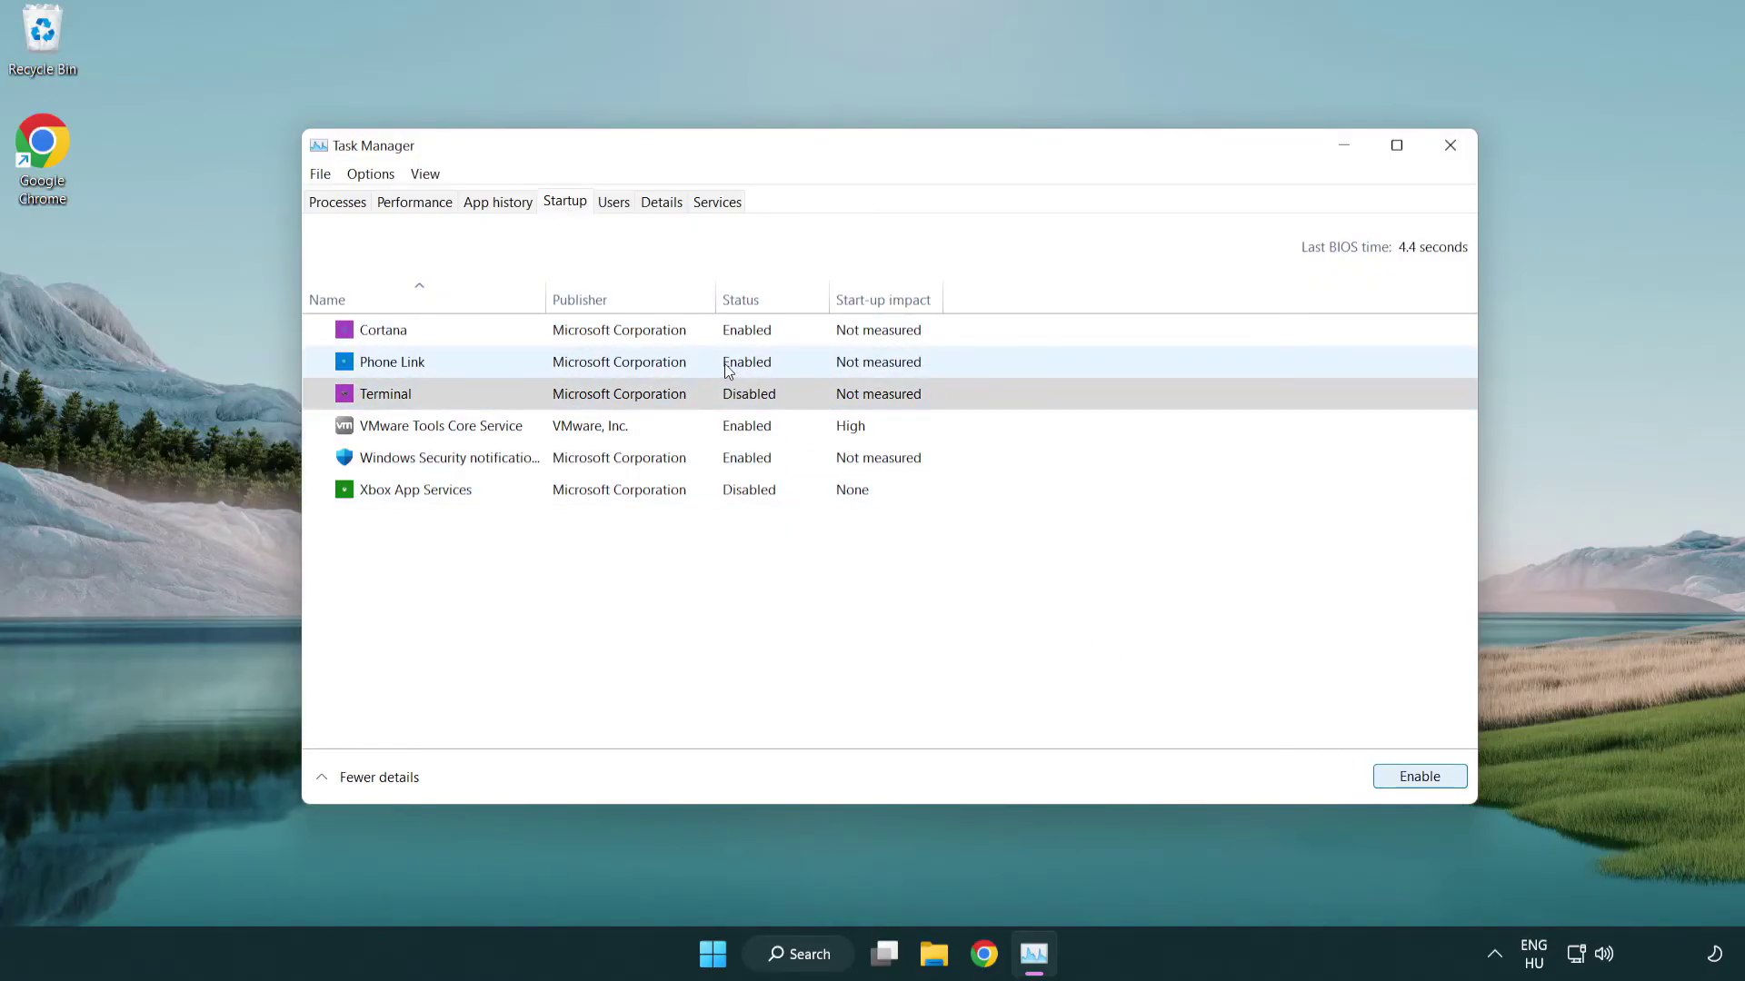
{"action": "left_click", "coordinate": [724, 368]}
{"action": "left_click", "coordinate": [1419, 779]}
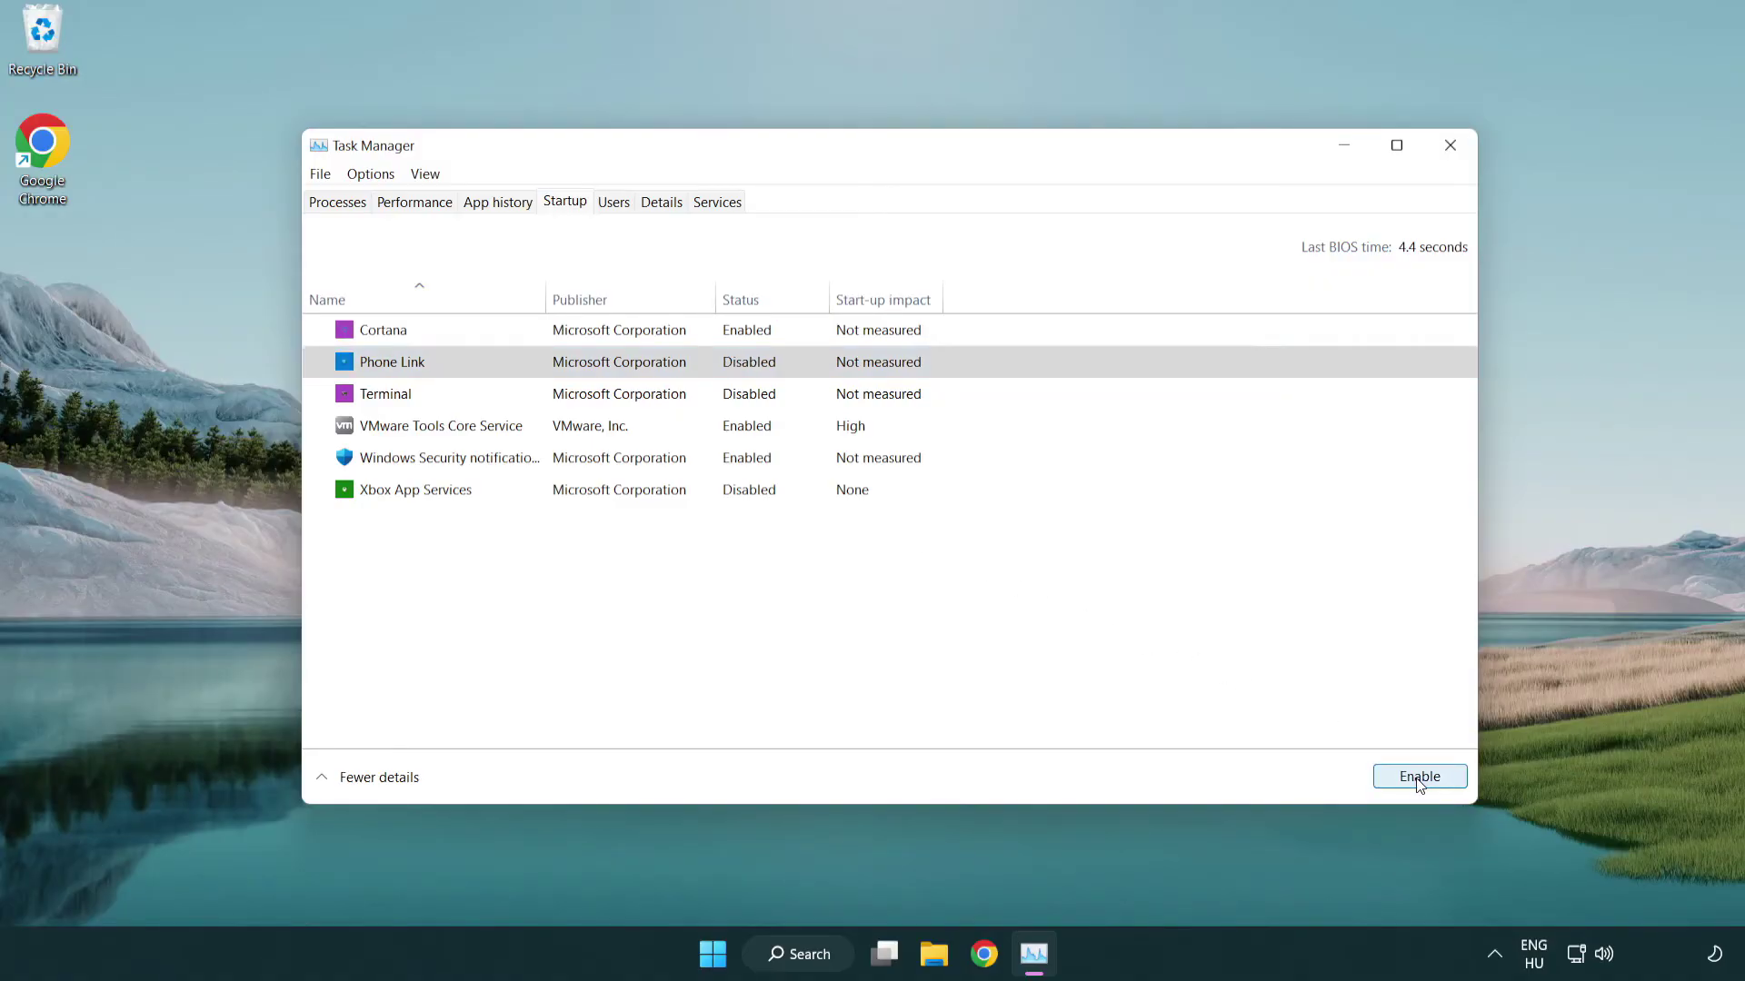
{"action": "left_click", "coordinate": [623, 340]}
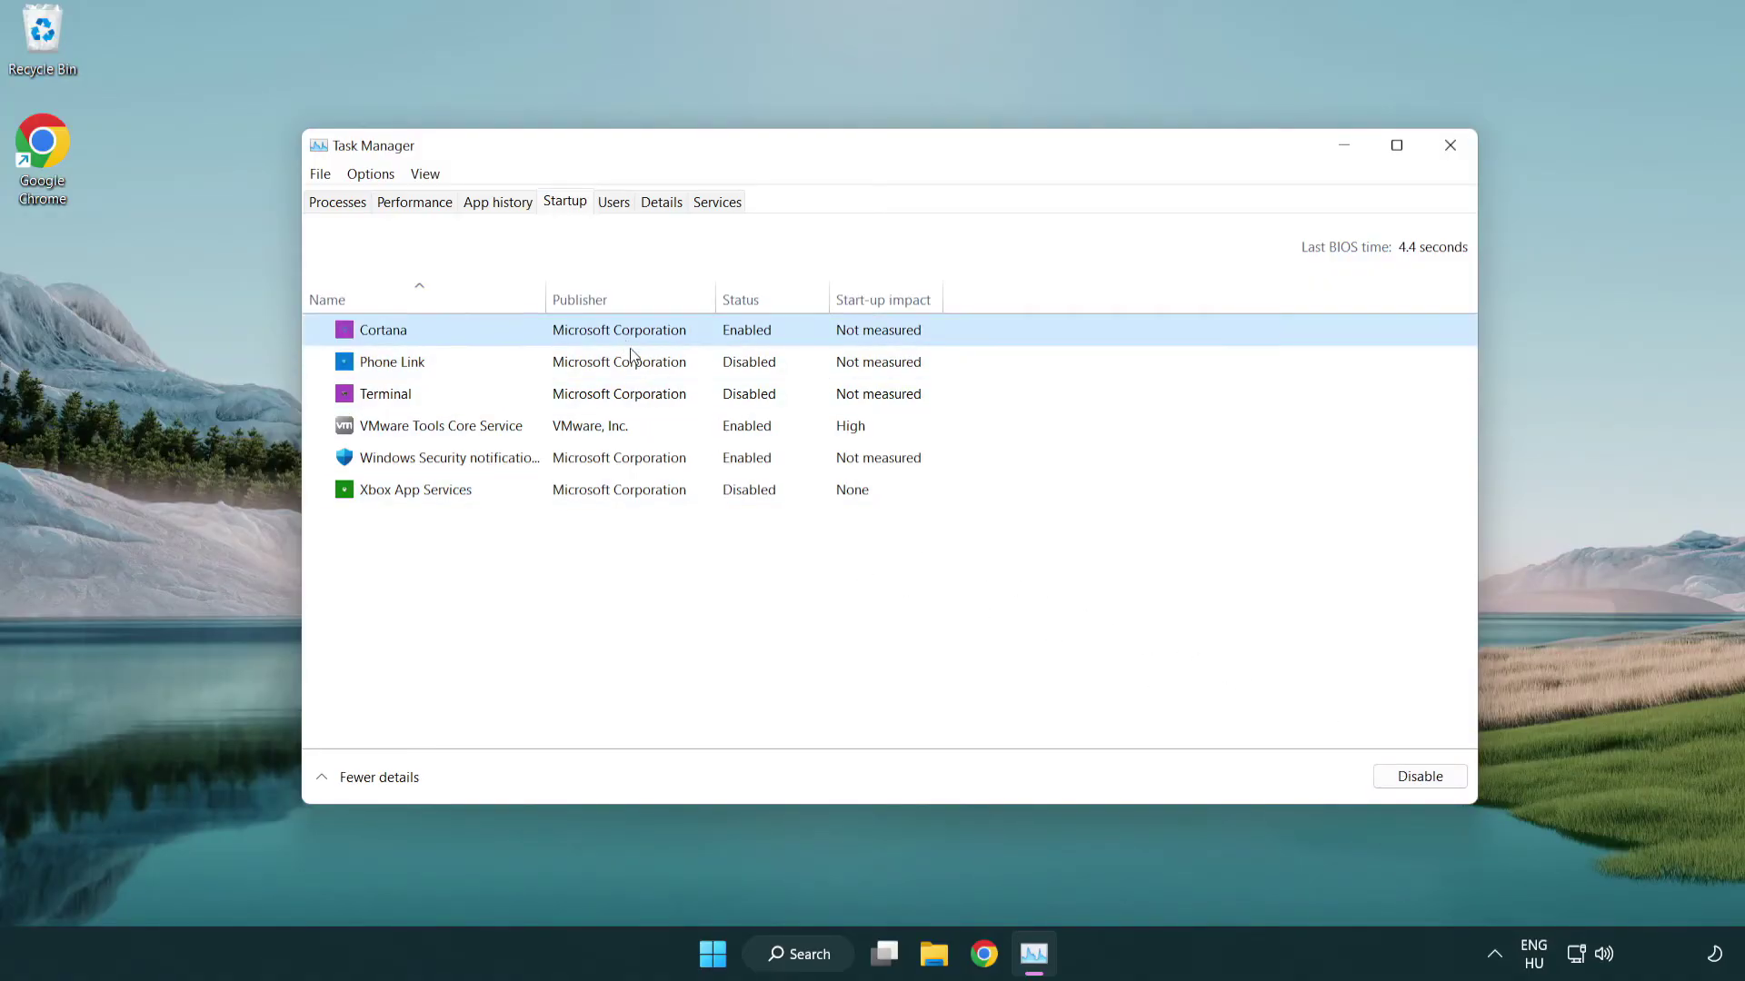
{"action": "left_click", "coordinate": [1417, 776]}
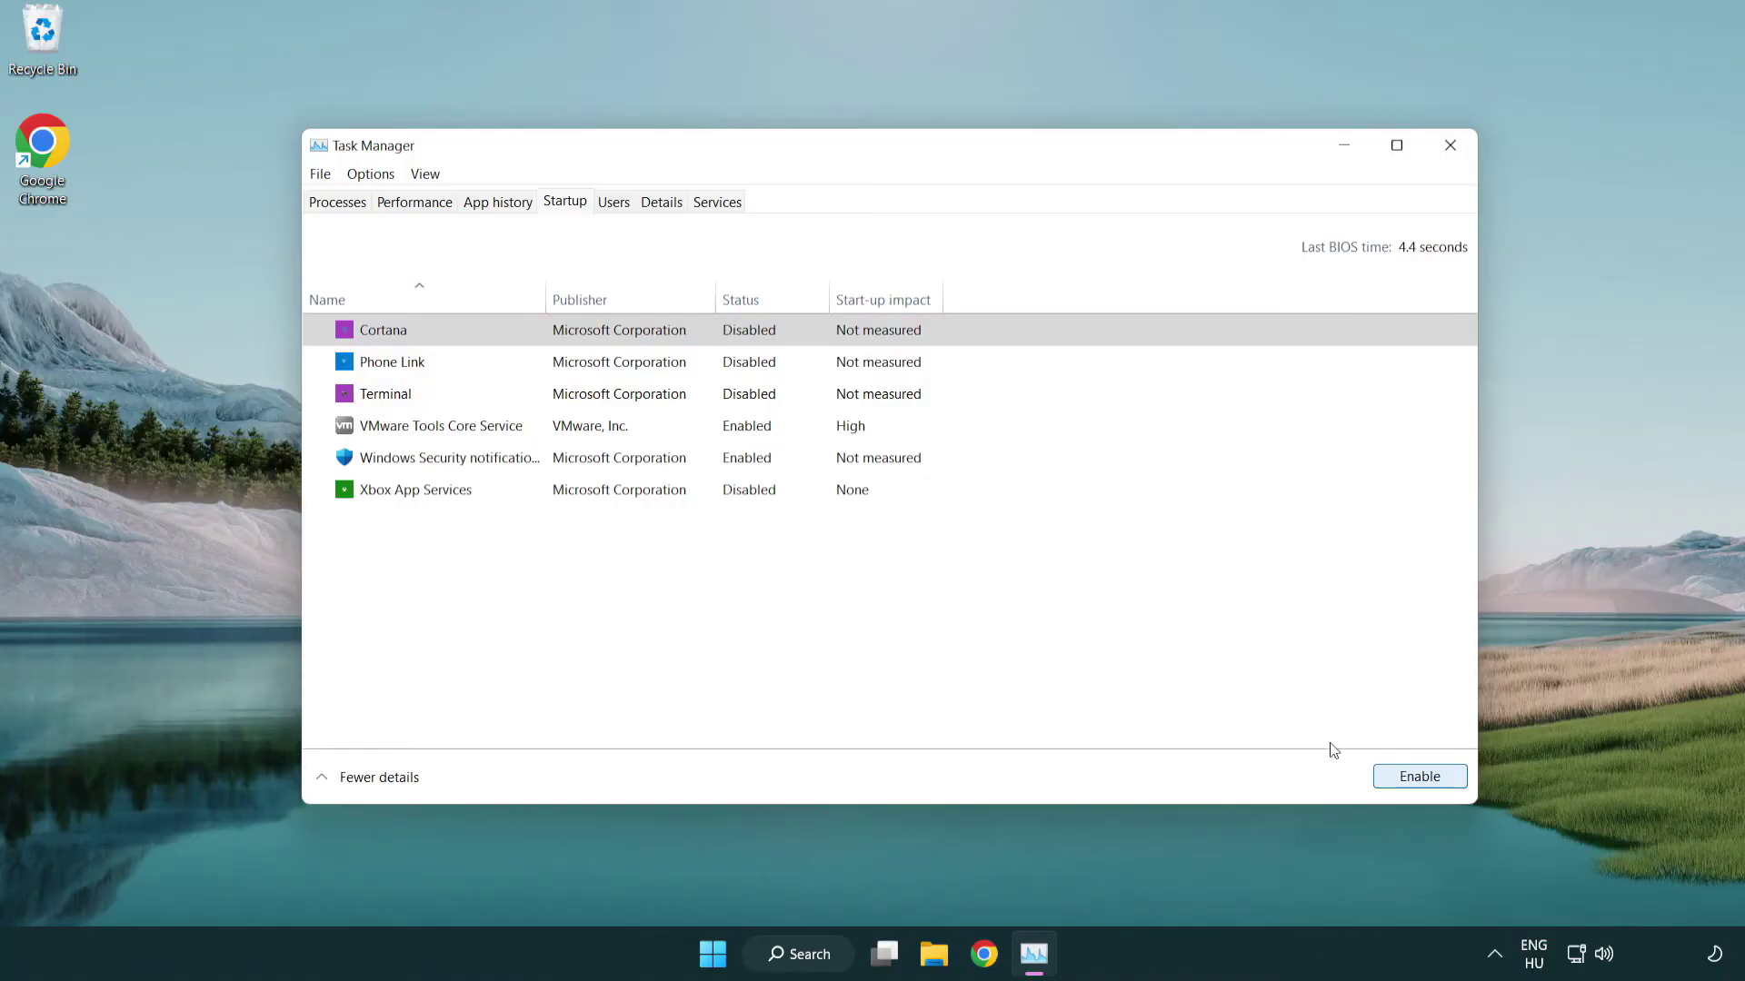
{"action": "left_click", "coordinate": [826, 462]}
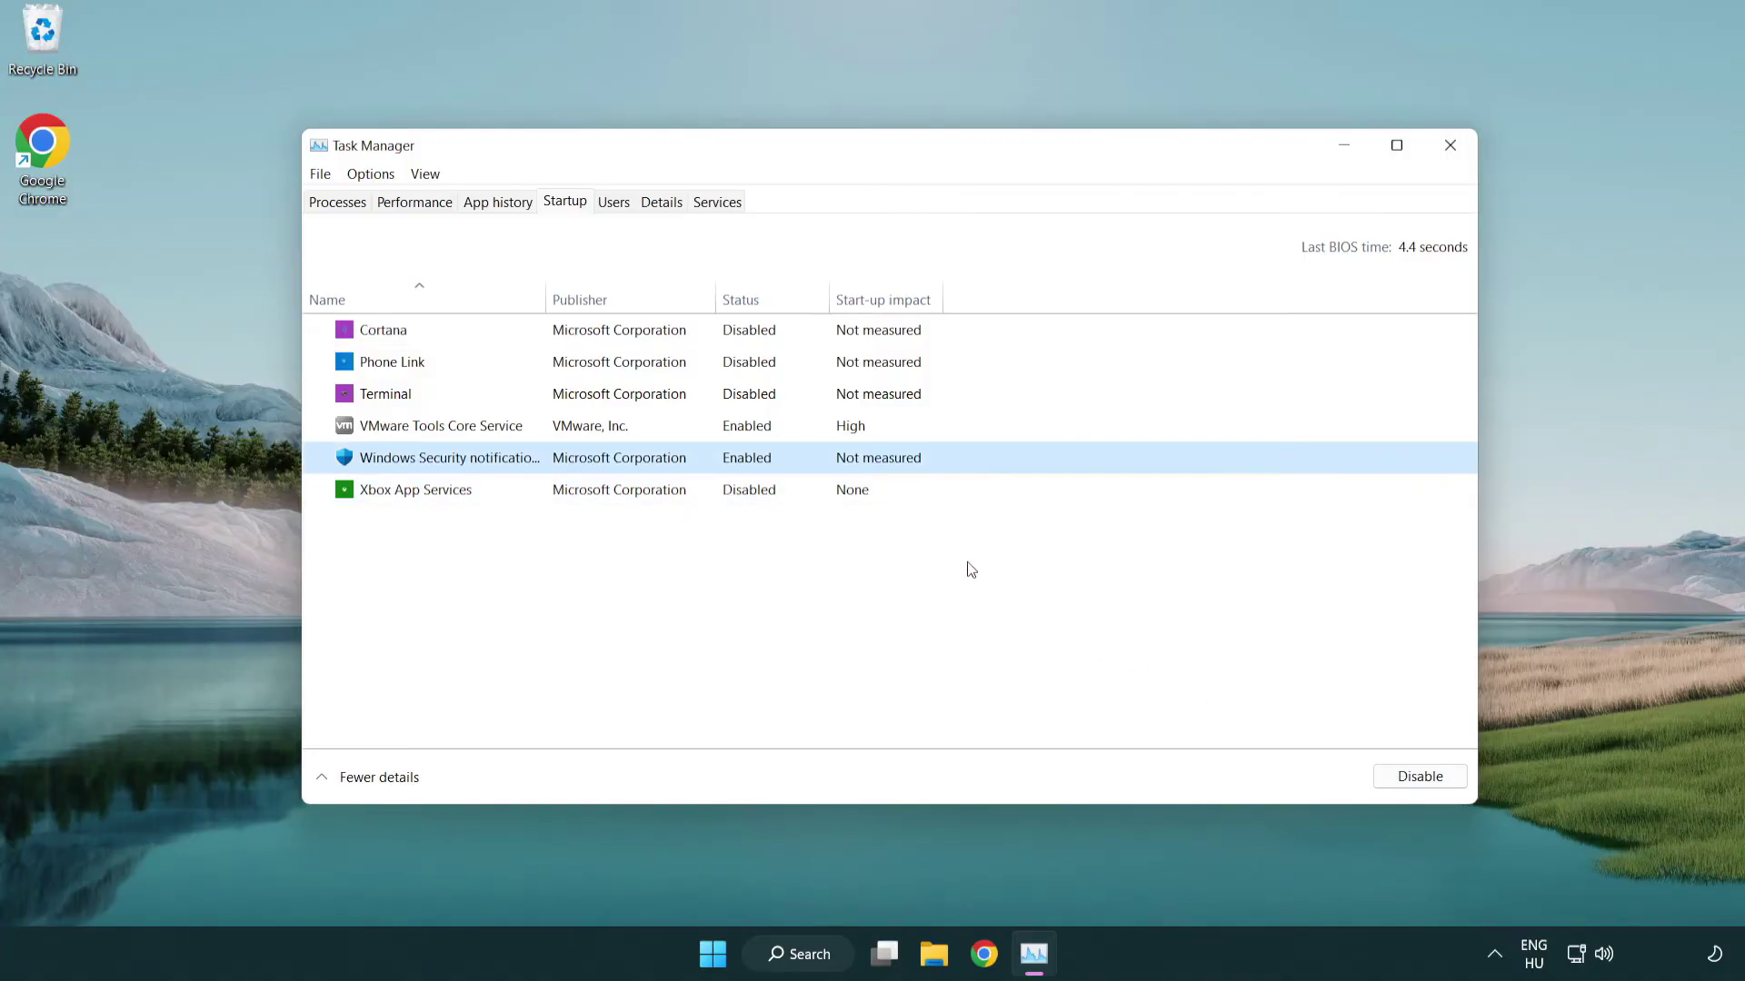
{"action": "left_click", "coordinate": [1375, 772]}
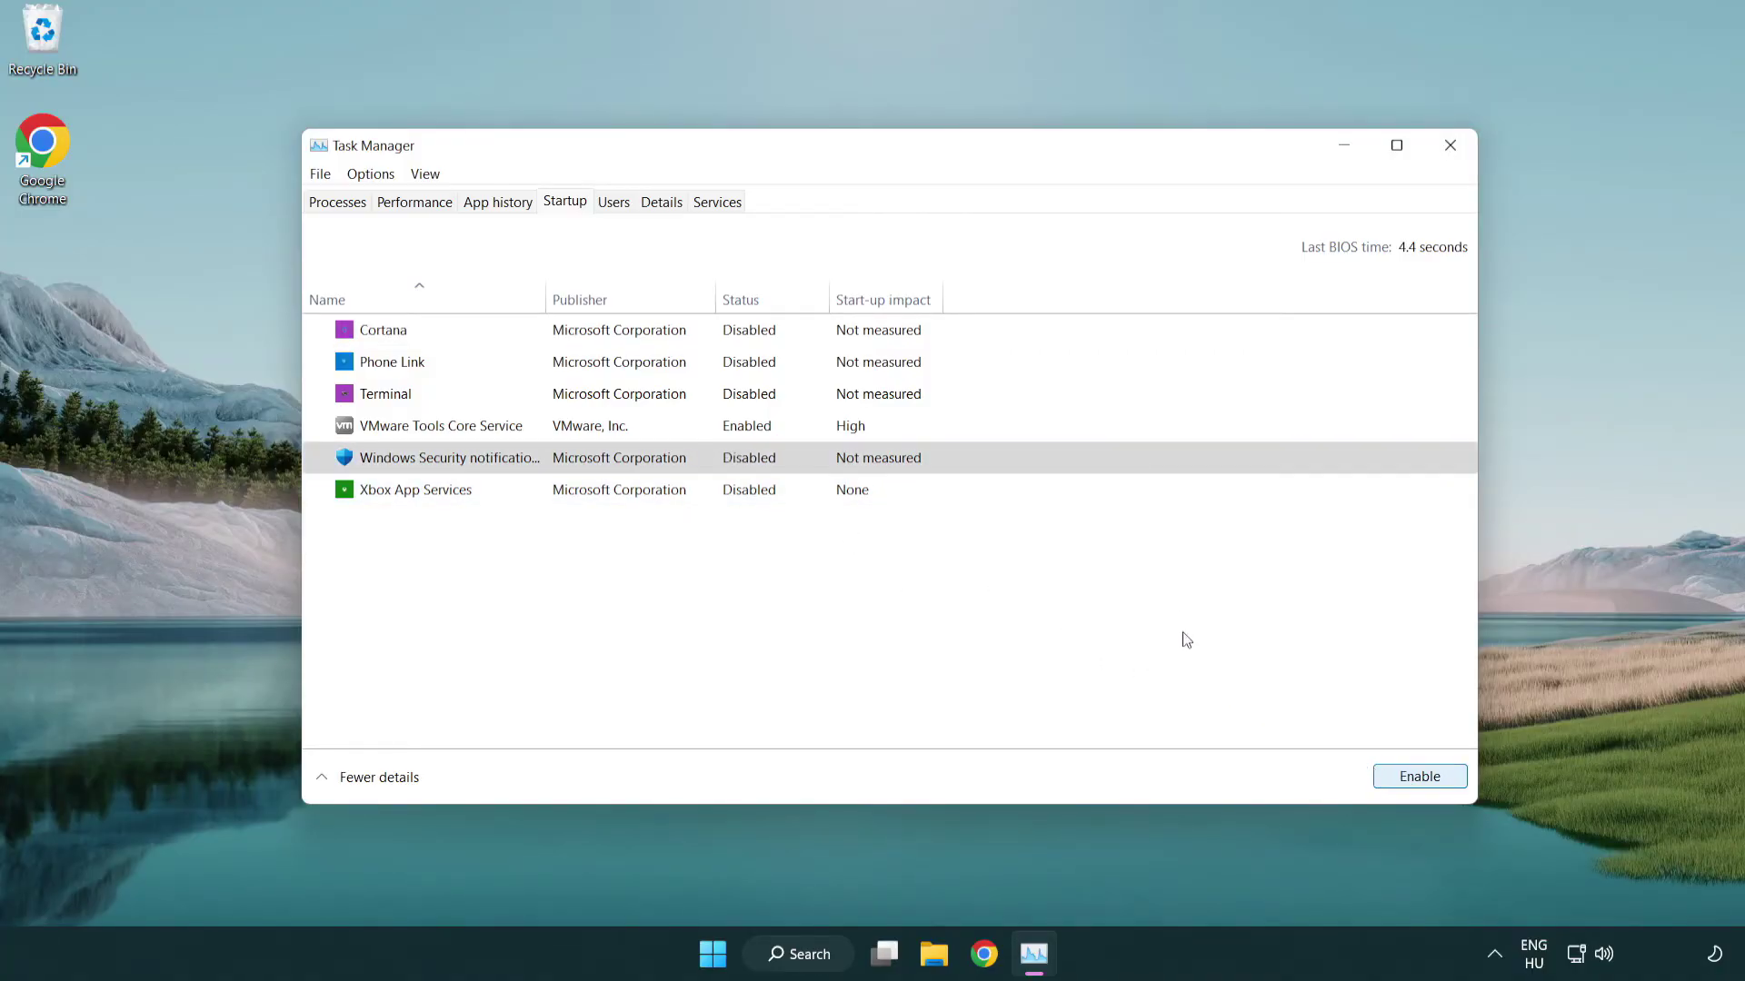
{"action": "left_click", "coordinate": [1452, 150]}
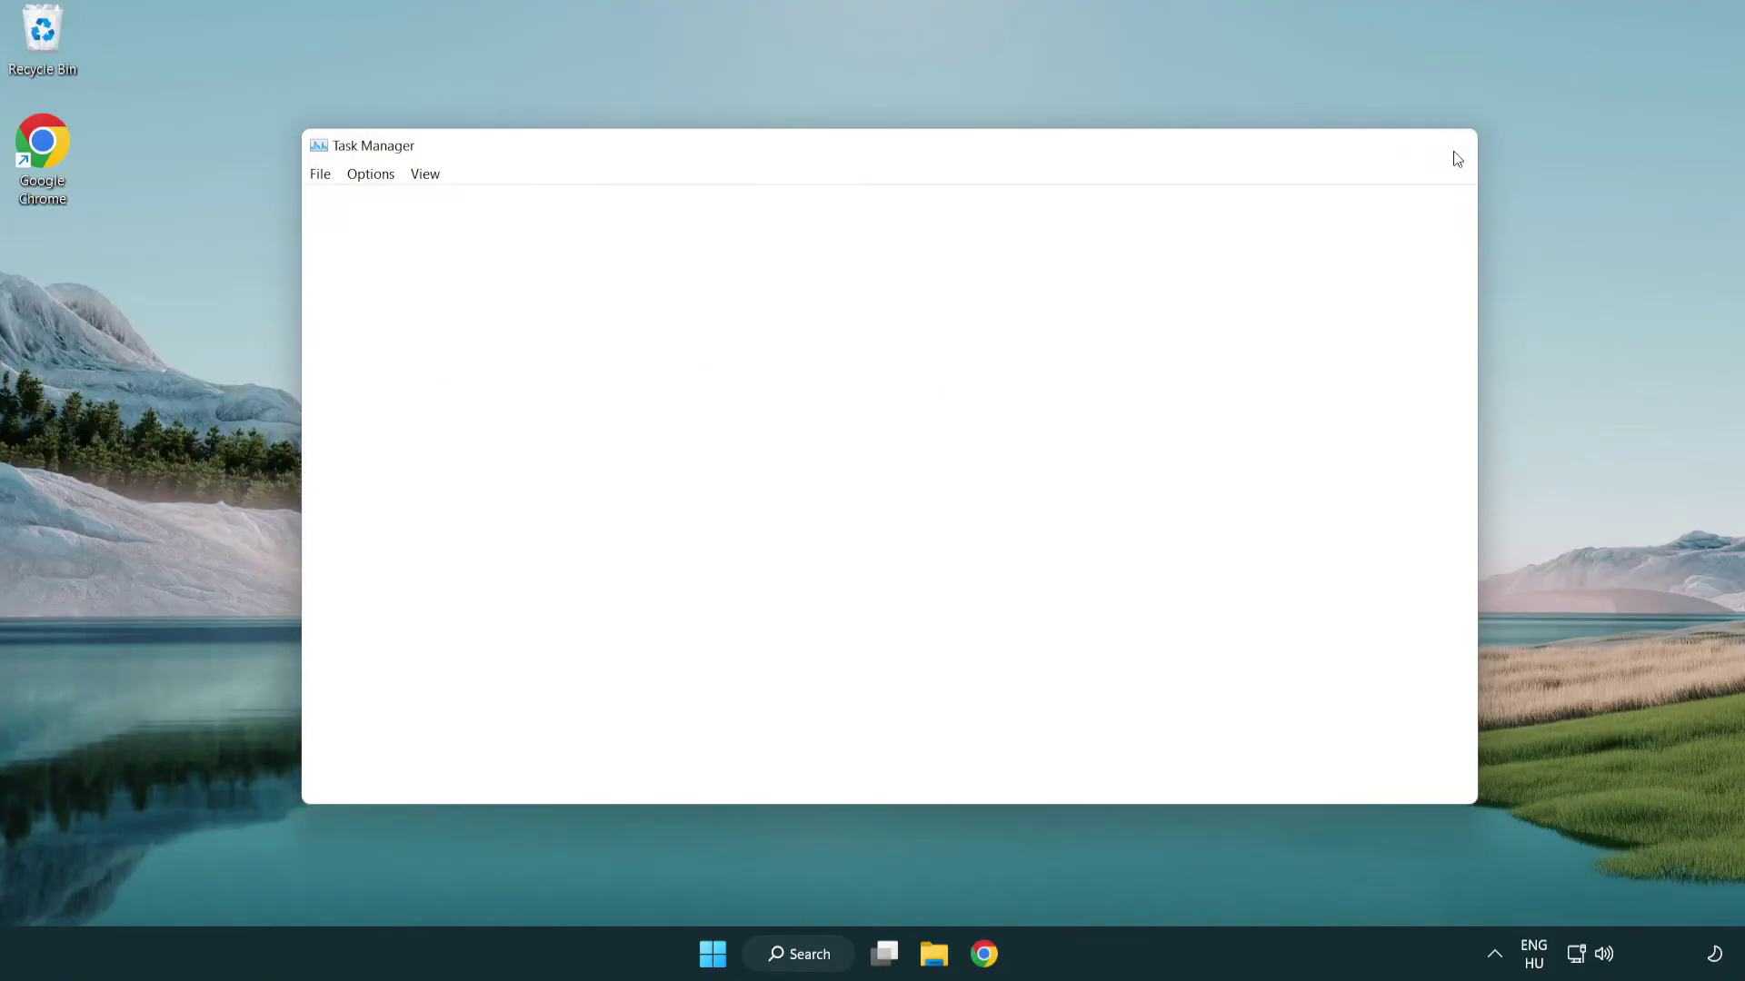
- Search for 'cmd' and launch Command Prompt as administrator
{"action": "left_click", "coordinate": [812, 953]}
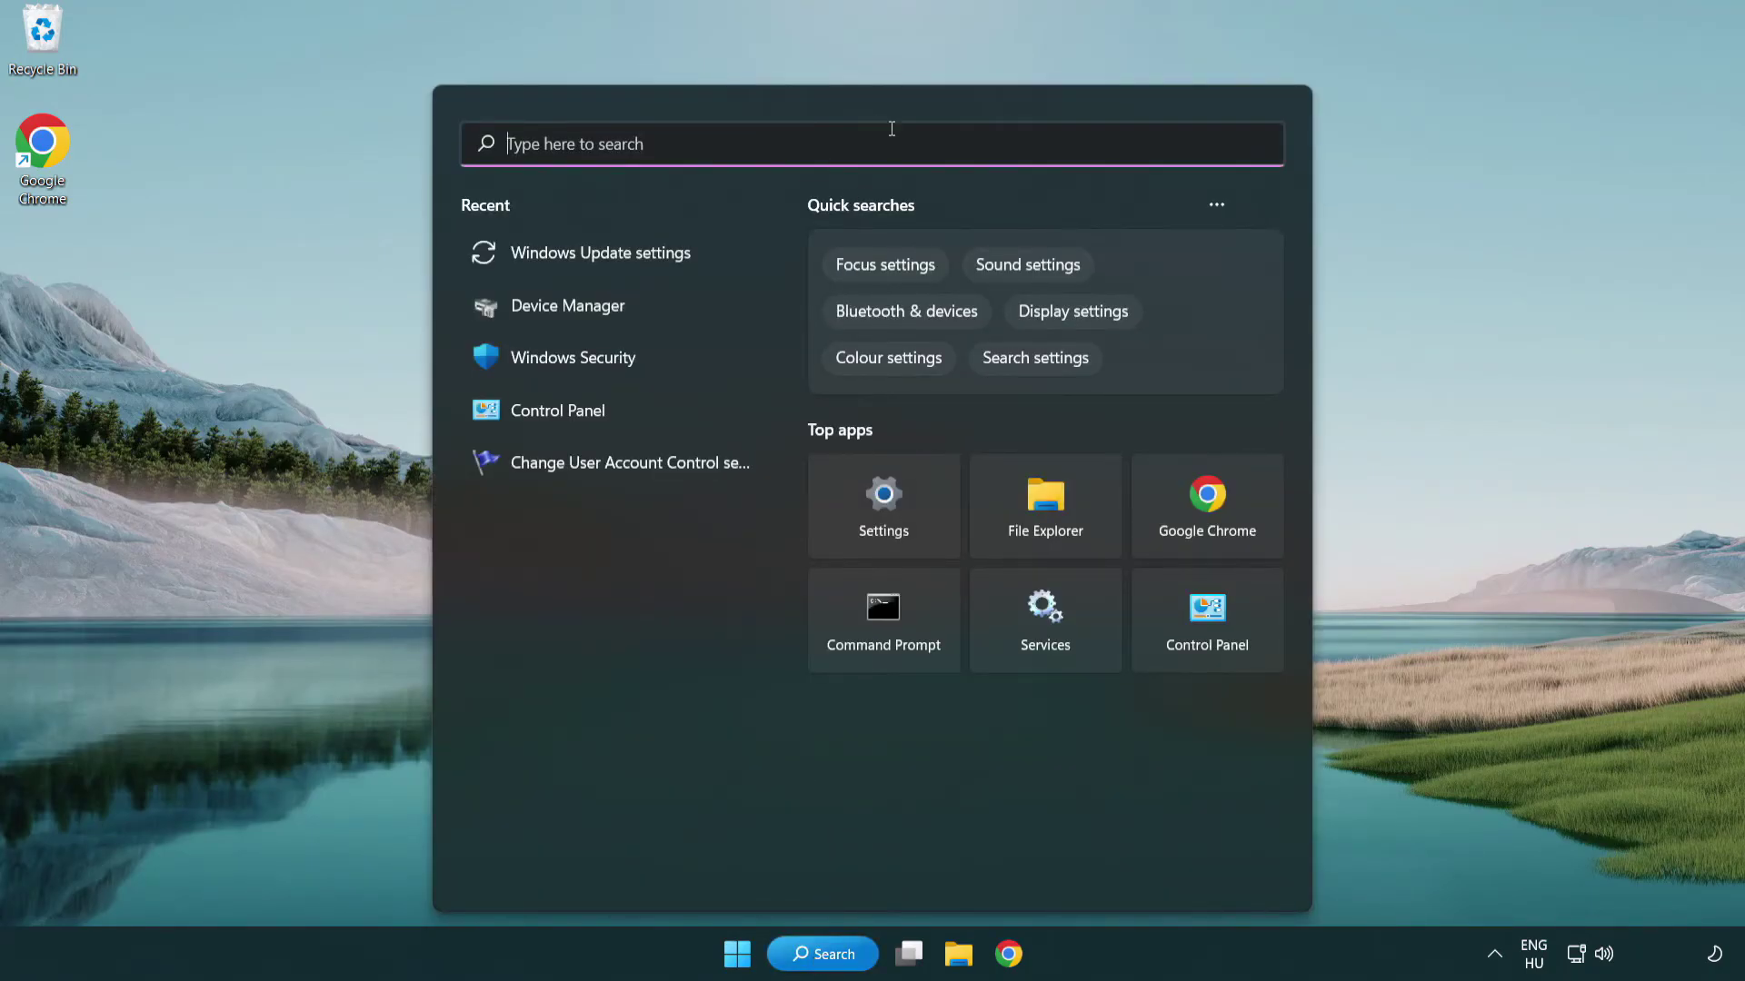
{"action": "type", "text": "cmd"}
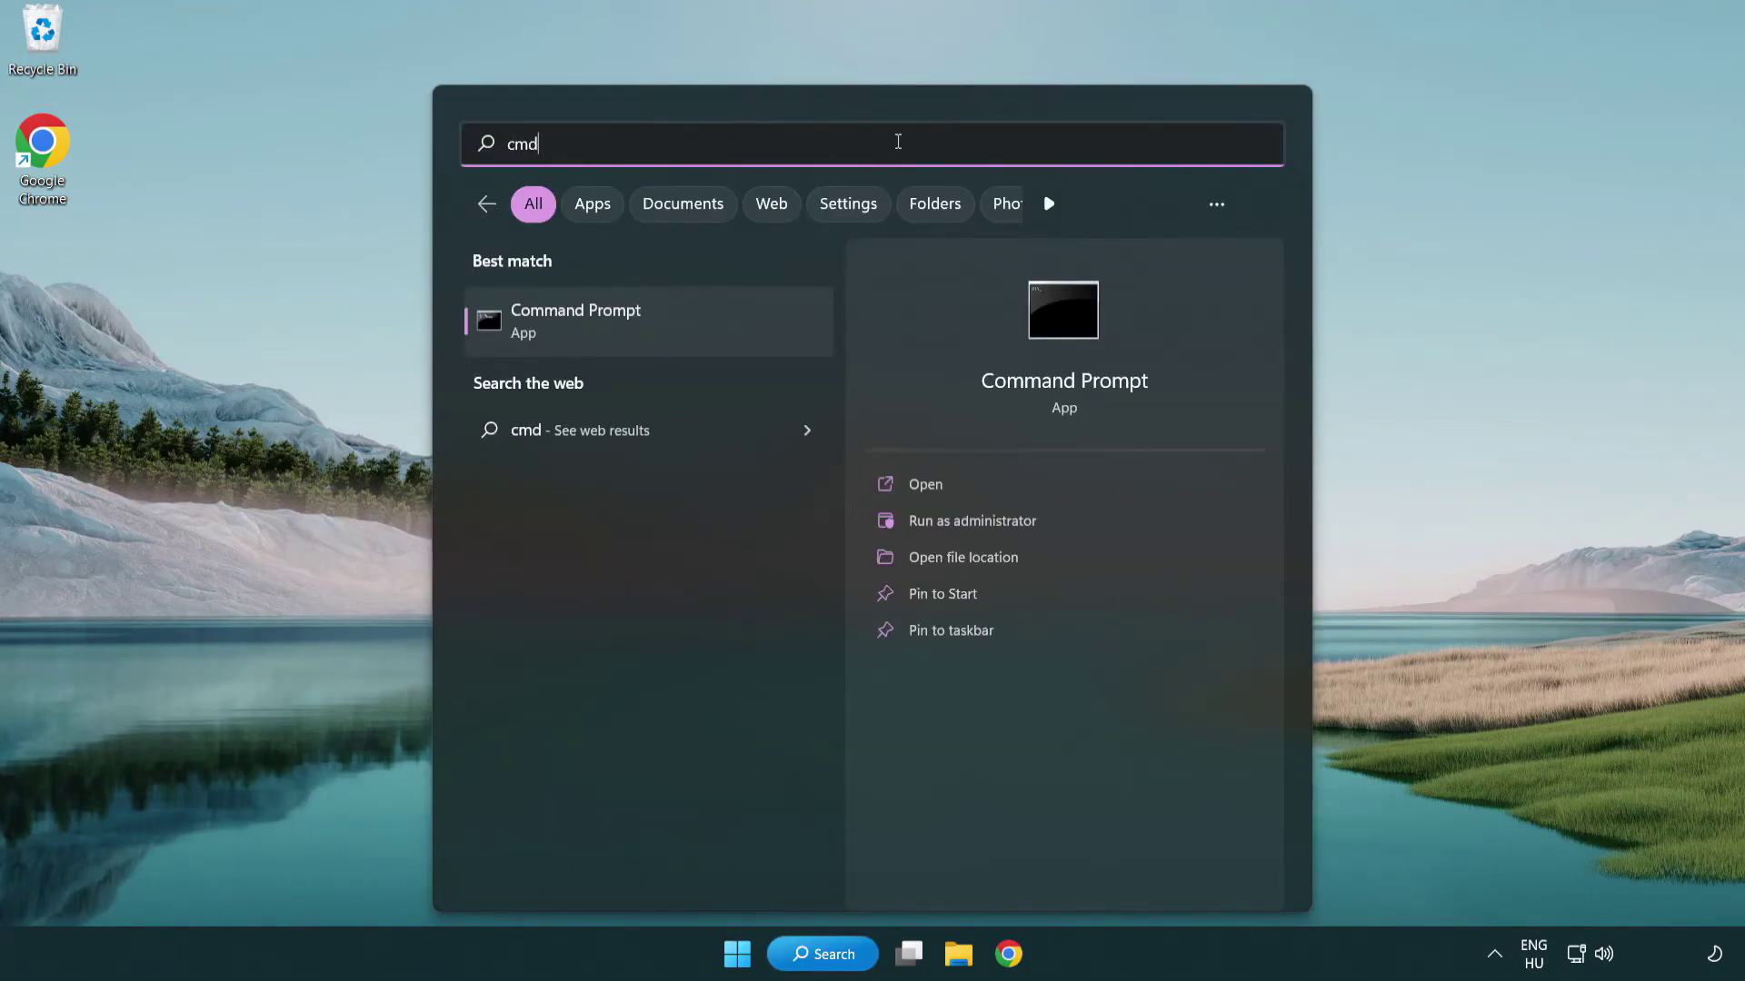
{"action": "right_click", "coordinate": [668, 334]}
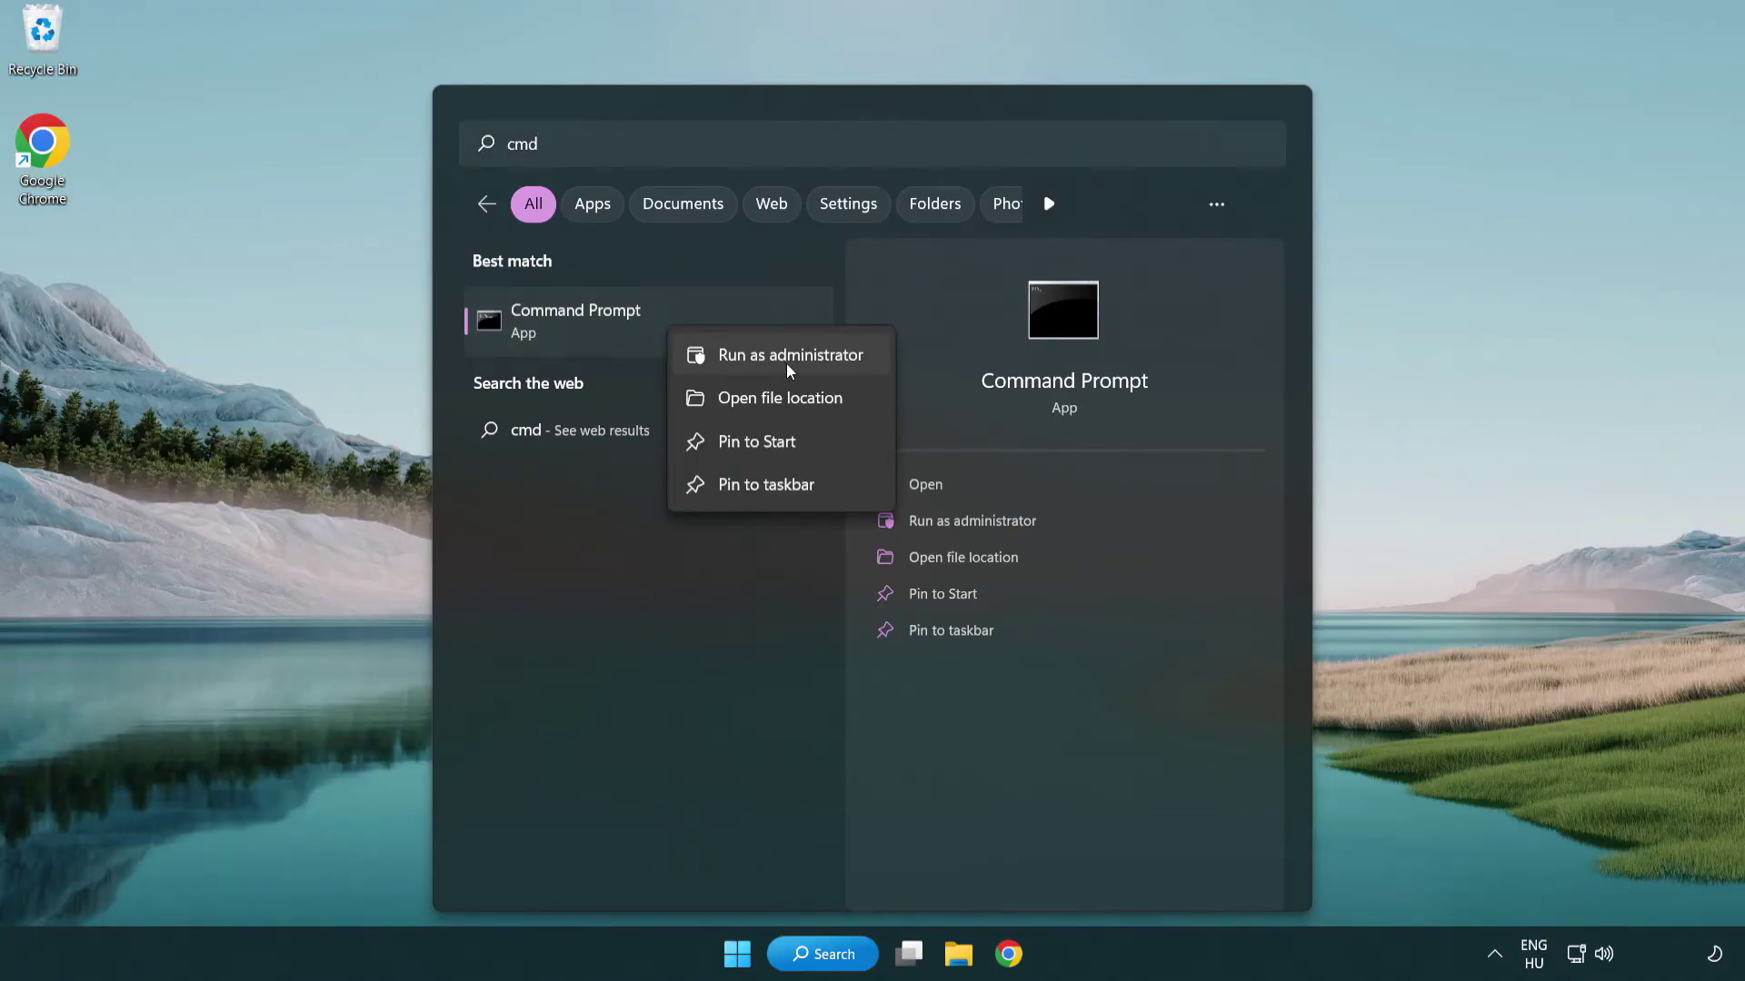
{"action": "left_click", "coordinate": [787, 359]}
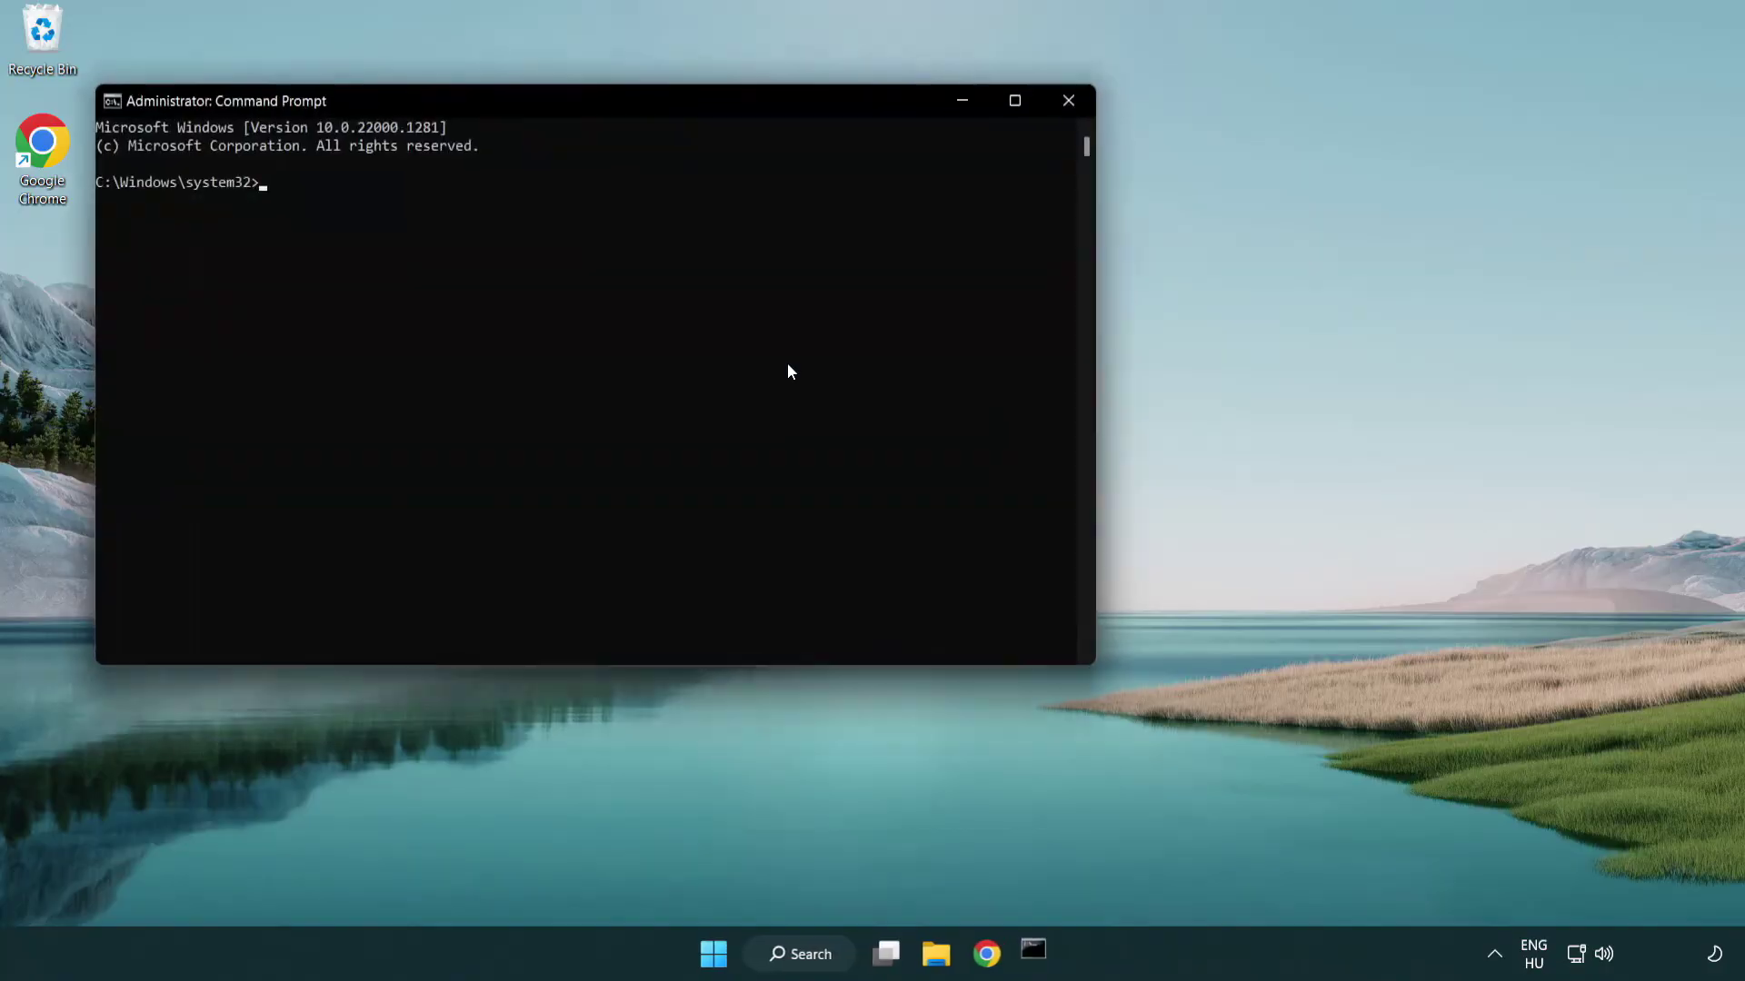
- Move the Command Prompt window toward the centre and run sfc /scannow
{"action": "left_click_drag", "start_coordinate": [622, 109], "coordinate": [880, 185]}
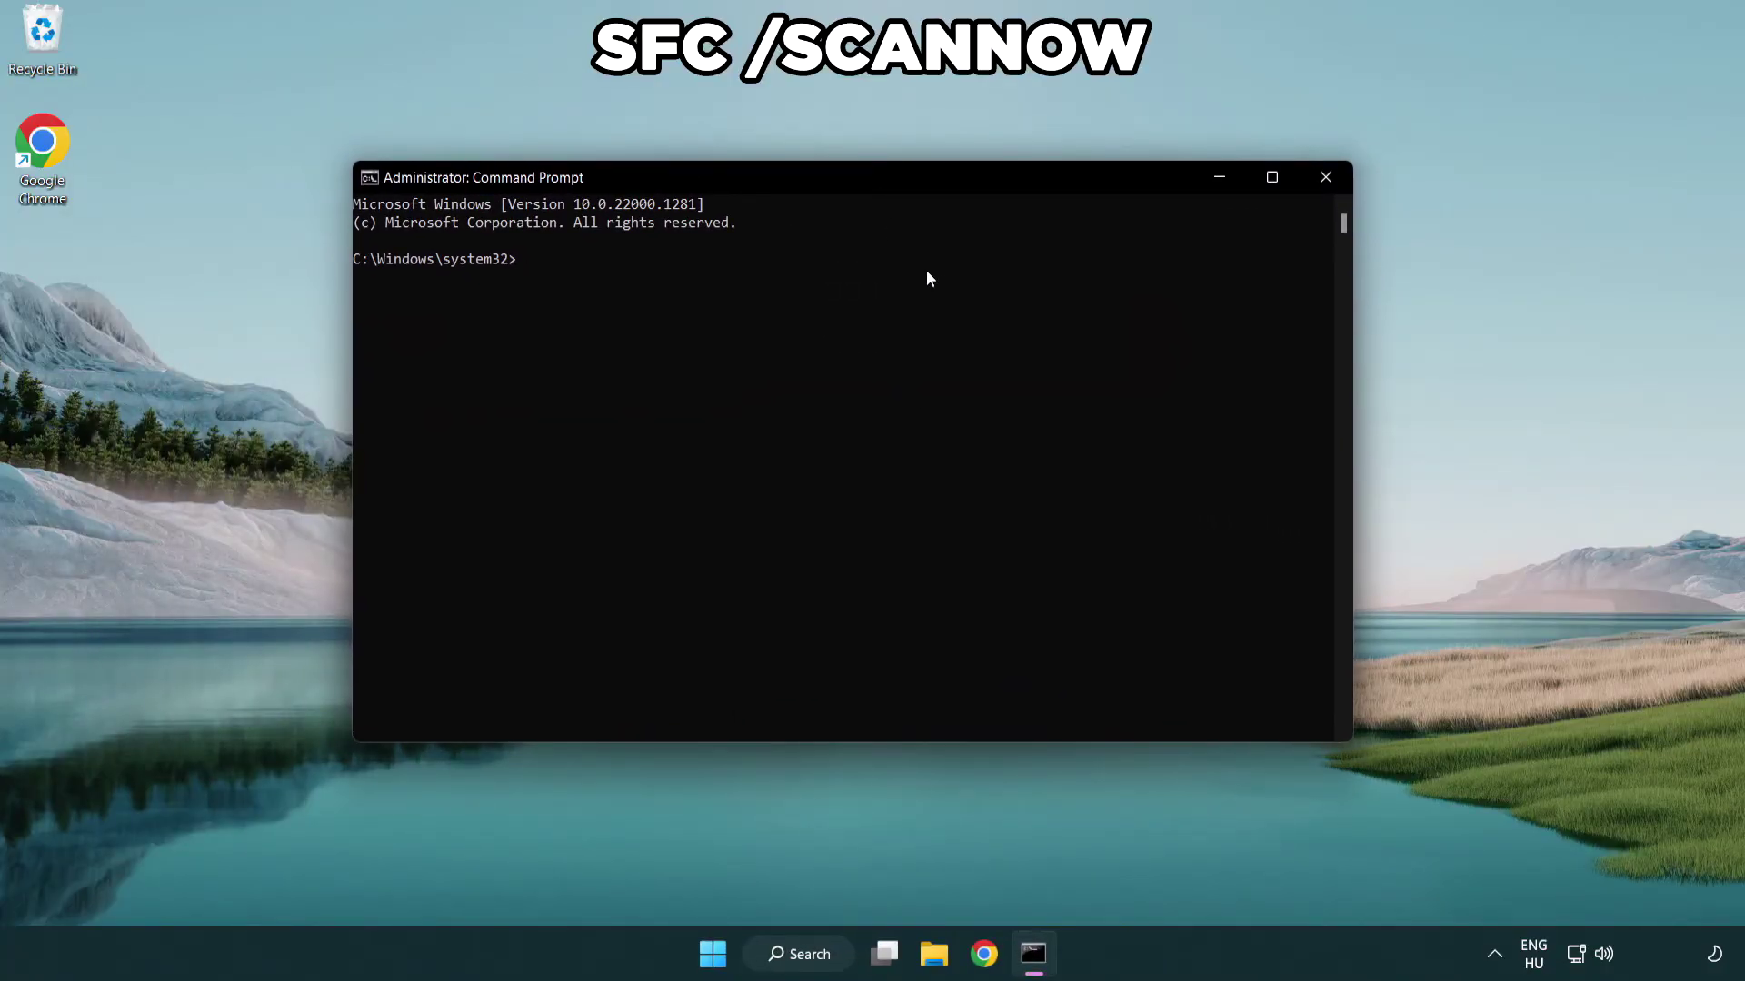
{"action": "type", "text": "sfc /scannow"}
{"action": "key", "text": "Return"}
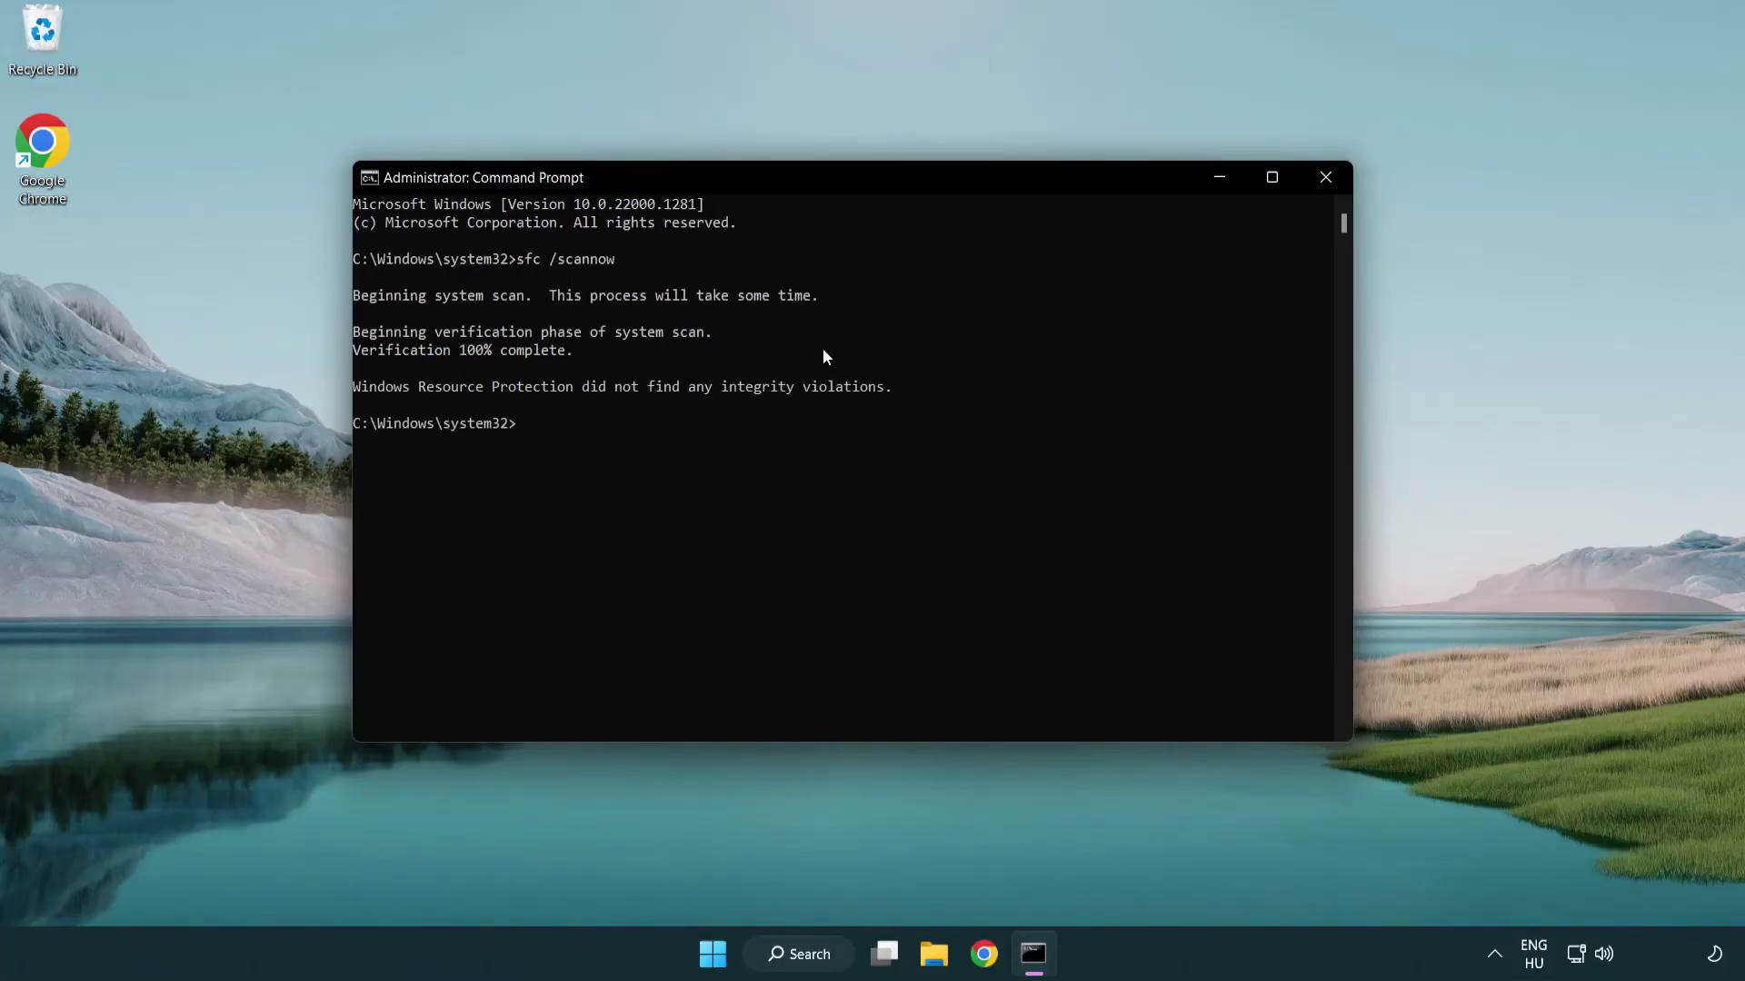
- Close Command Prompt and view the Start menu's power options, including Restart
{"action": "left_click", "coordinate": [1325, 177]}
{"action": "left_click", "coordinate": [739, 952]}
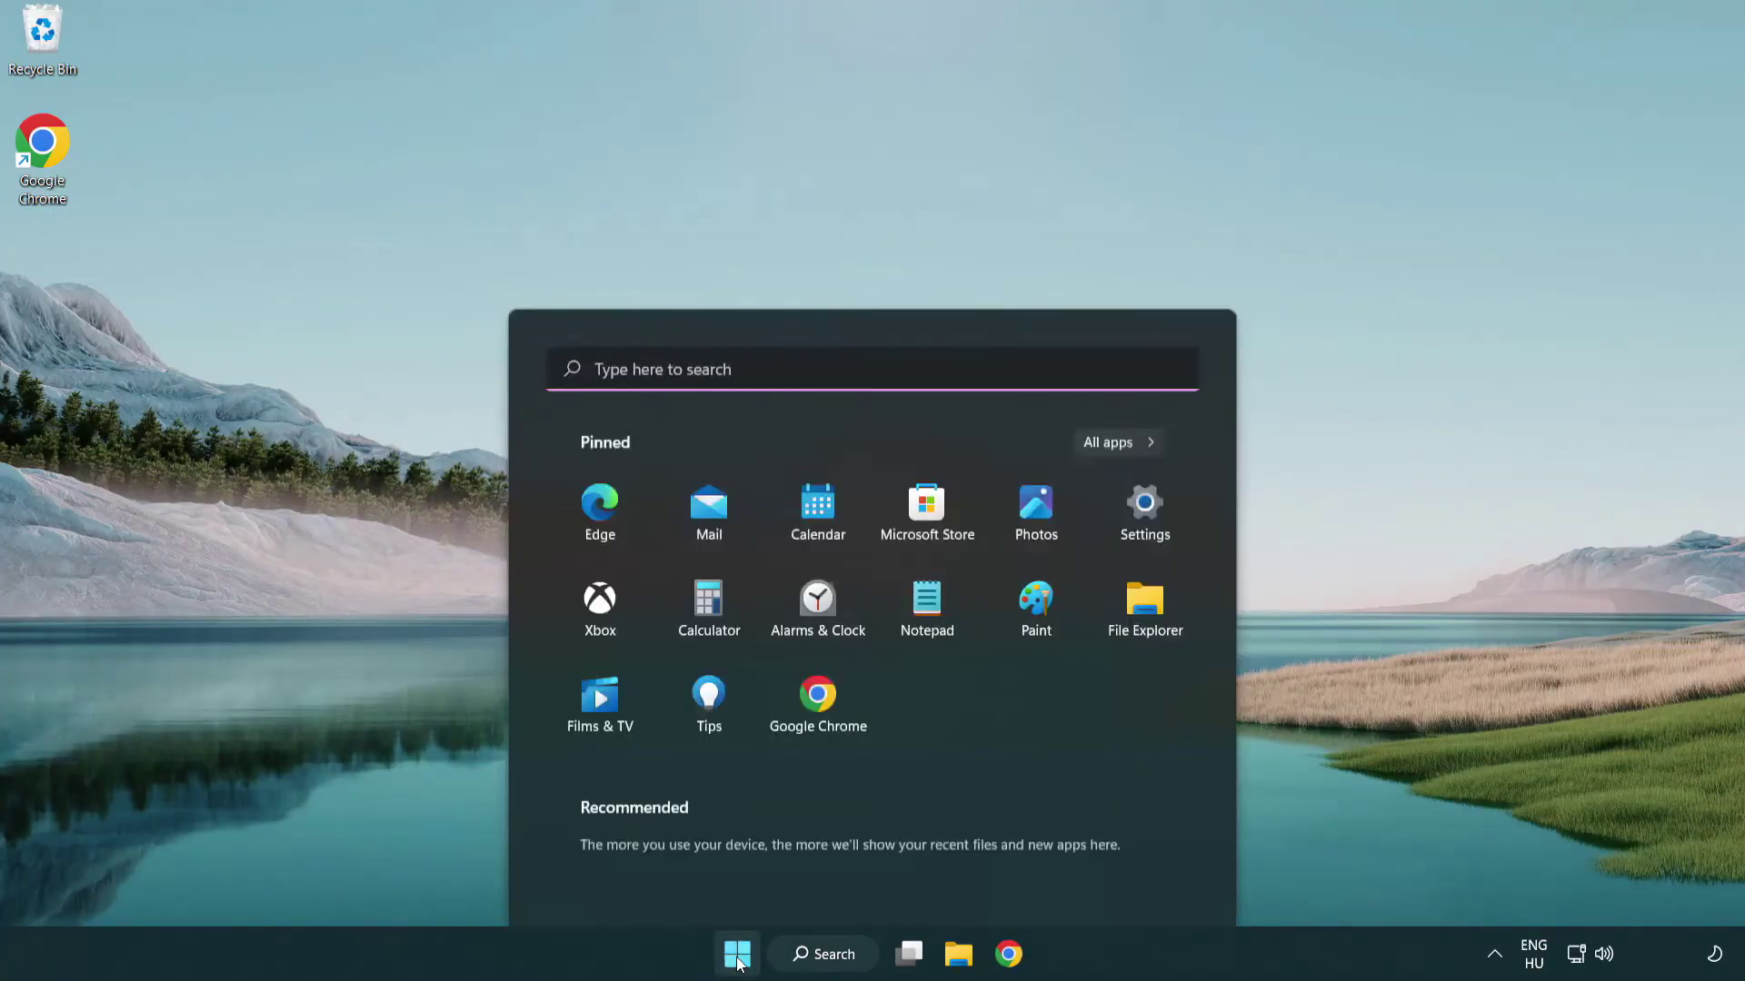
{"action": "left_click", "coordinate": [1156, 873]}
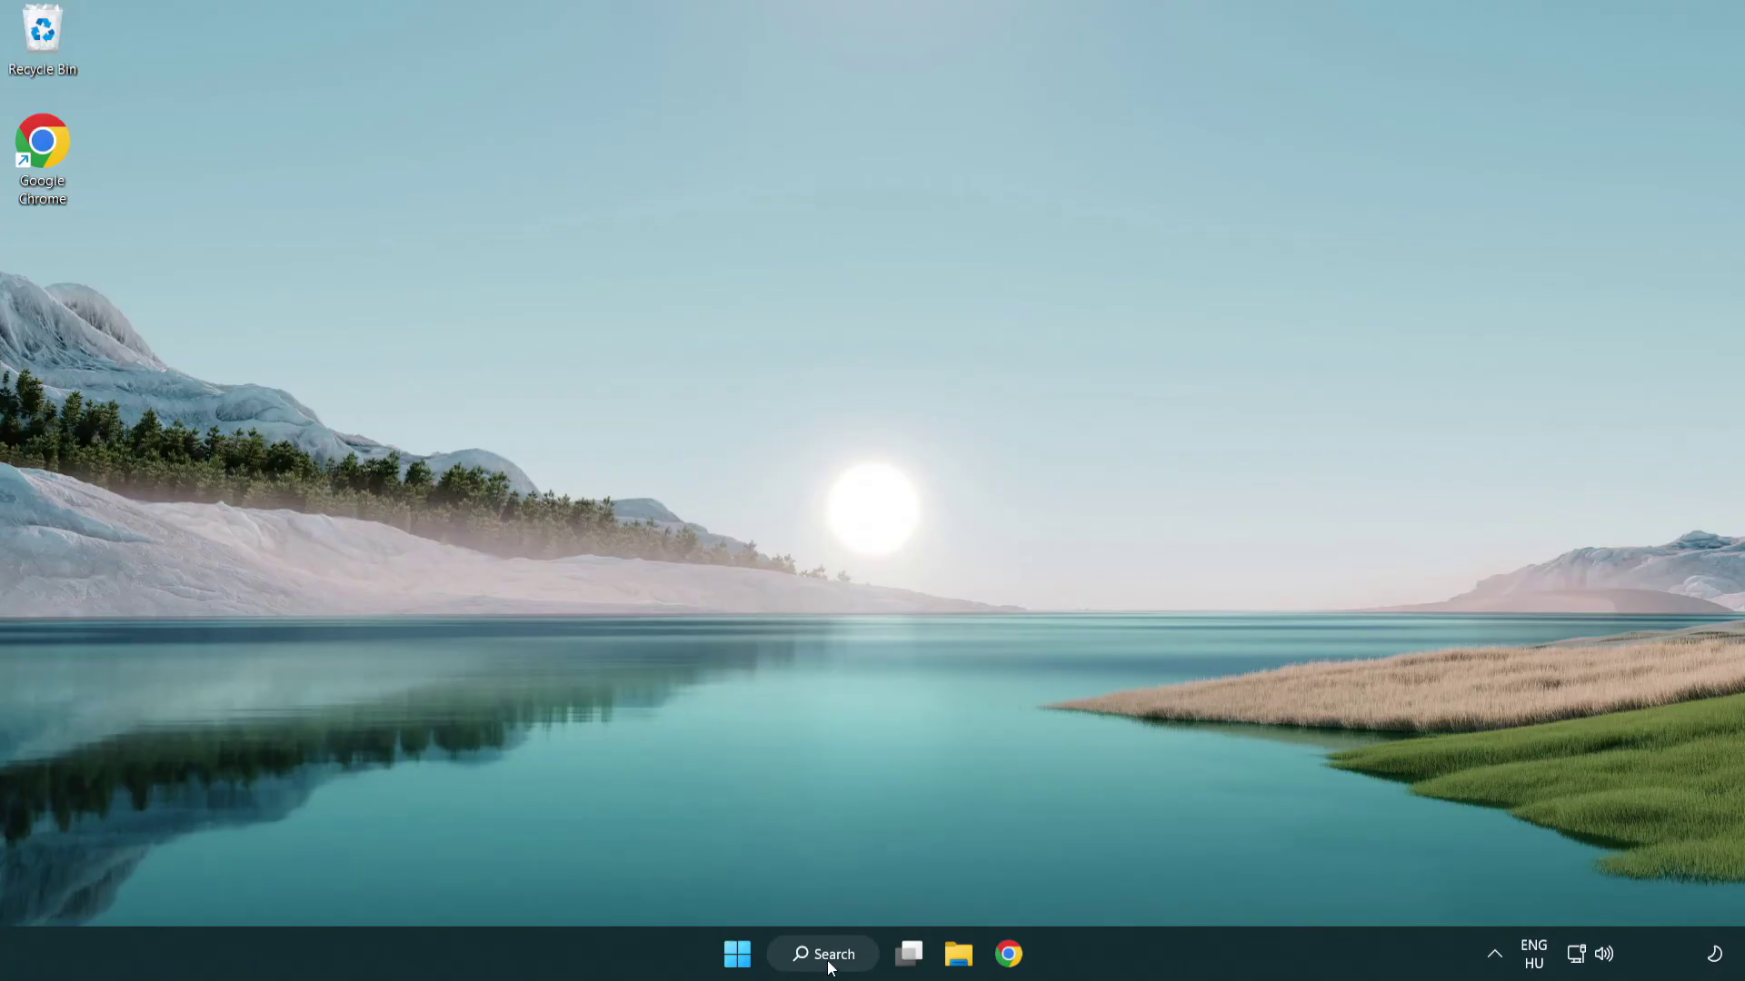
- Search for 'security' and launch the Windows Security app from Best match
{"action": "left_click", "coordinate": [830, 967]}
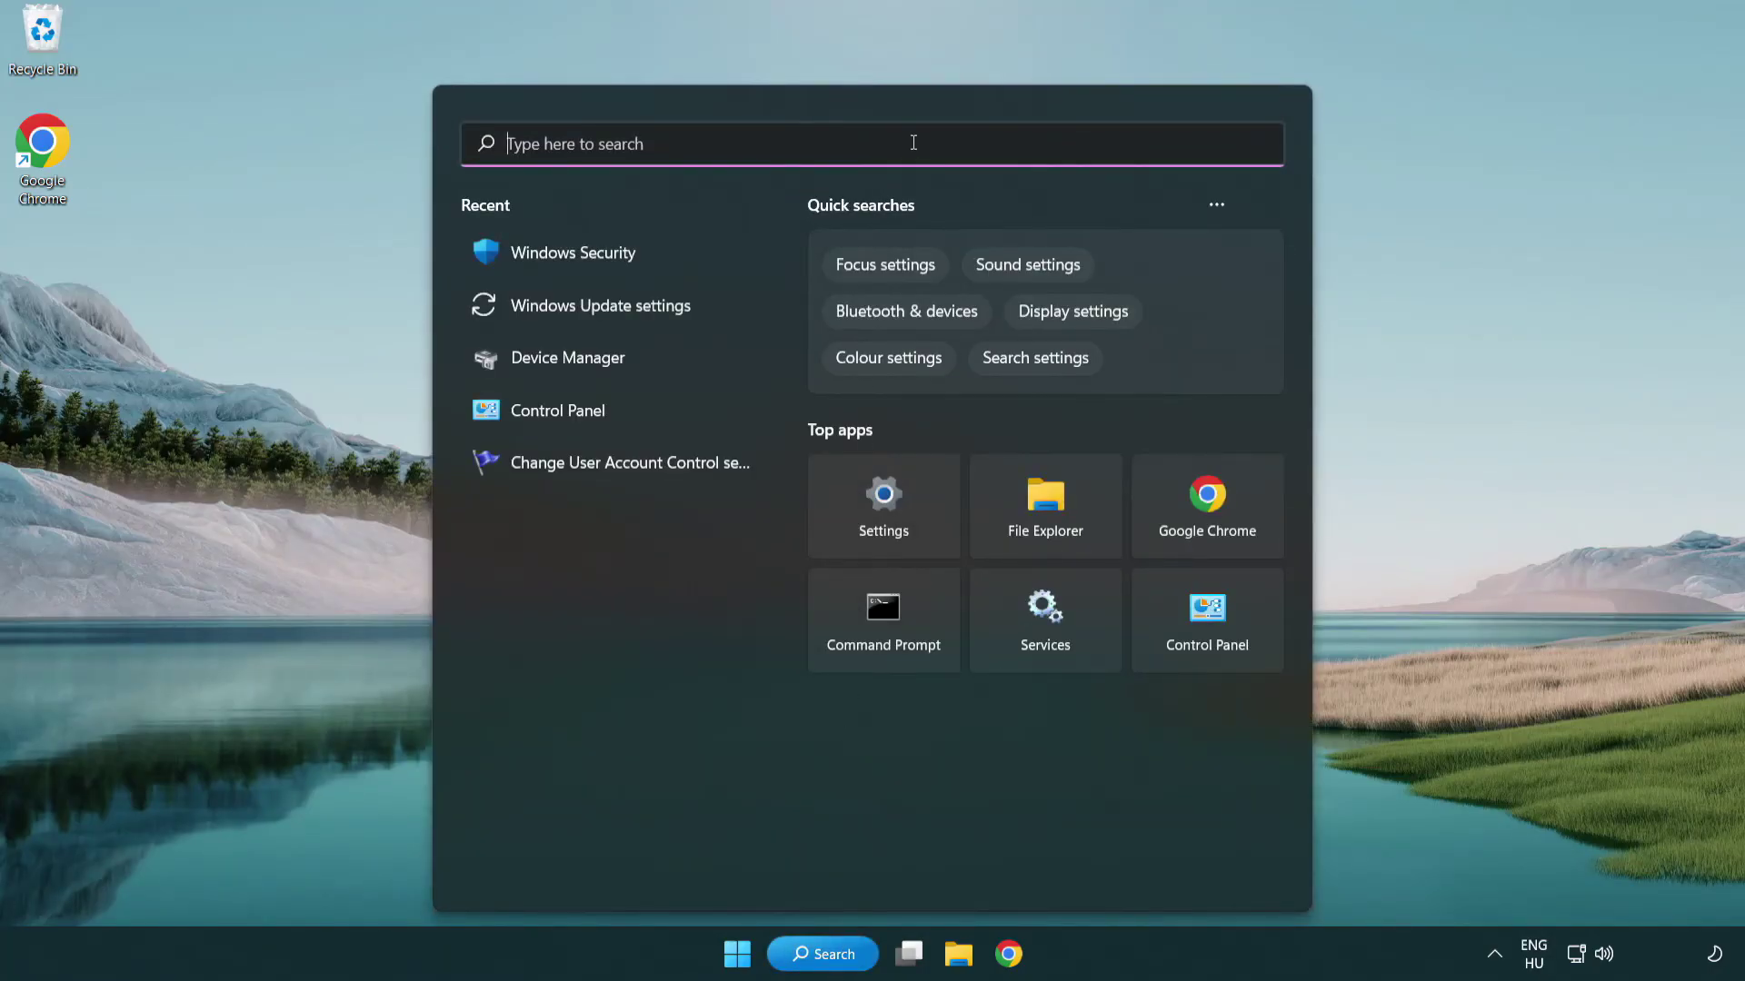
{"action": "type", "text": "secu"}
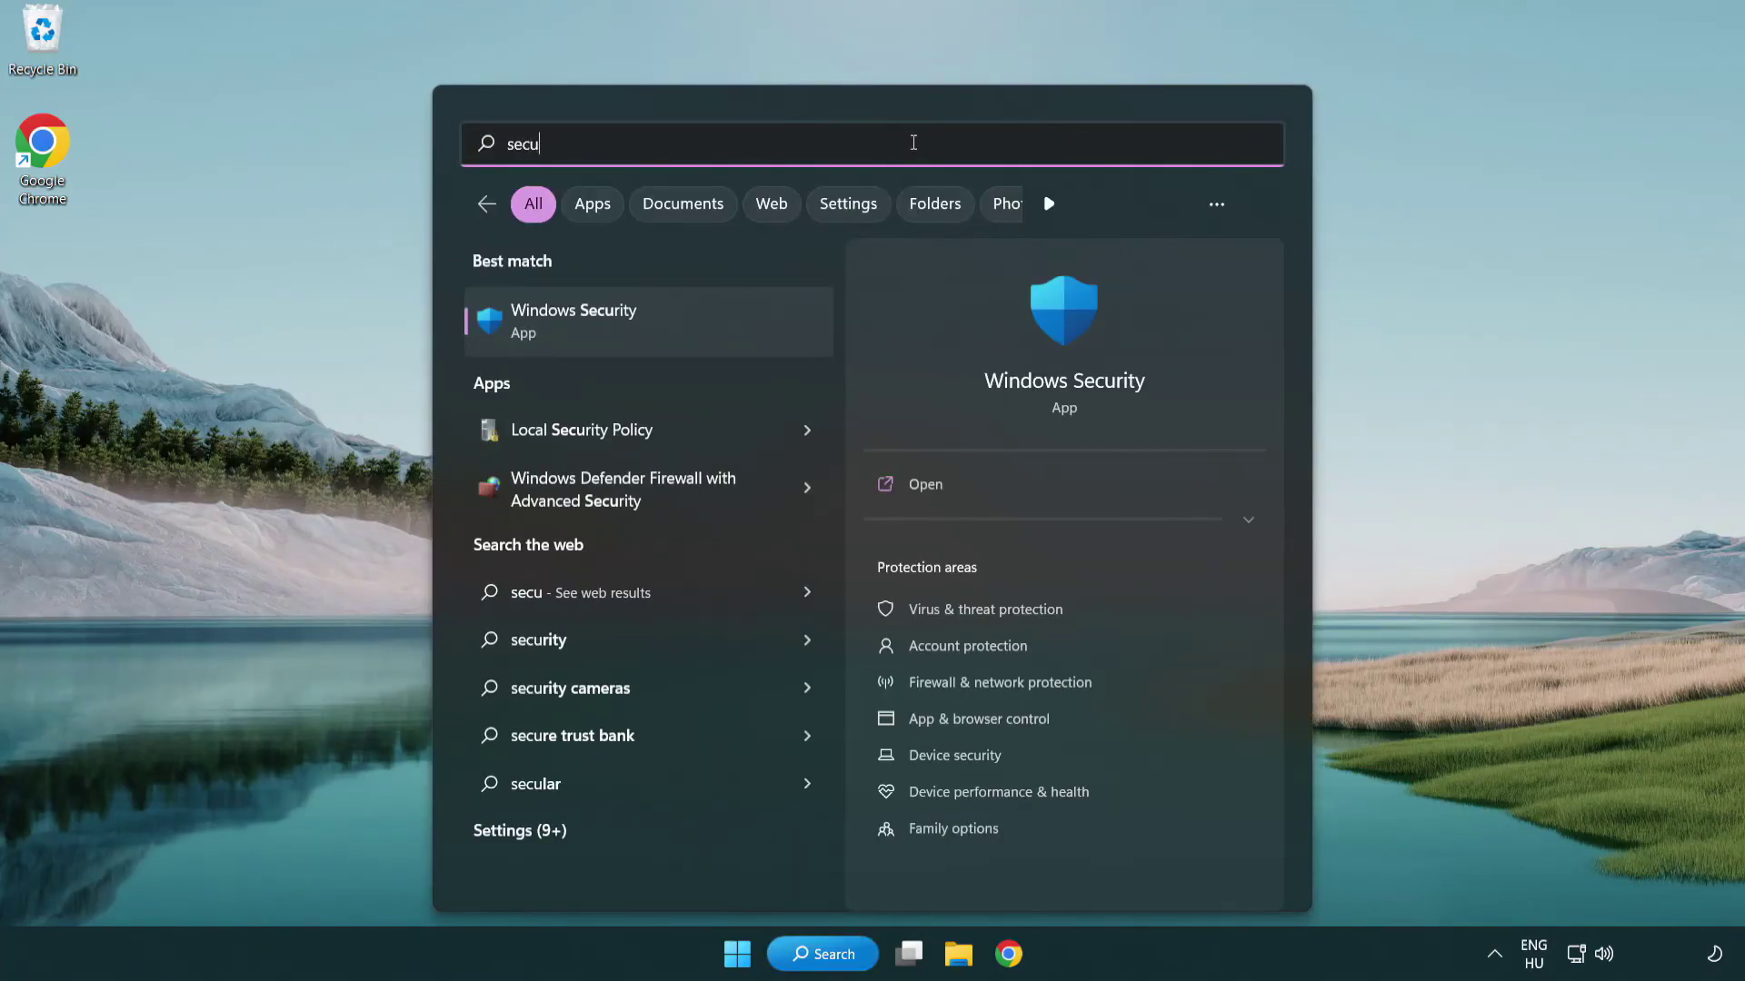
{"action": "type", "text": "rity"}
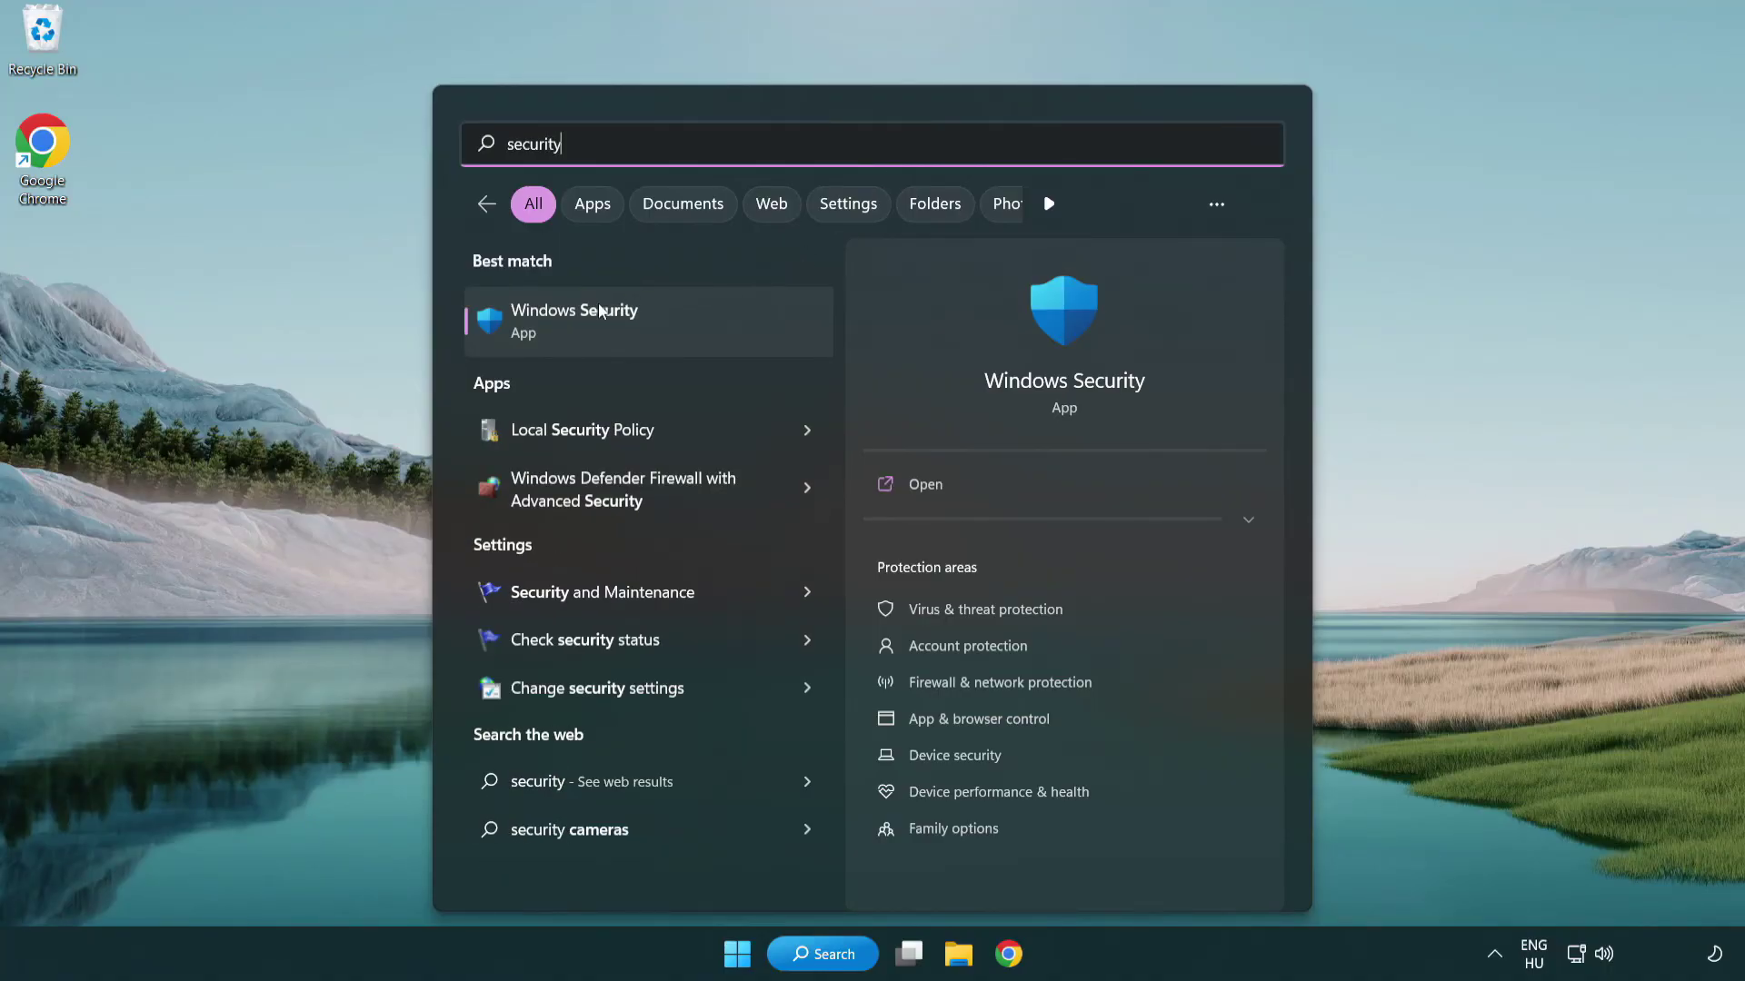
{"action": "left_click", "coordinate": [714, 336]}
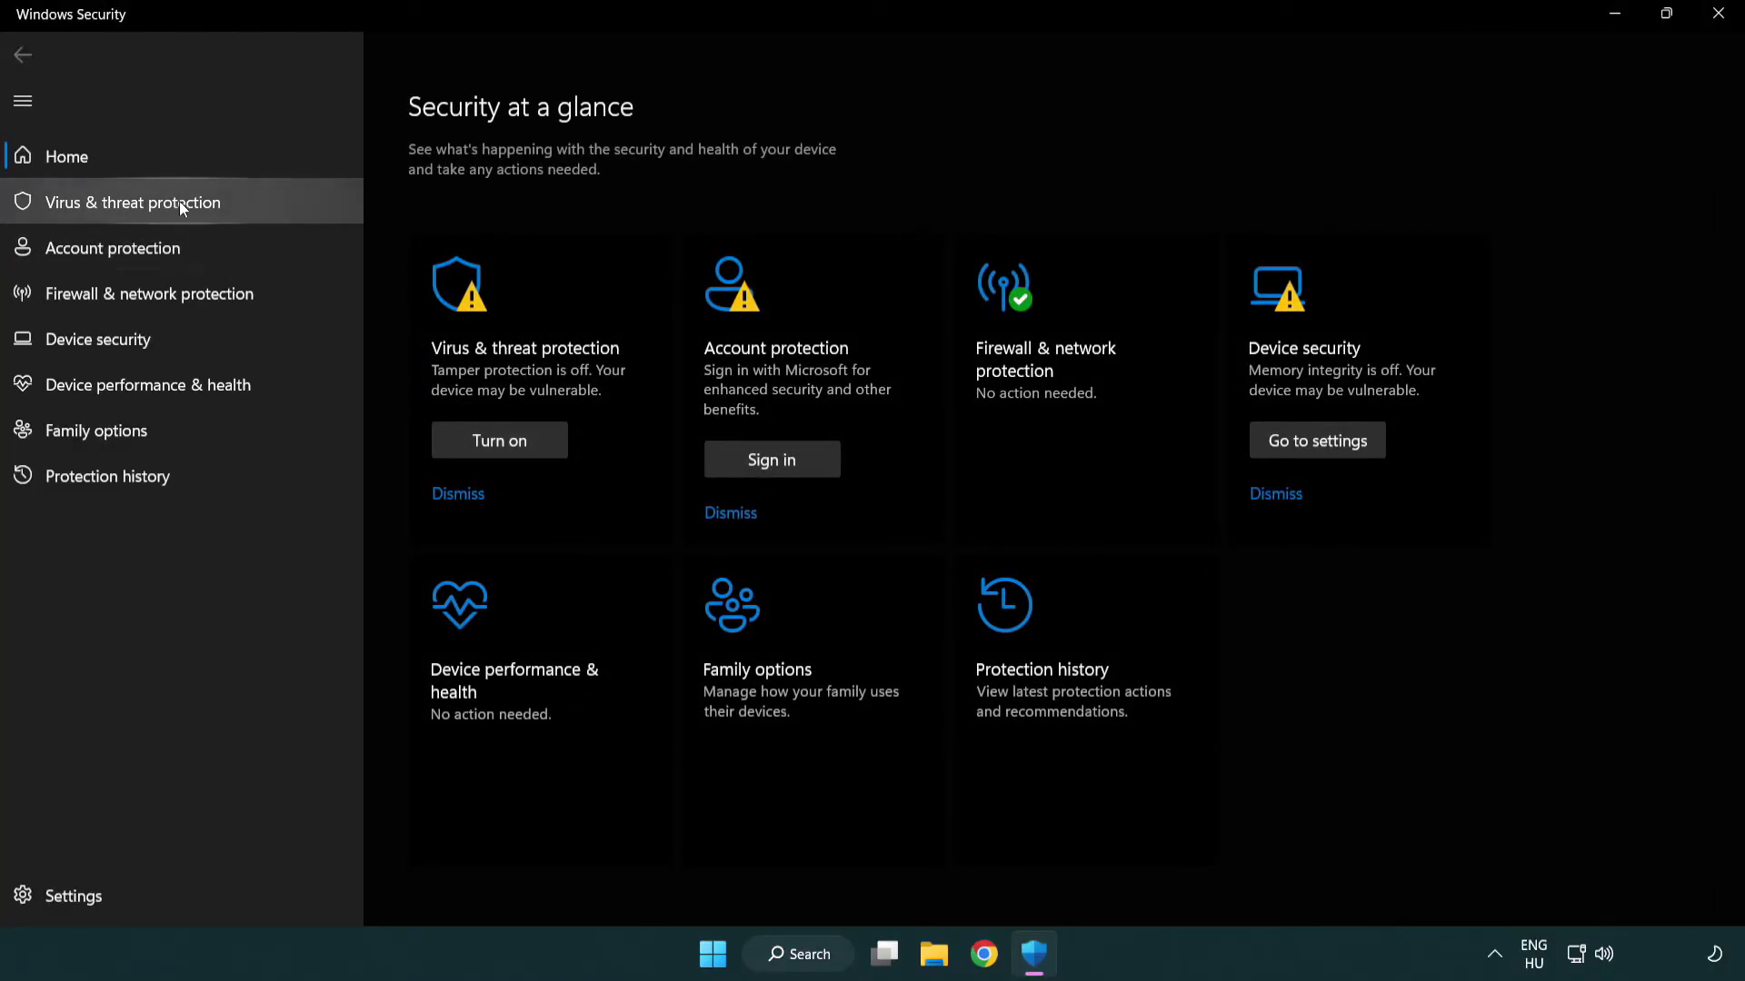
- Go through Virus & threat protection and Manage settings to Add or remove exclusions
{"action": "left_click", "coordinate": [263, 207]}
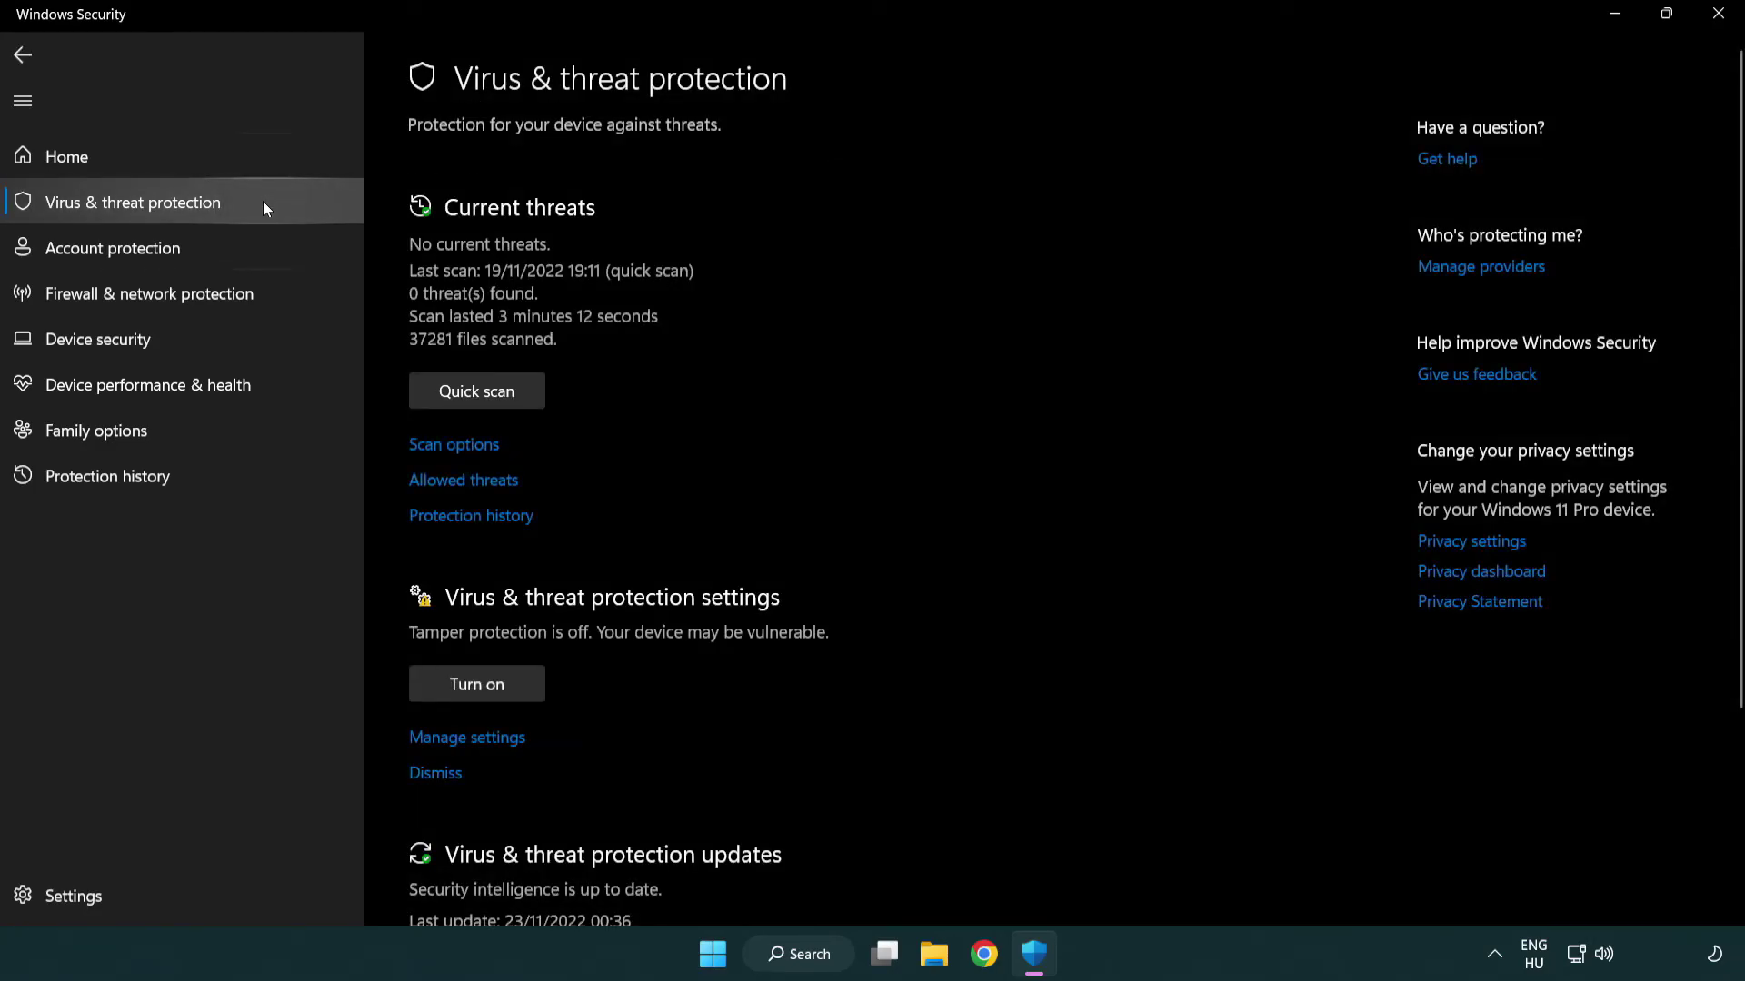
{"action": "scroll", "coordinate": [504, 387], "scroll_direction": "down", "scroll_amount": 1}
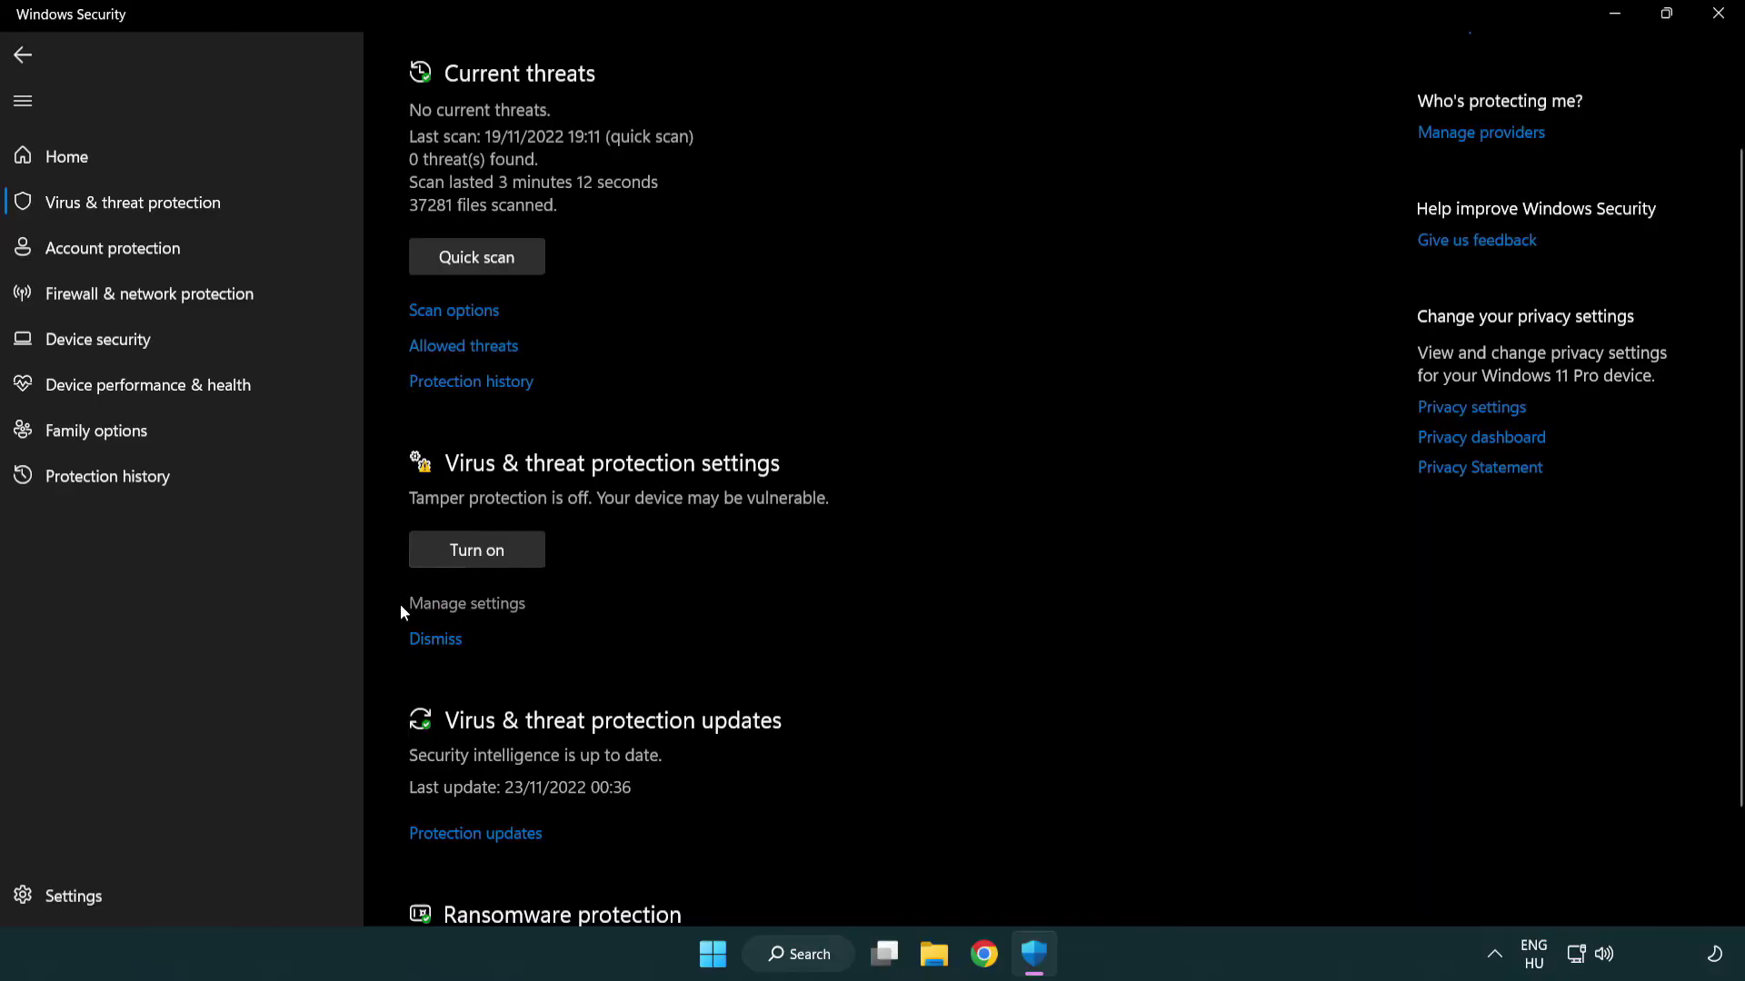
{"action": "left_click", "coordinate": [464, 607]}
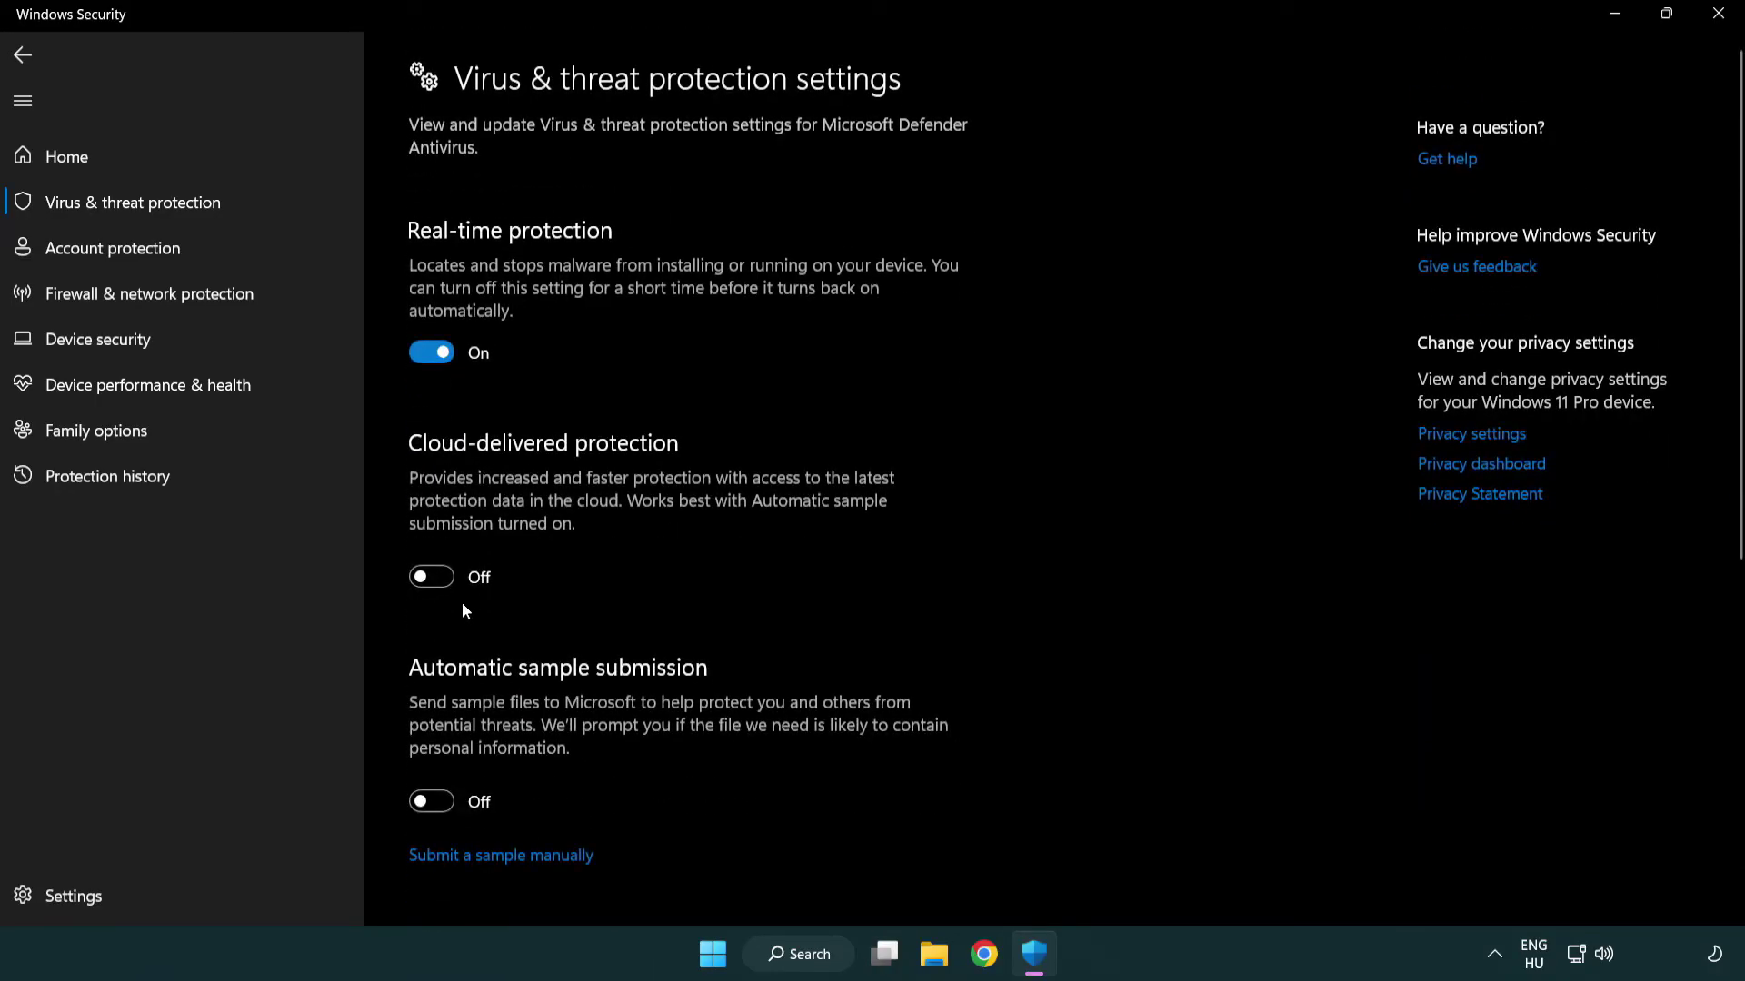
{"action": "scroll", "coordinate": [464, 605], "scroll_direction": "down", "scroll_amount": 5}
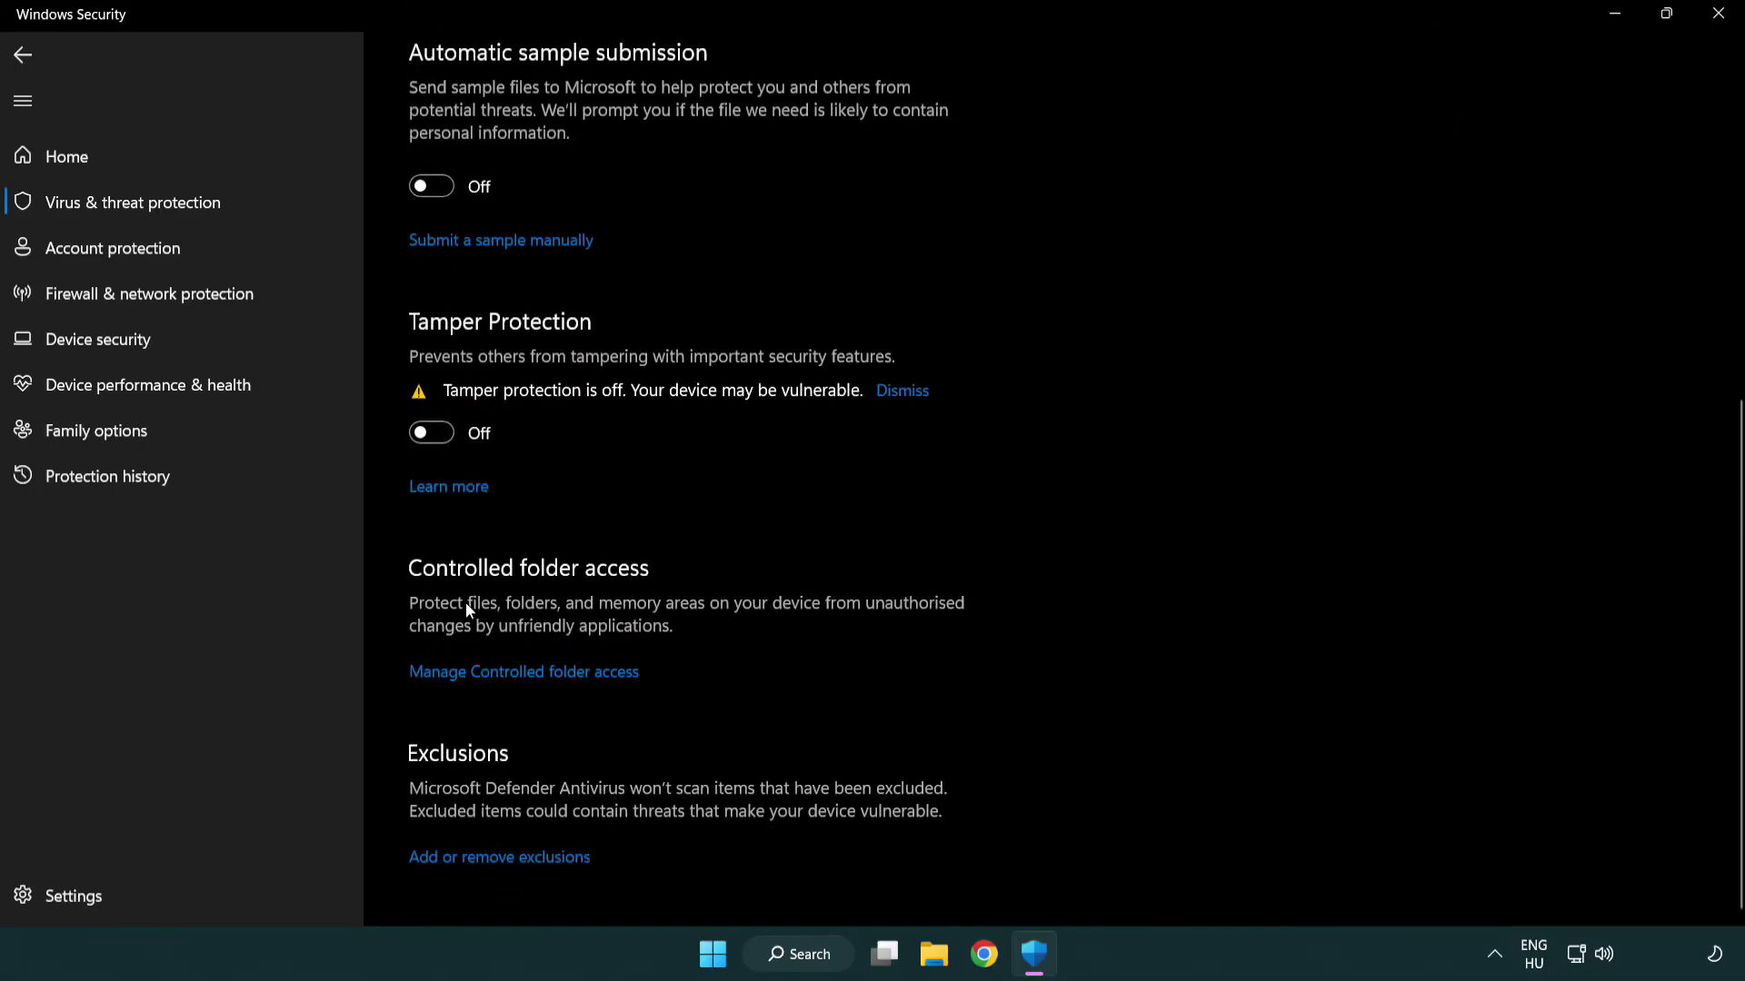
{"action": "left_click", "coordinate": [582, 860]}
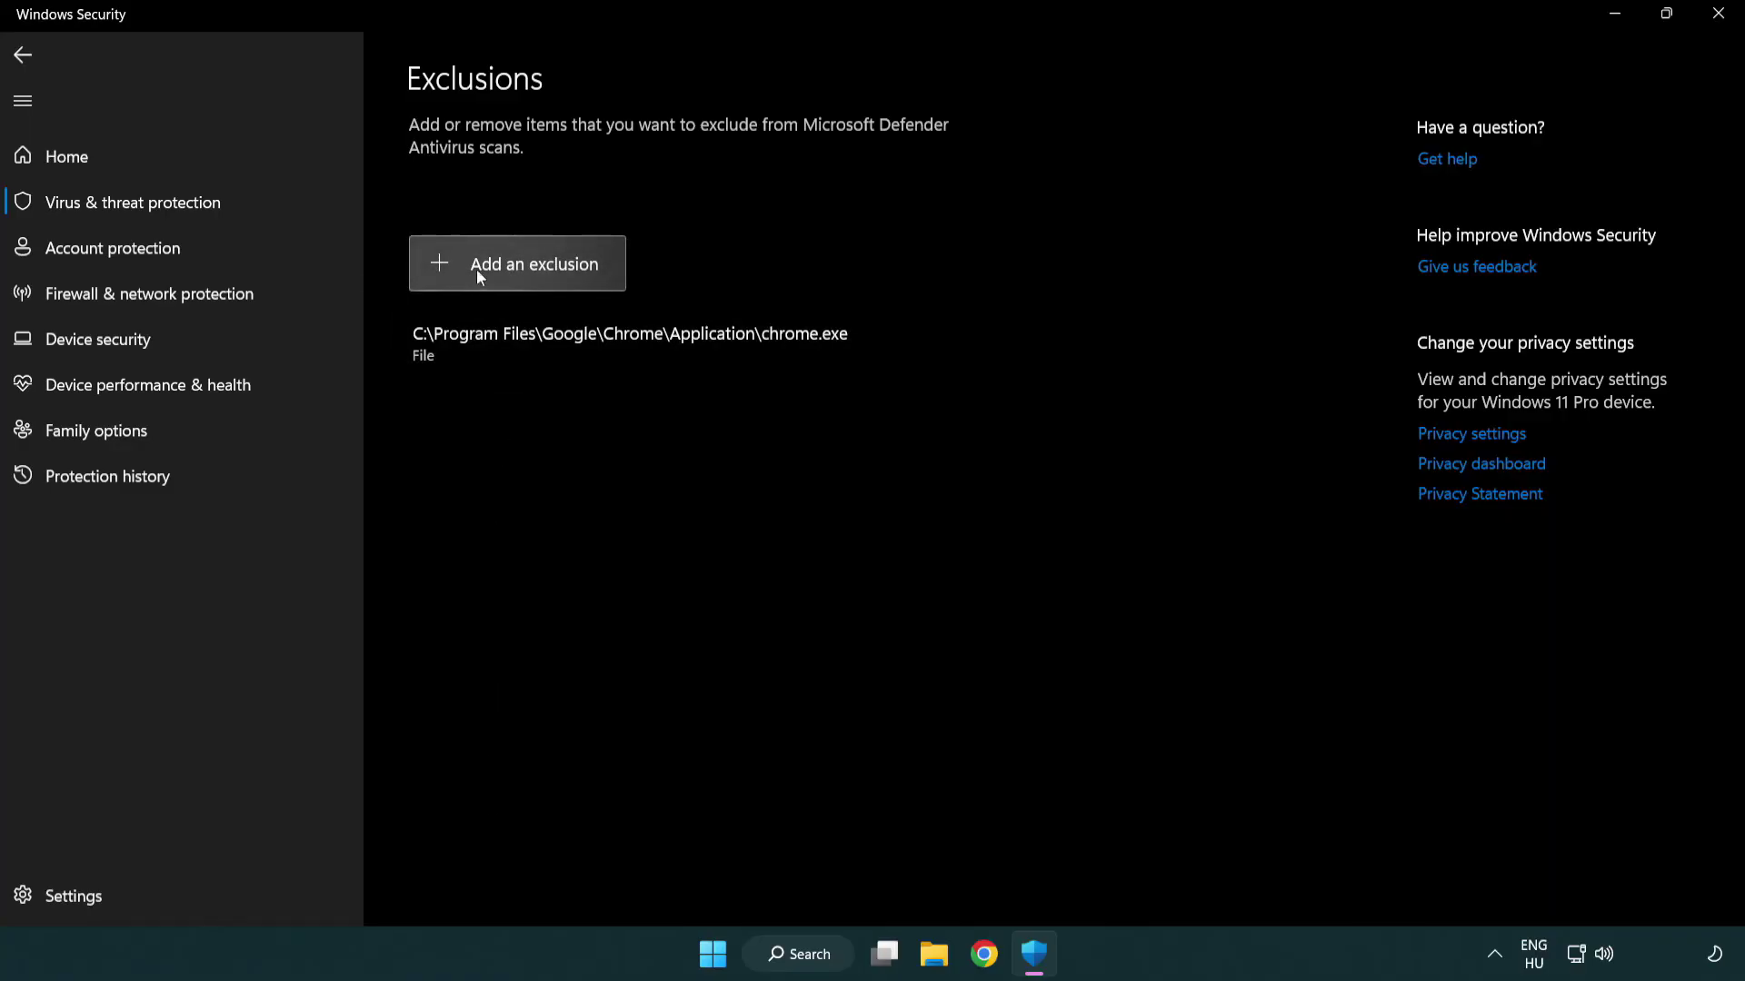
- Start adding a File exclusion and navigate the file picker up to This PC
{"action": "left_click", "coordinate": [524, 269]}
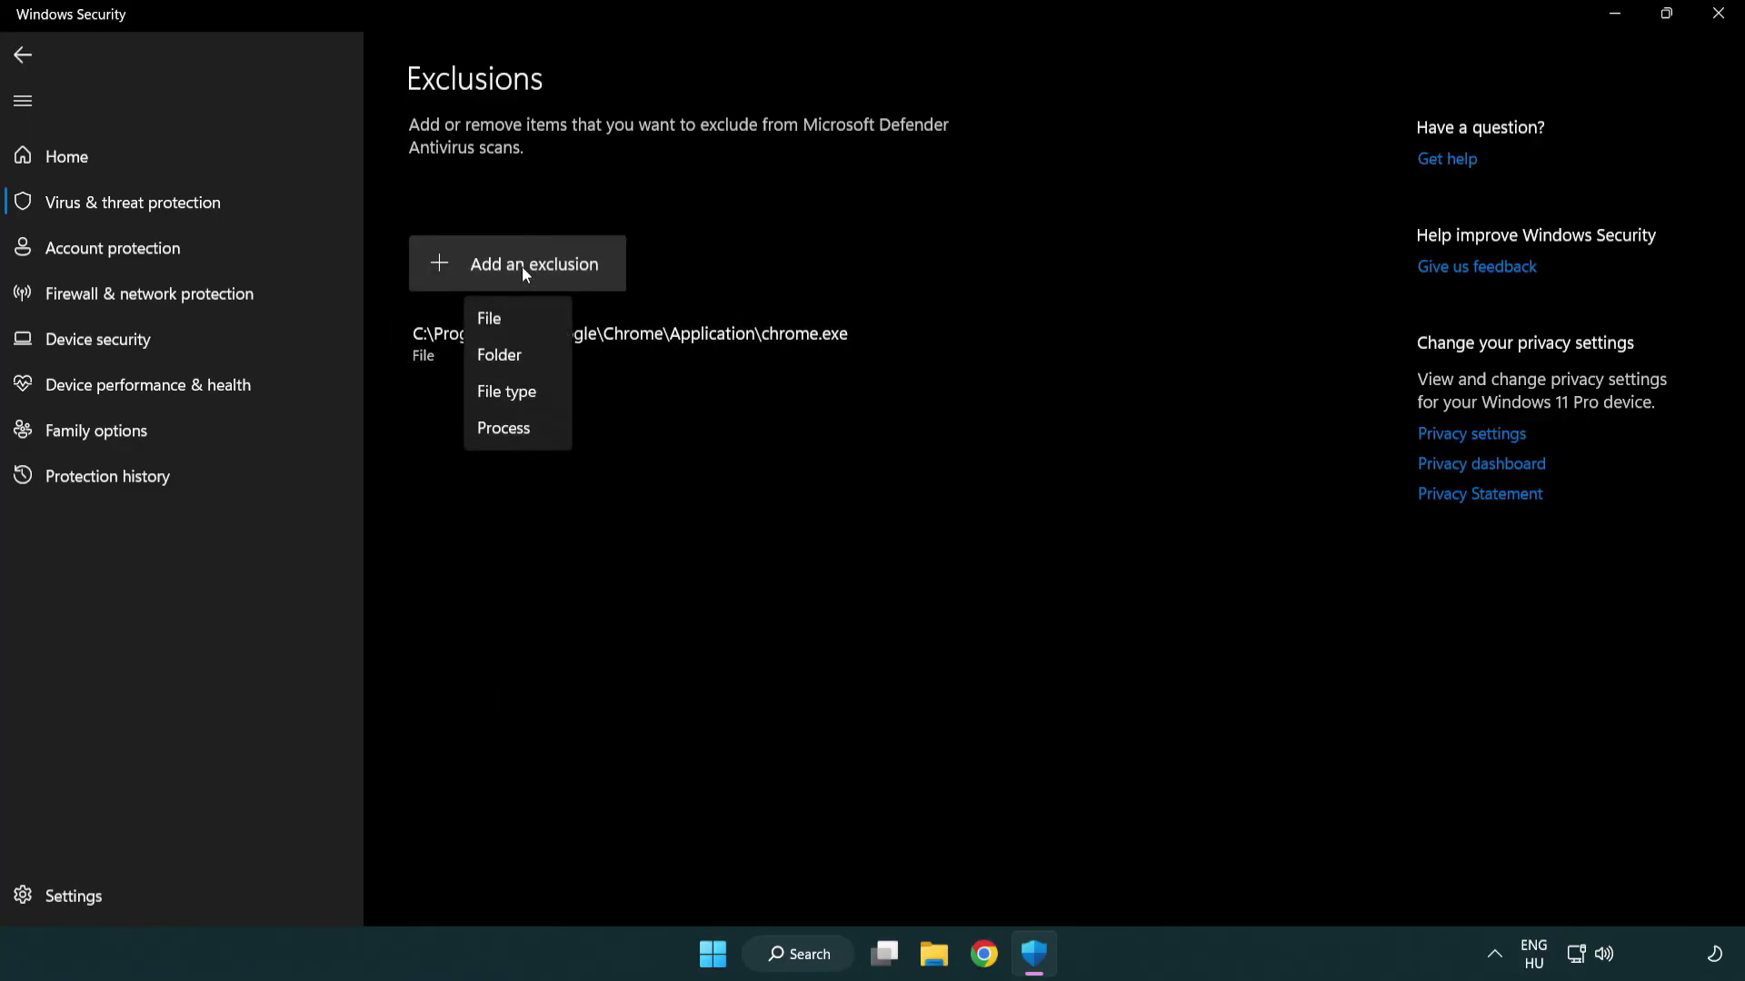
{"action": "left_click", "coordinate": [526, 320]}
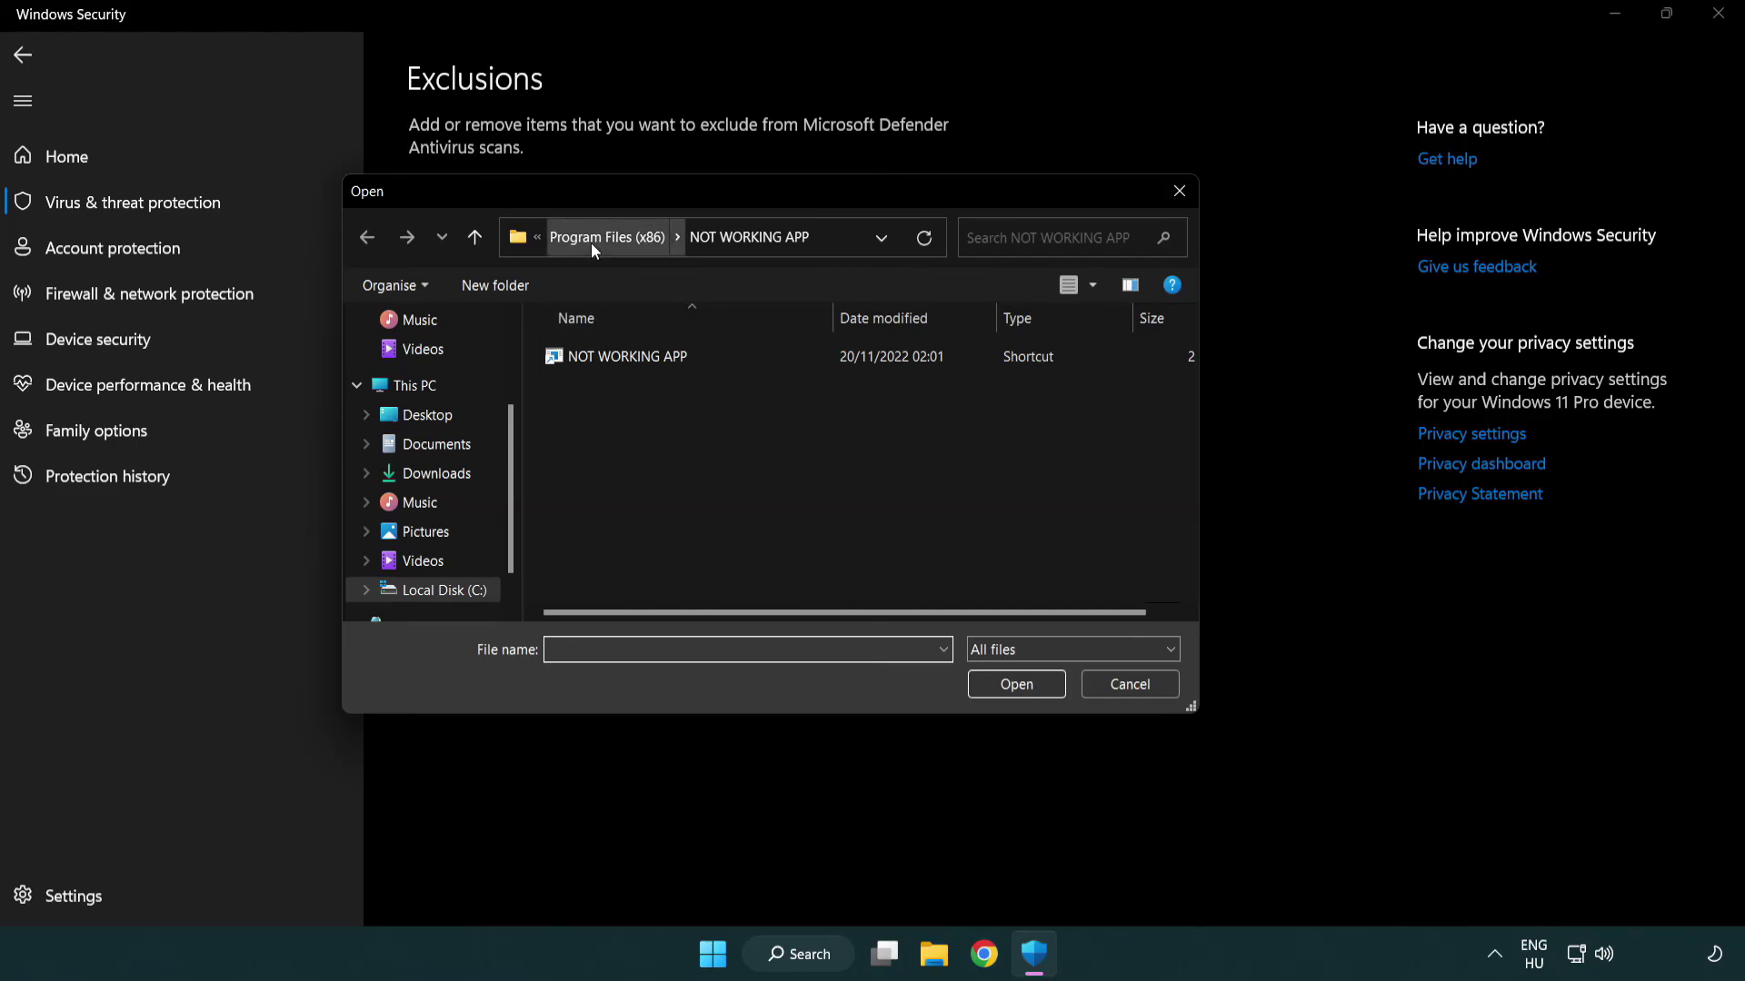
{"action": "left_click", "coordinate": [591, 239]}
{"action": "left_click", "coordinate": [598, 239]}
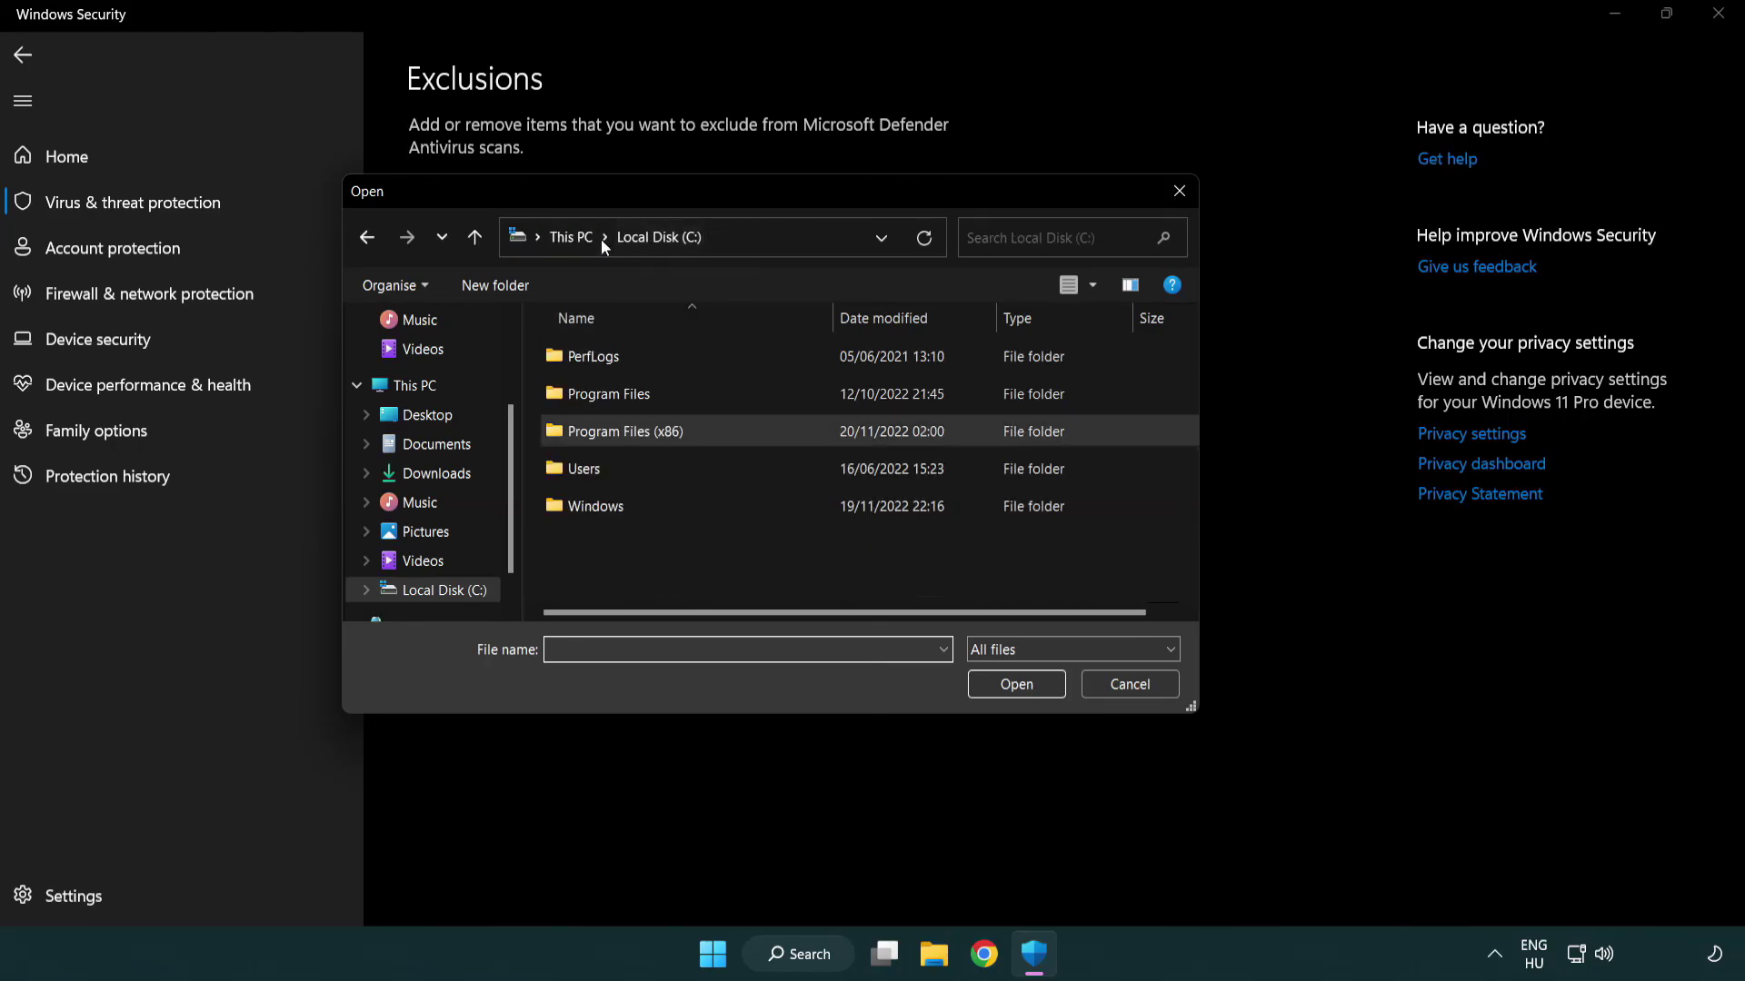
{"action": "left_click", "coordinate": [591, 238]}
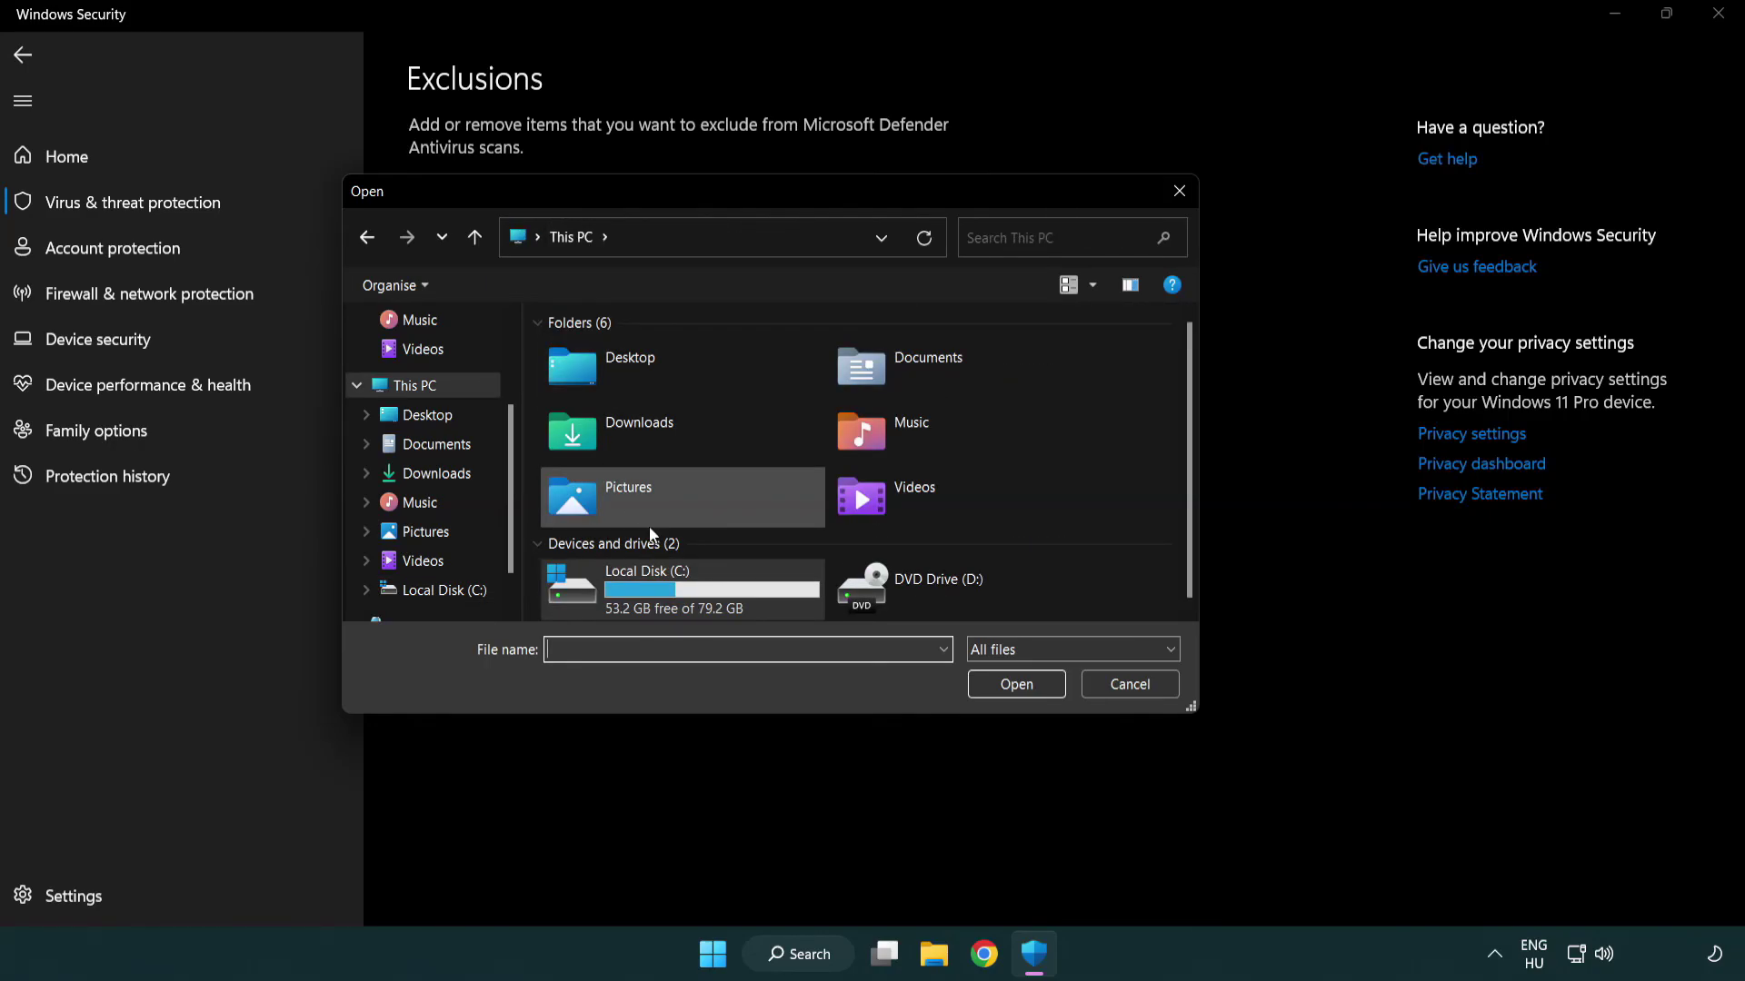
- Choose the NOT WORKING APP shortcut in C:\Program Files (x86) and close Windows Security
{"action": "double_click", "coordinate": [636, 600]}
{"action": "double_click", "coordinate": [642, 422]}
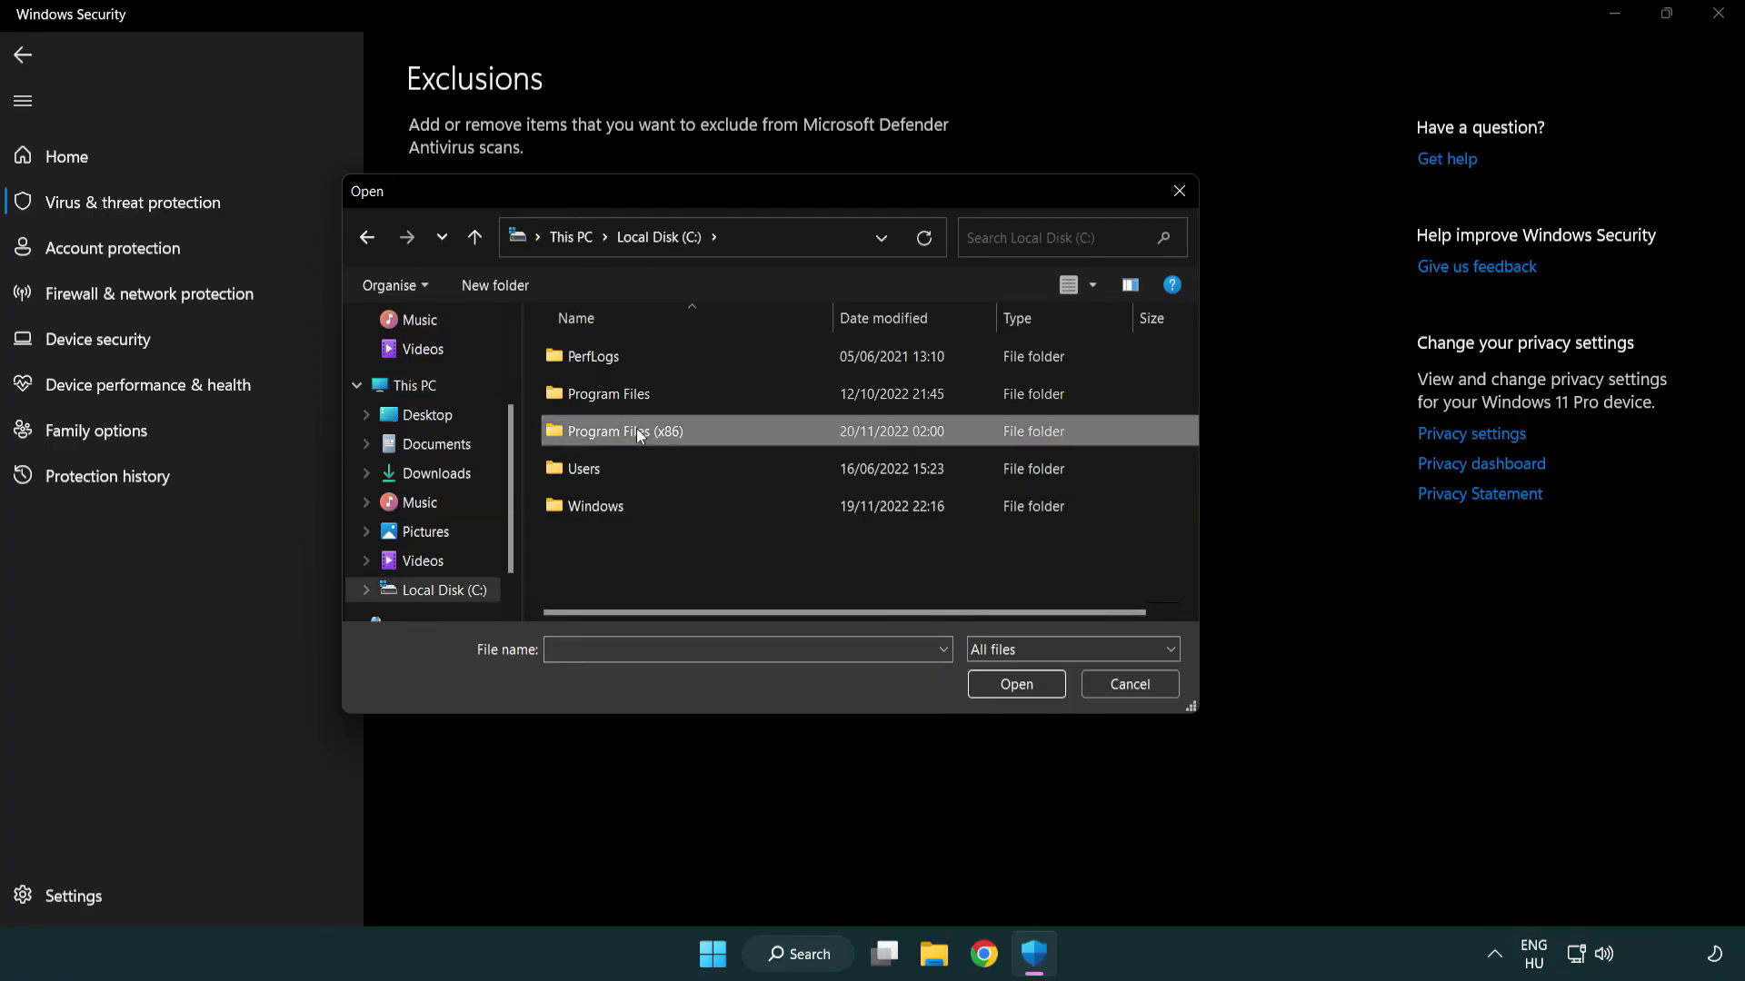
{"action": "double_click", "coordinate": [652, 588]}
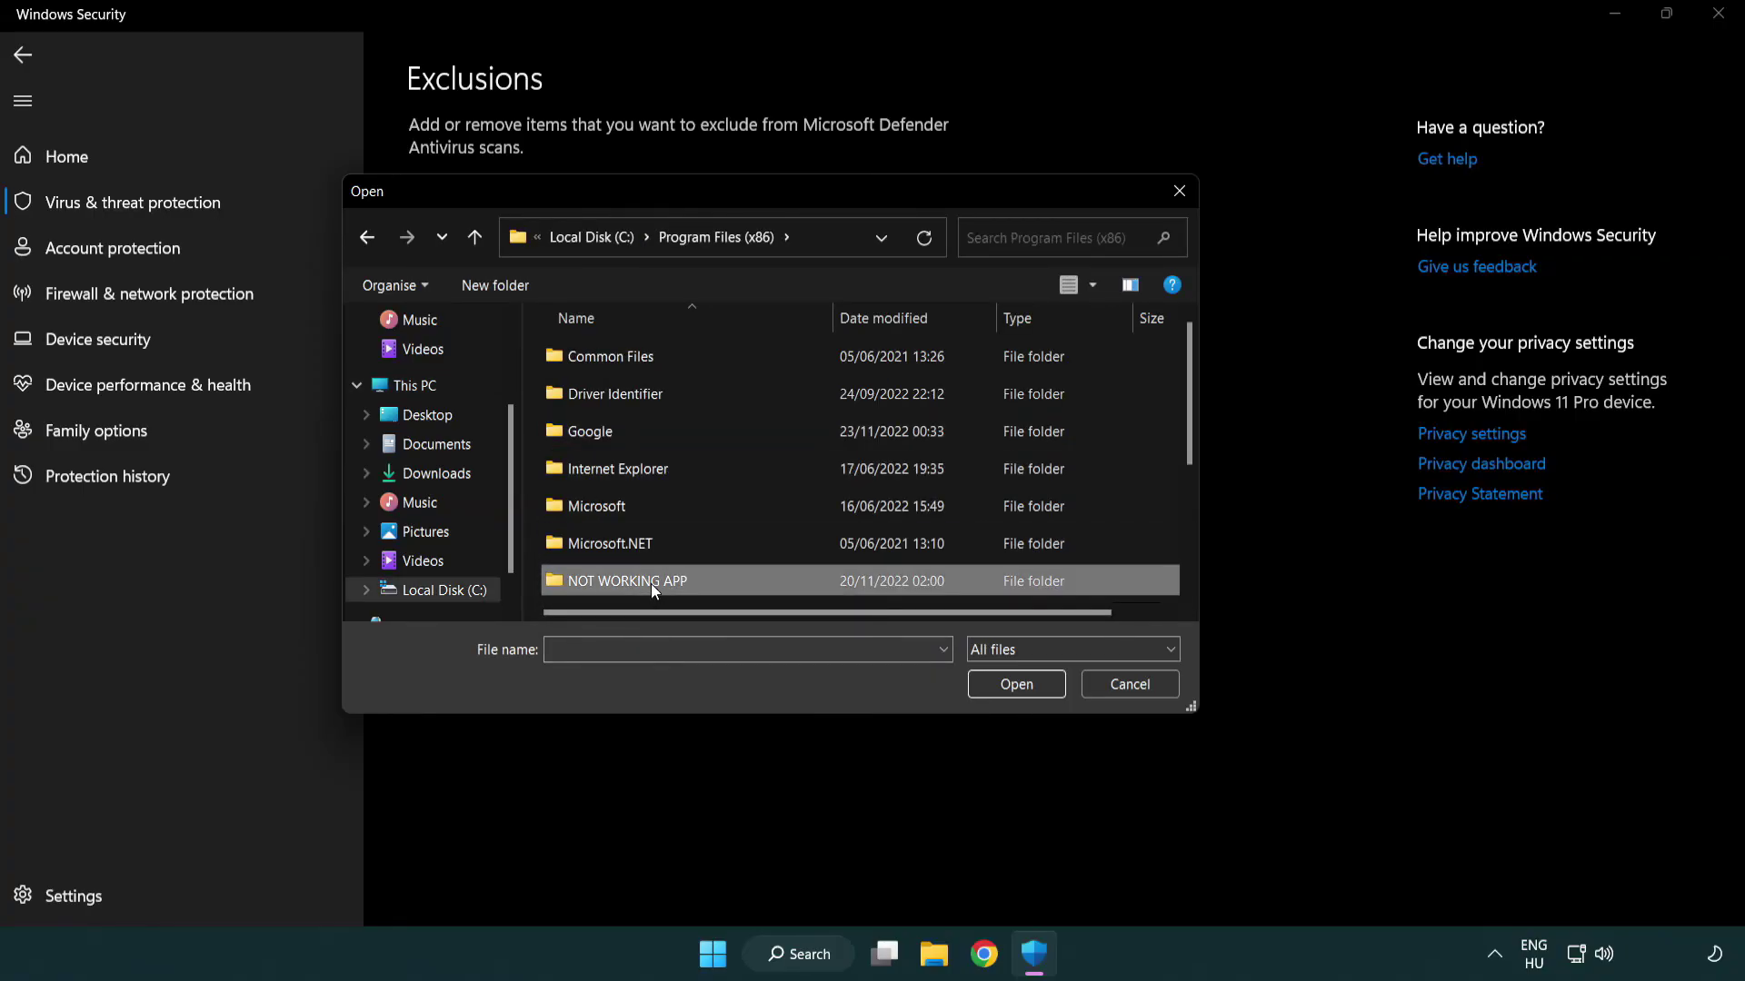
{"action": "left_click", "coordinate": [615, 354]}
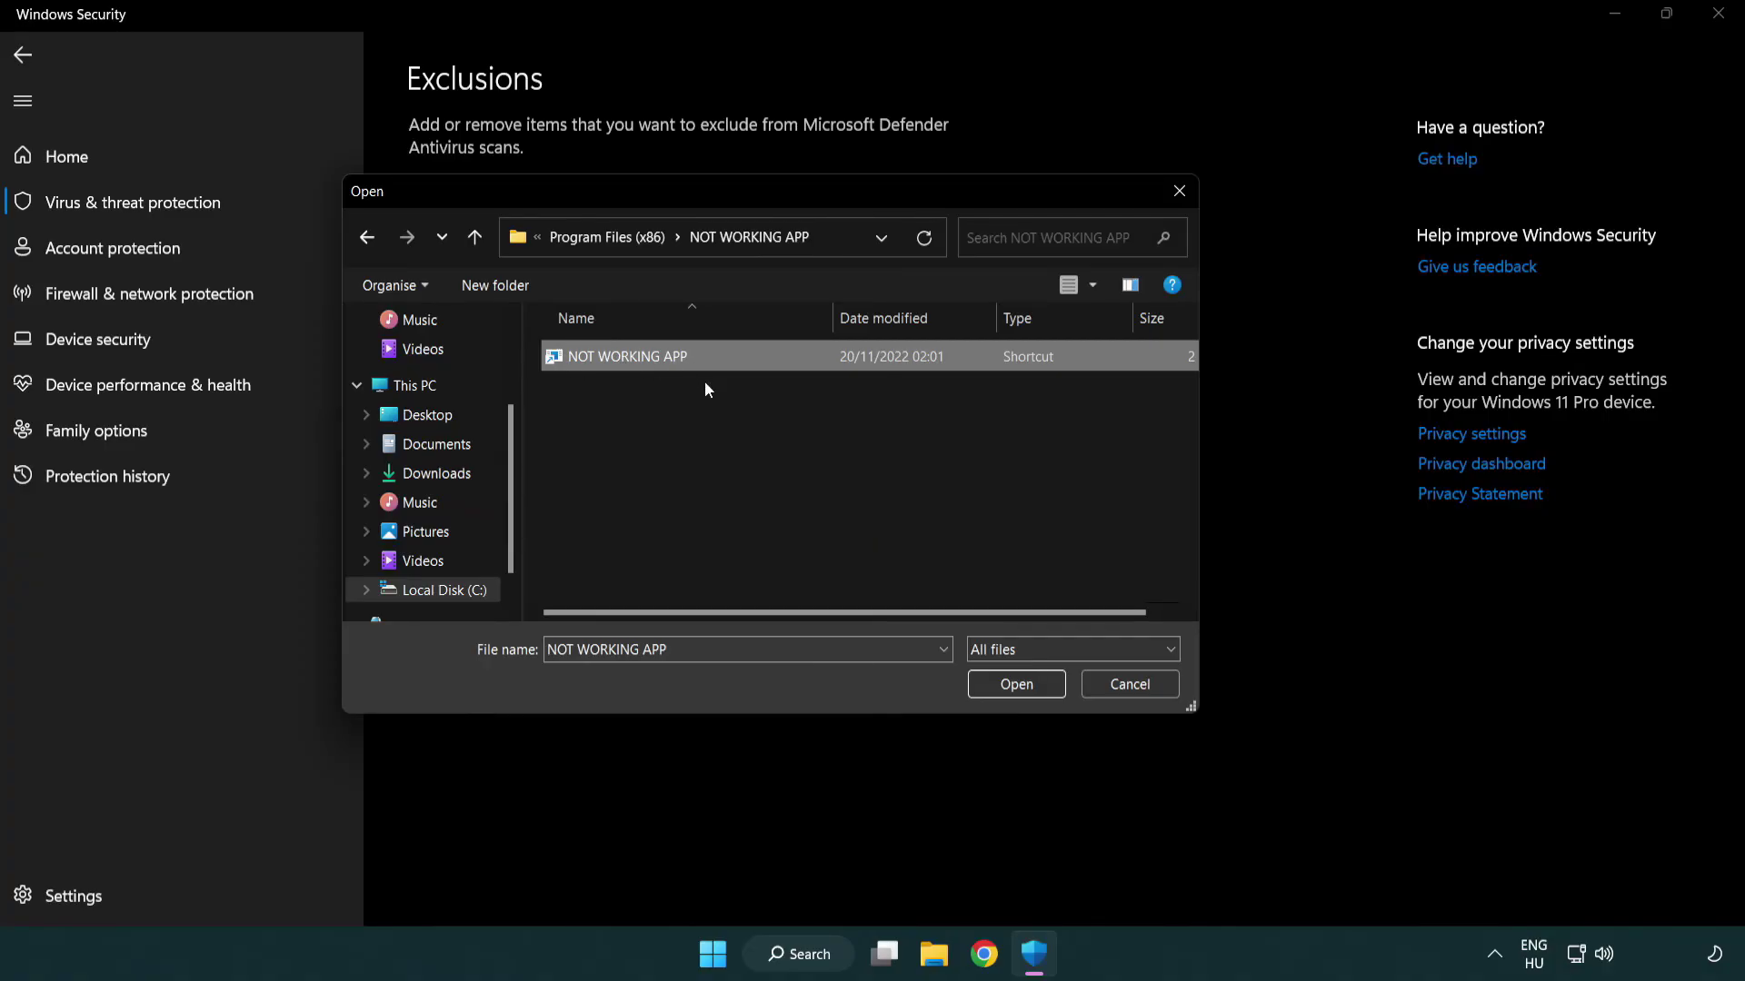
{"action": "left_click", "coordinate": [1013, 693]}
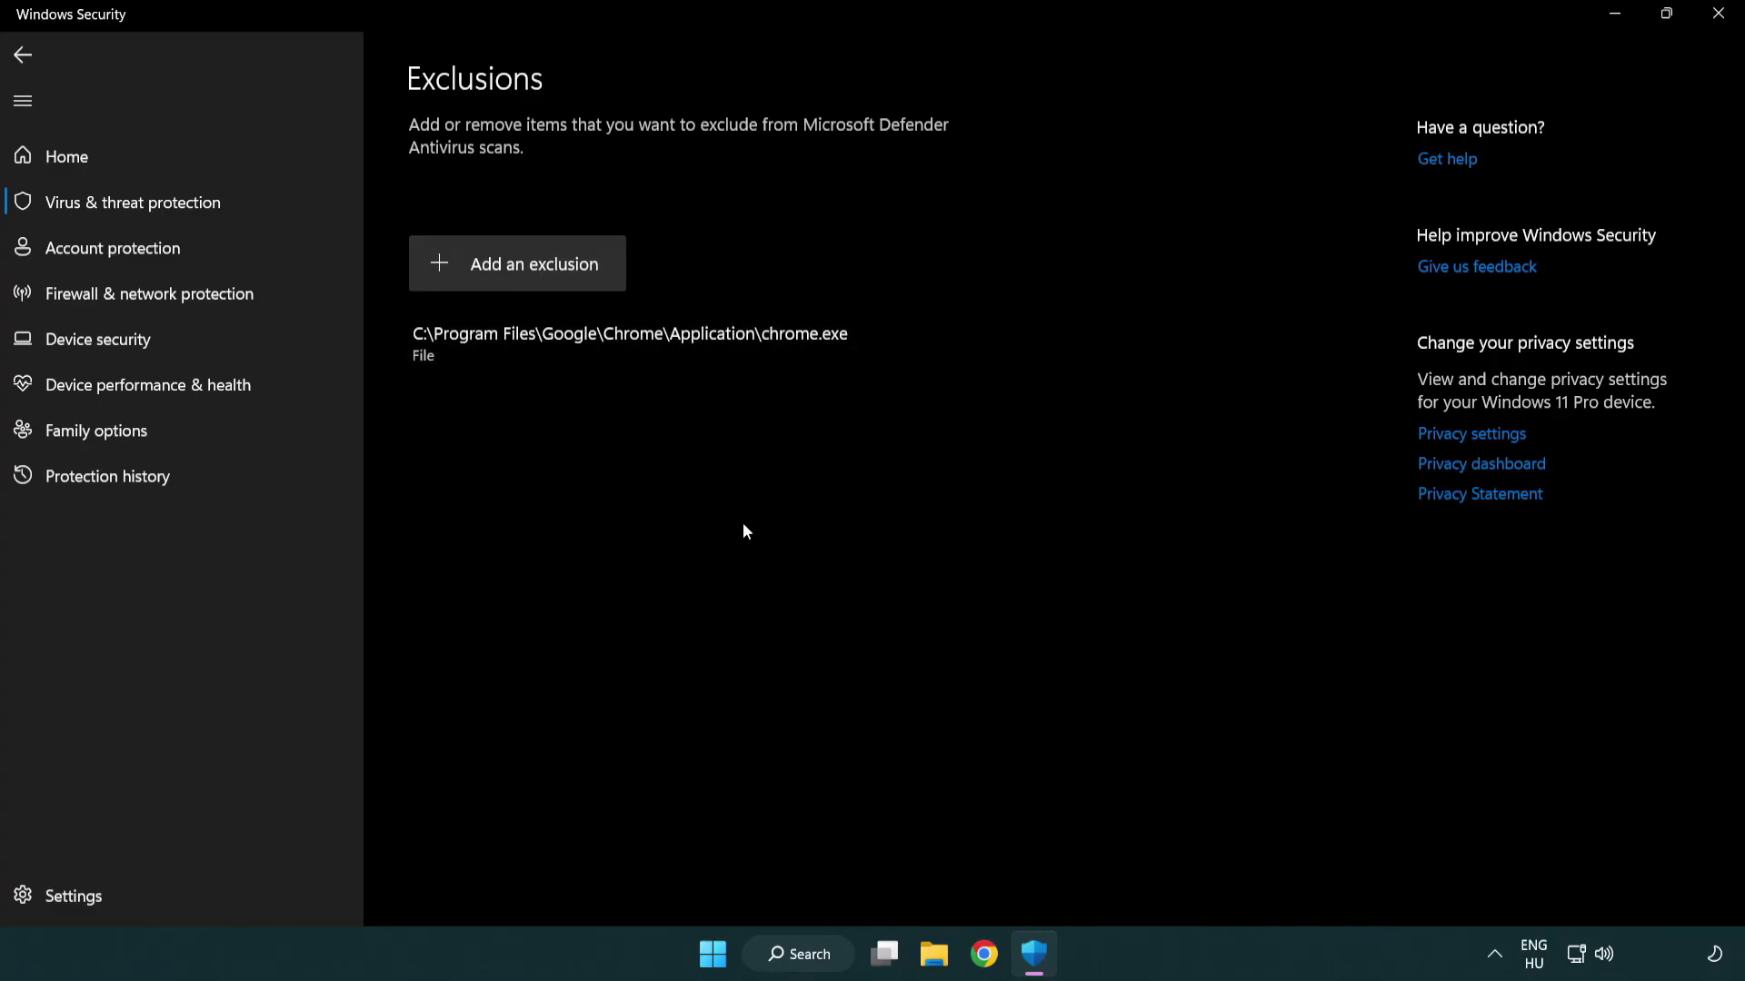
{"action": "left_click", "coordinate": [1720, 17]}
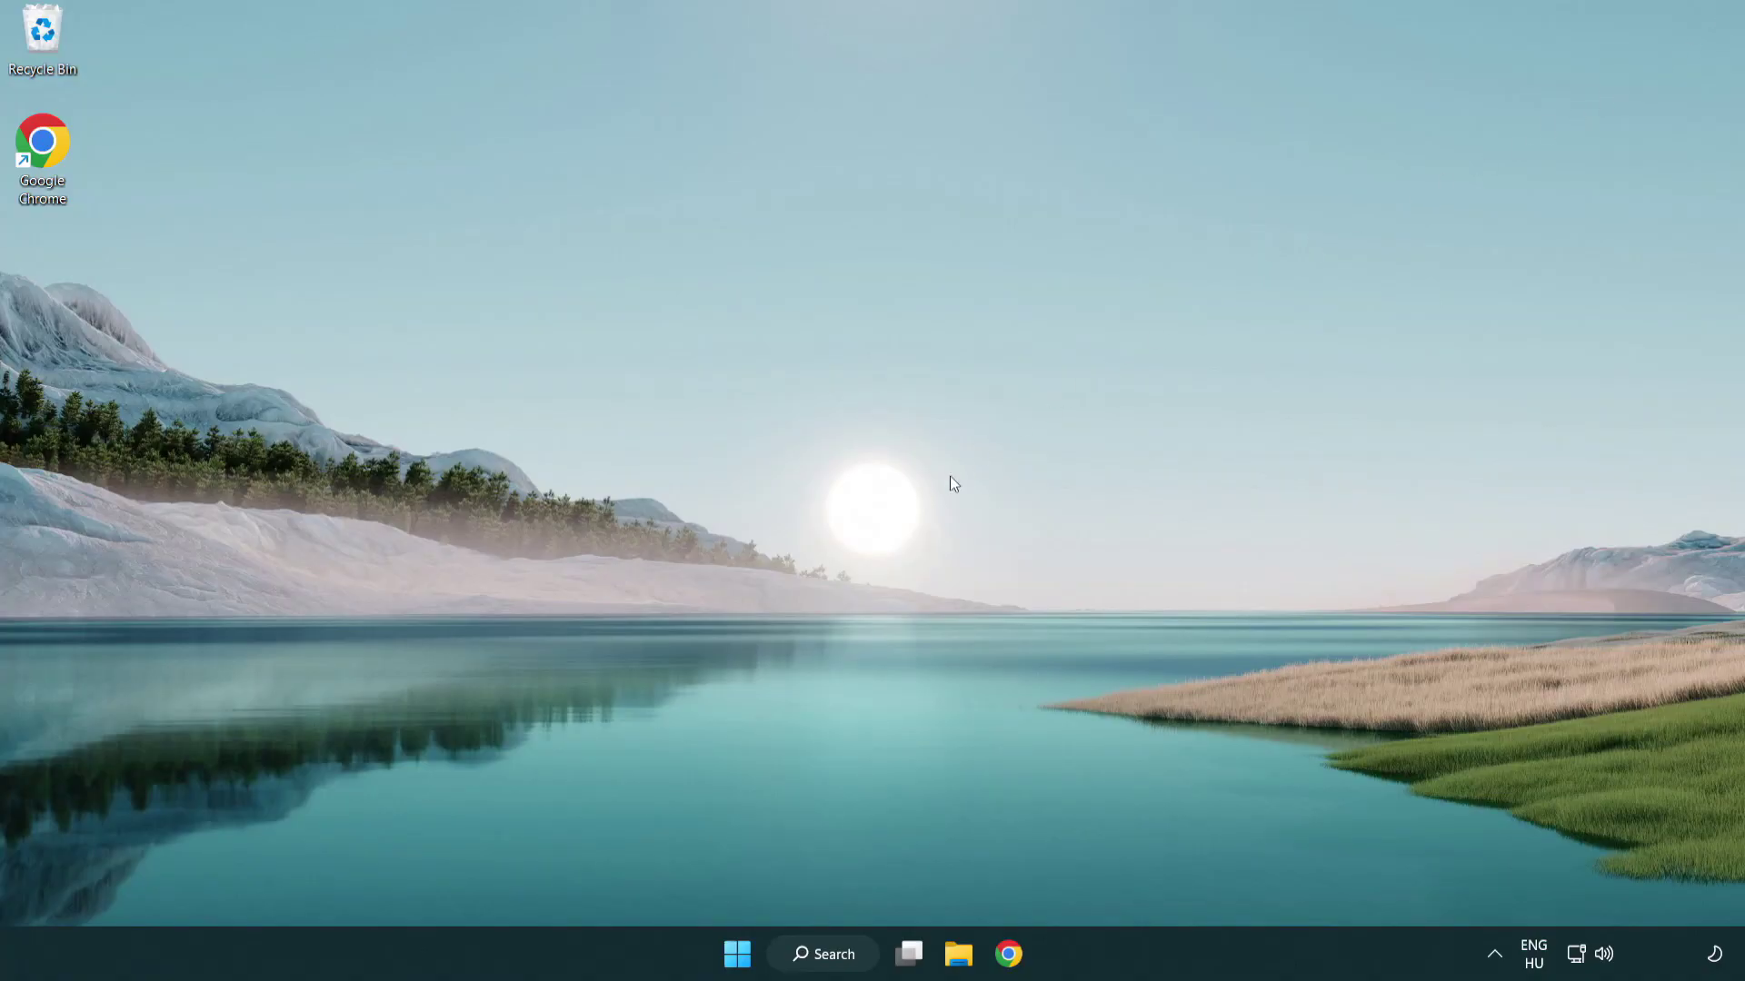
{"action": "left_click", "coordinate": [718, 959]}
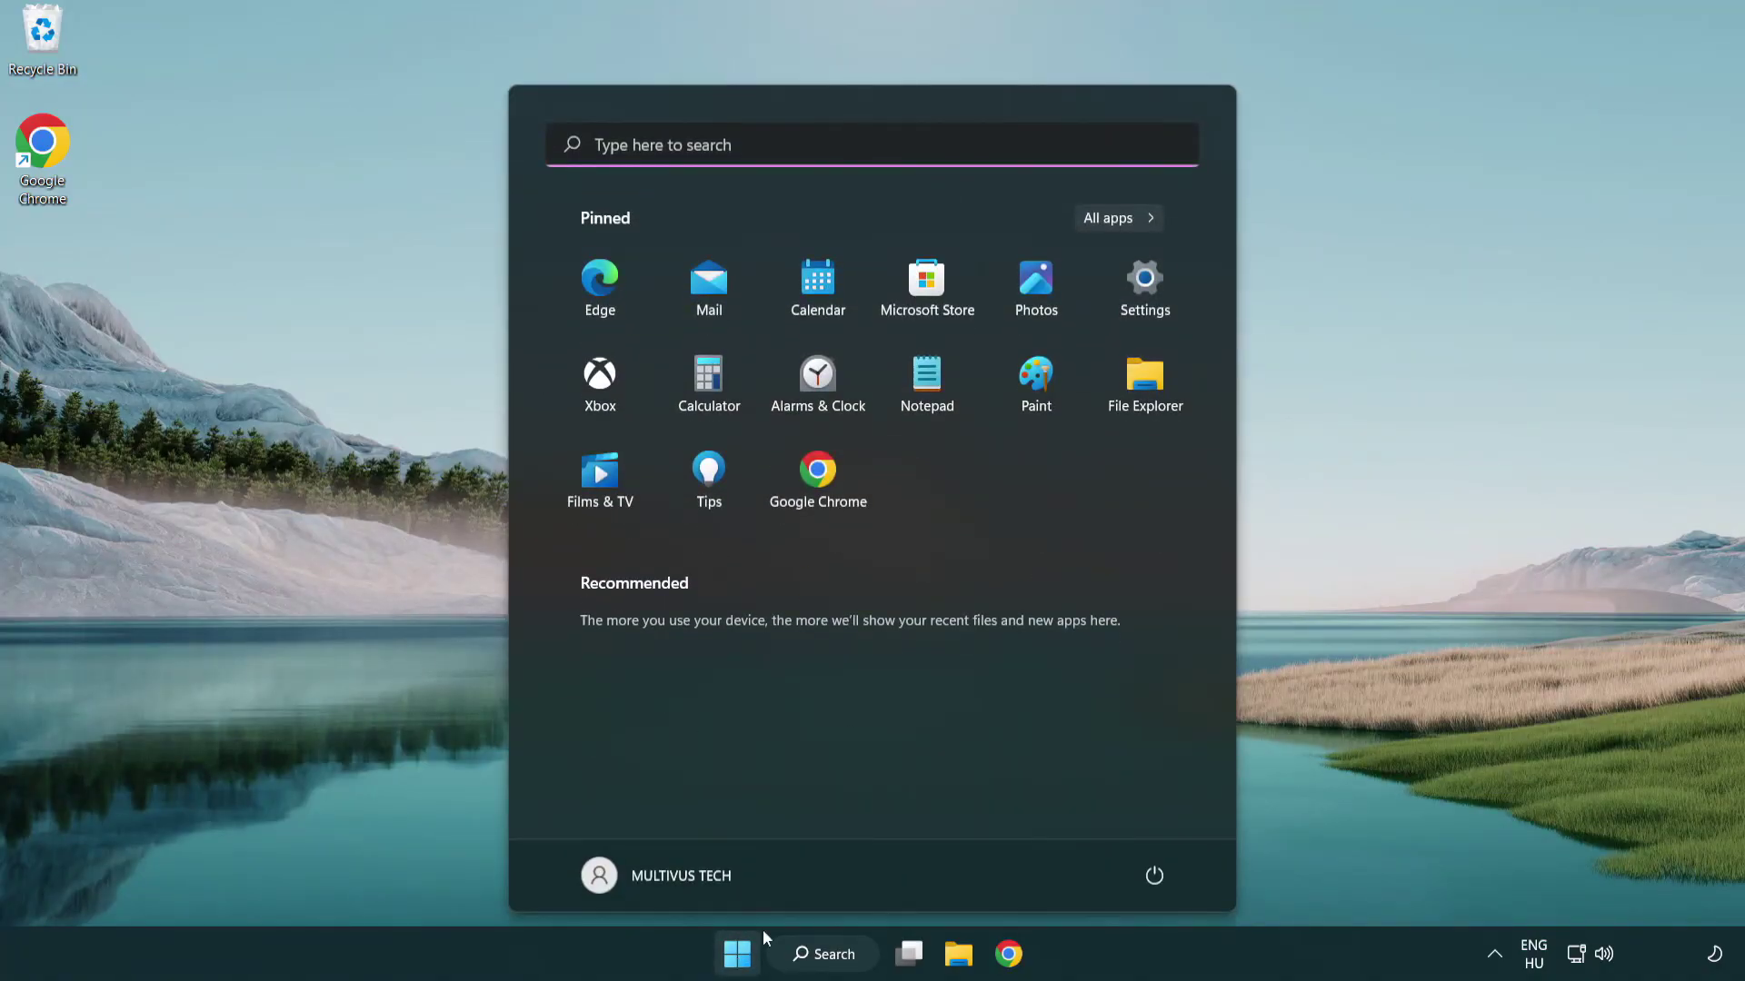